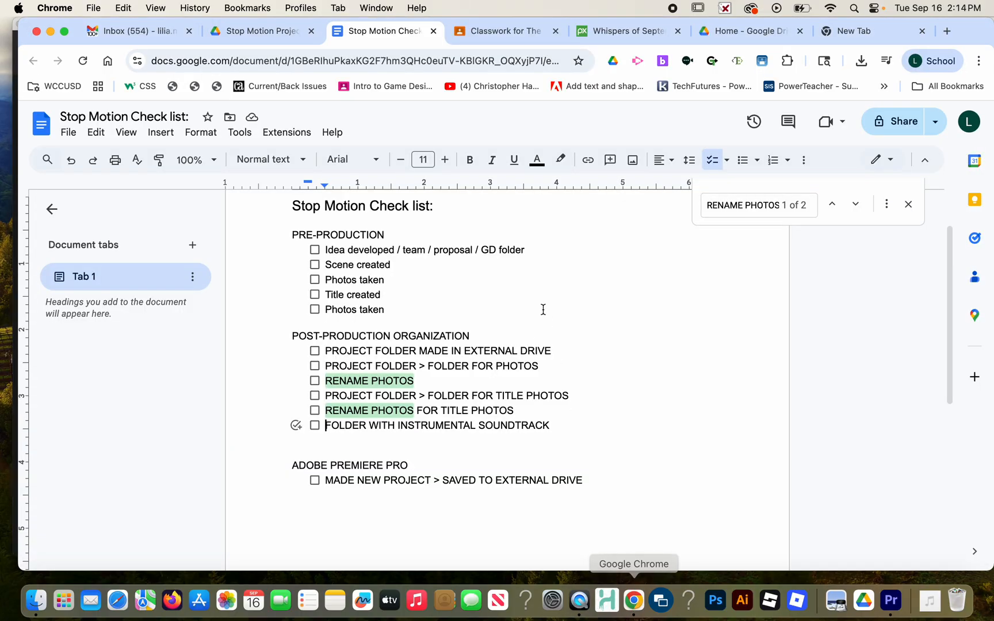
Step: Check off the idea development and scene created items in the pre-production checklist, and highlight the ADOBE PREMIERE PRO heading
scroll(540, 377, up, 1)
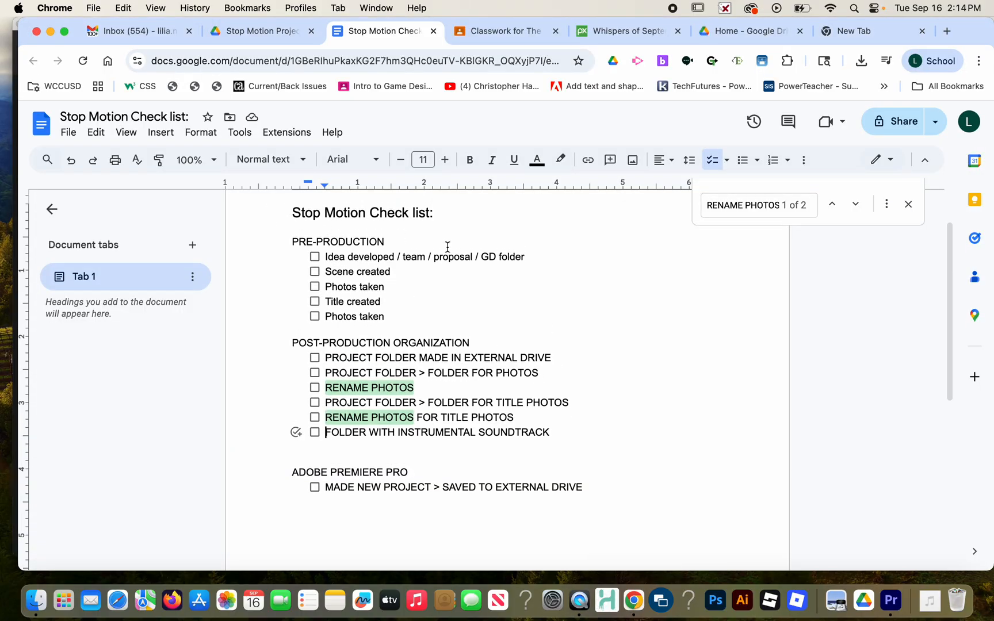
click(315, 257)
click(316, 272)
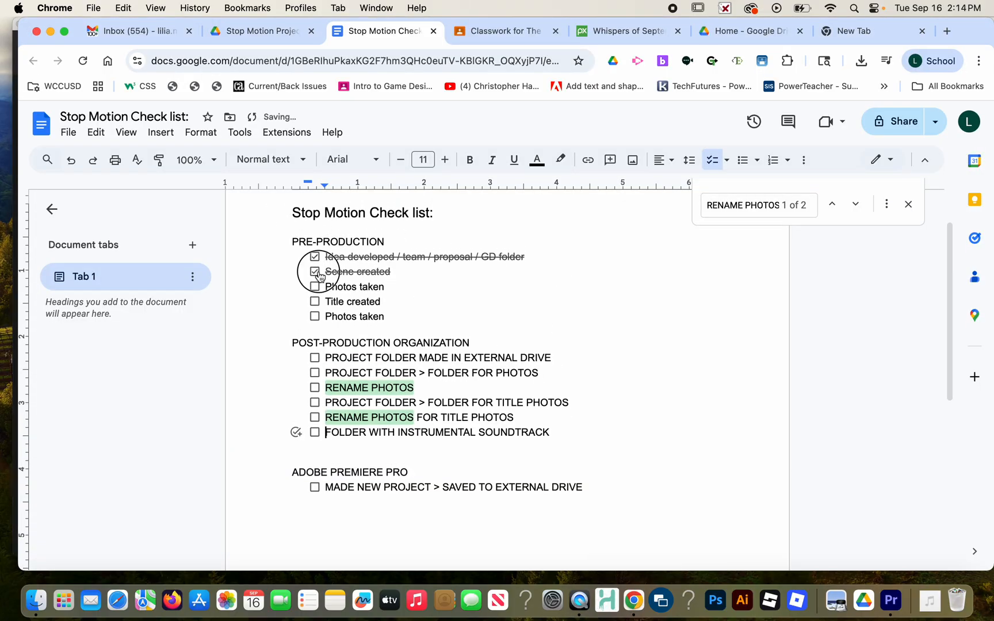
click(500, 299)
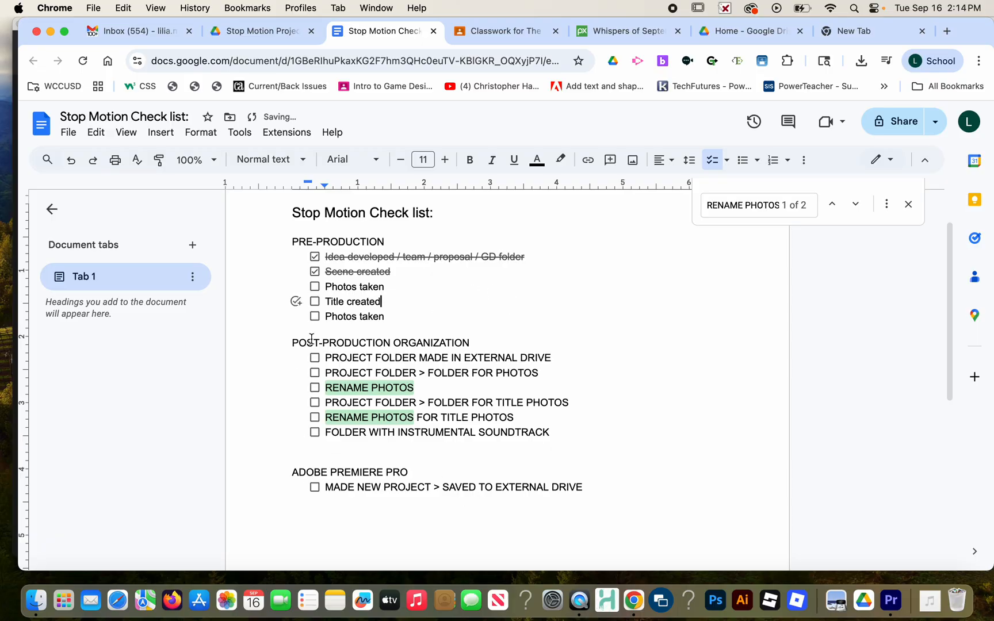
drag(421, 470, 274, 470)
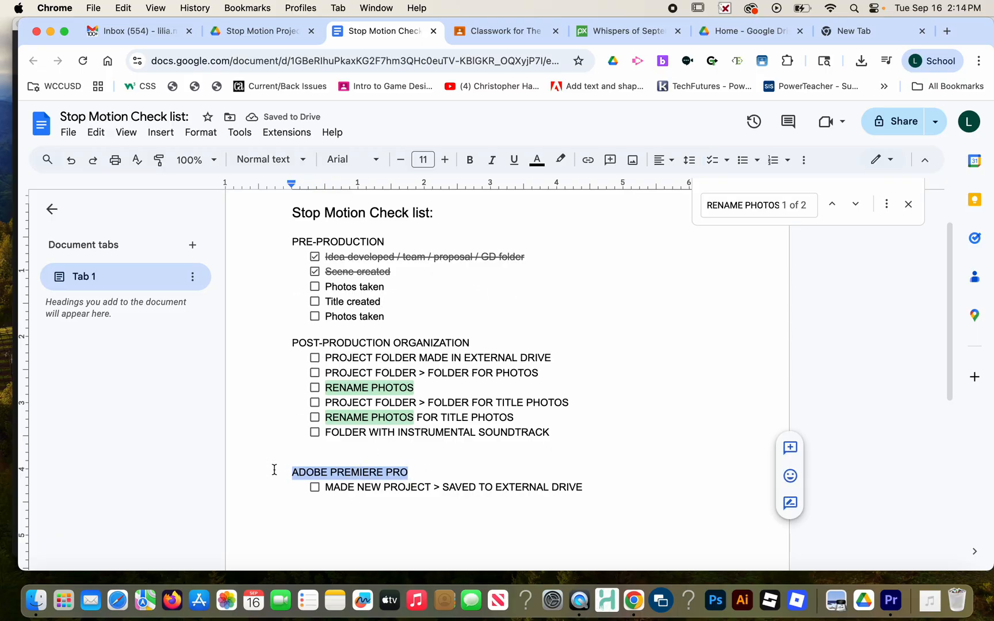
Step: Switch to Finder and open the STOP MOTION _ BLOCK 3 folder on the TEACHER drive
click(37, 601)
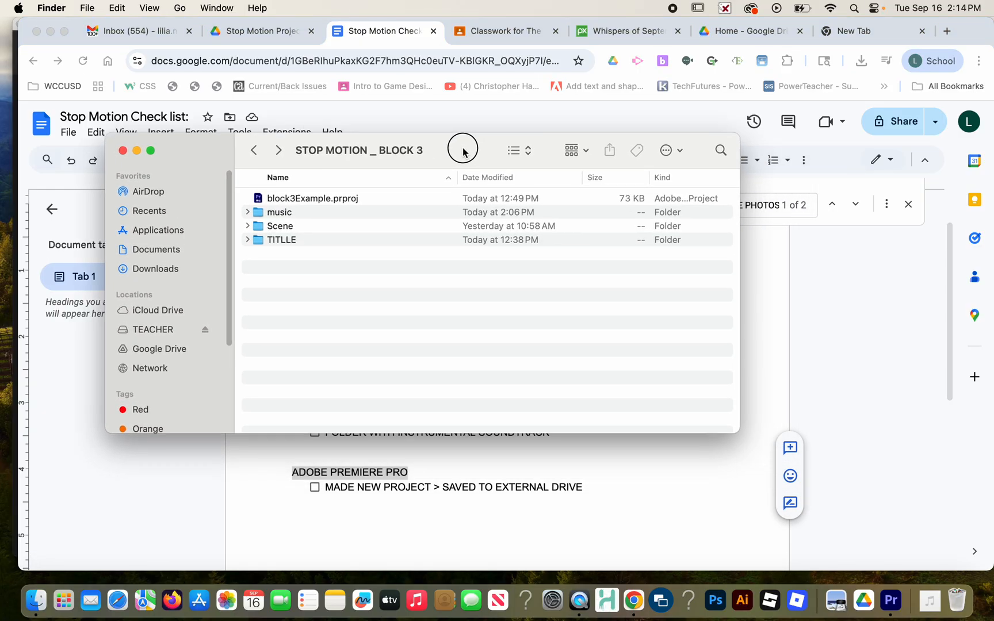
drag(463, 151, 399, 96)
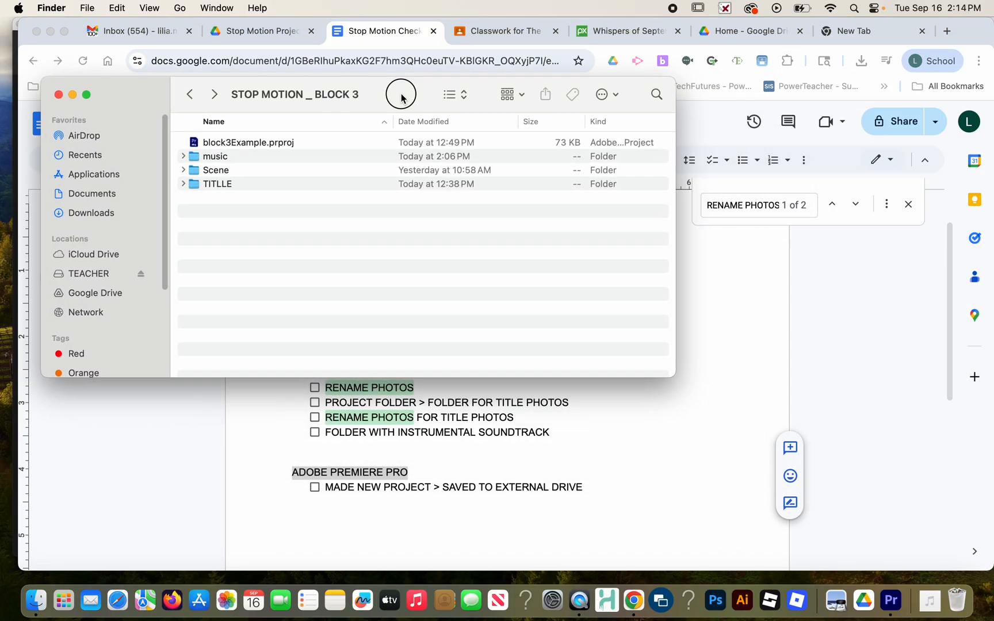
click(92, 275)
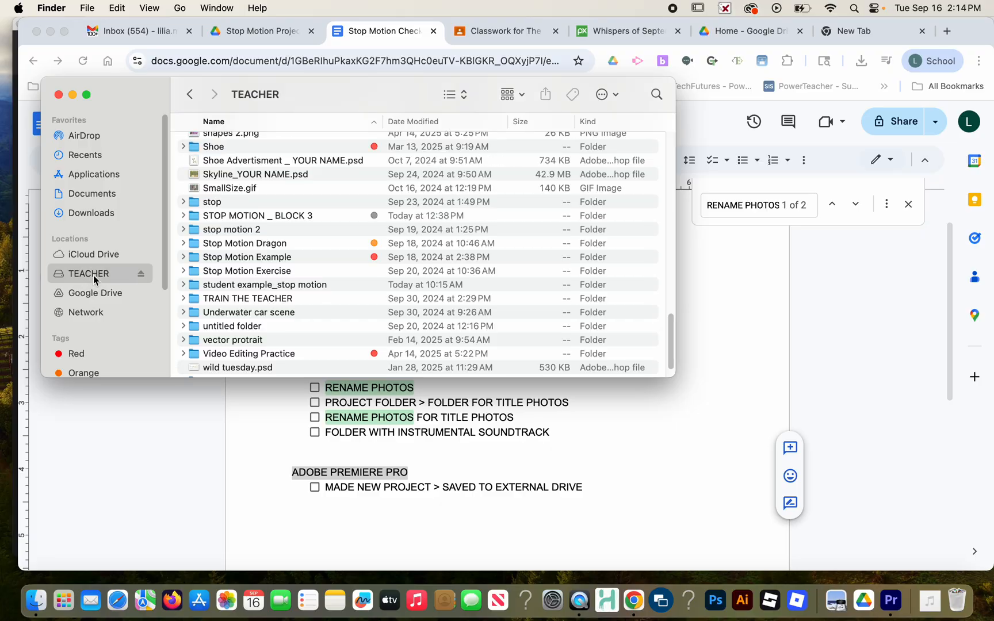
click(292, 217)
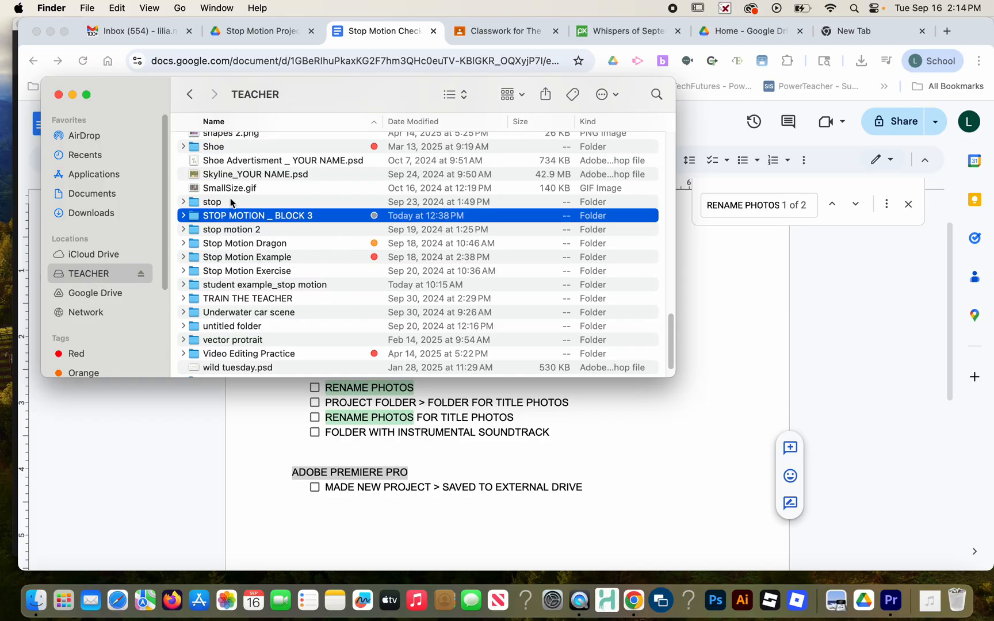
double_click(194, 217)
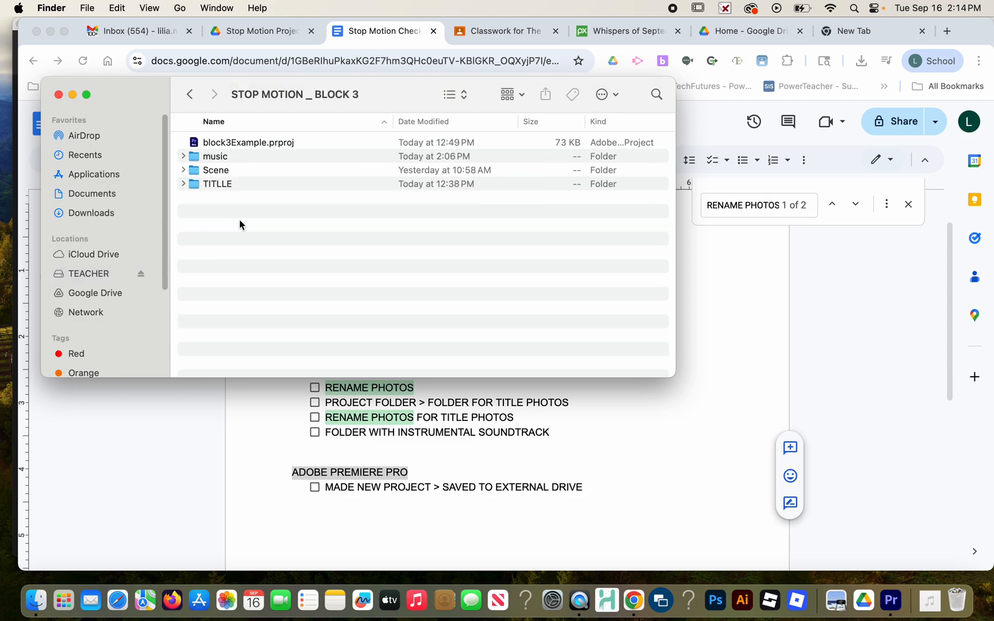
Step: Review the contents of the TITLLE, Scene and music folders one after another, collapsing each again
click(189, 184)
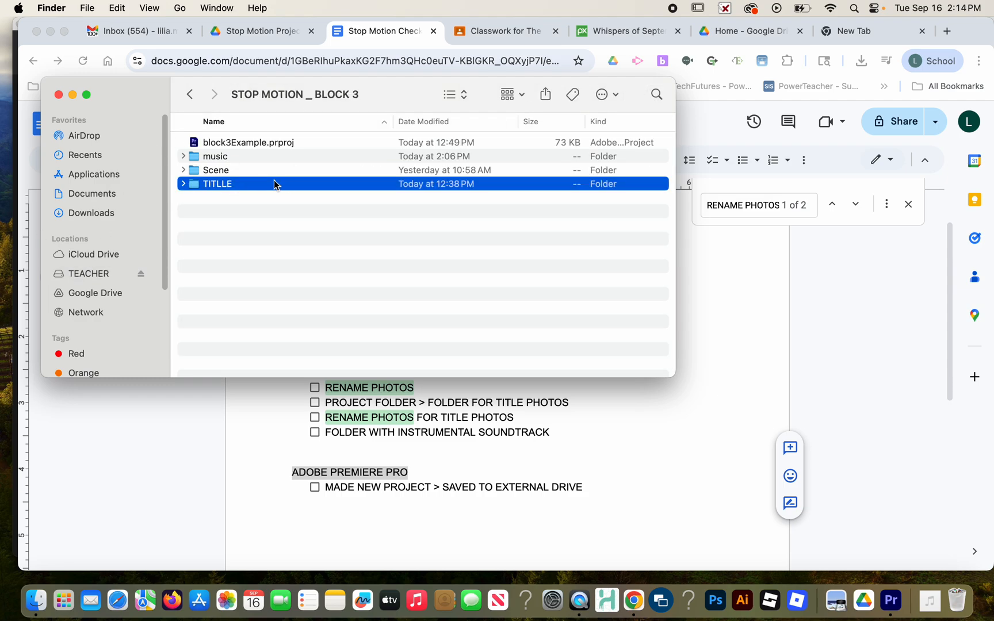
click(183, 184)
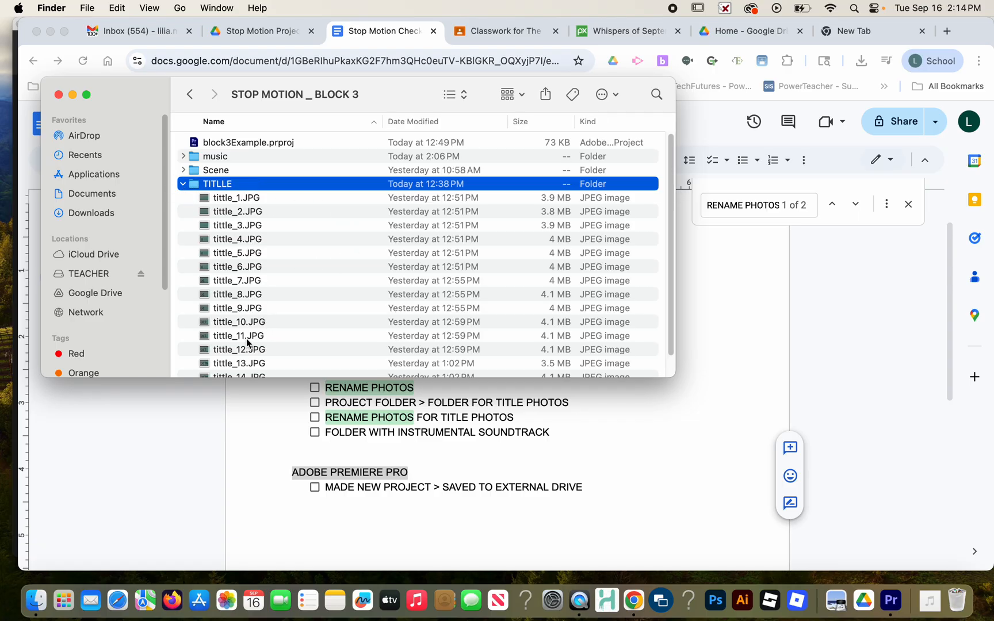
click(183, 184)
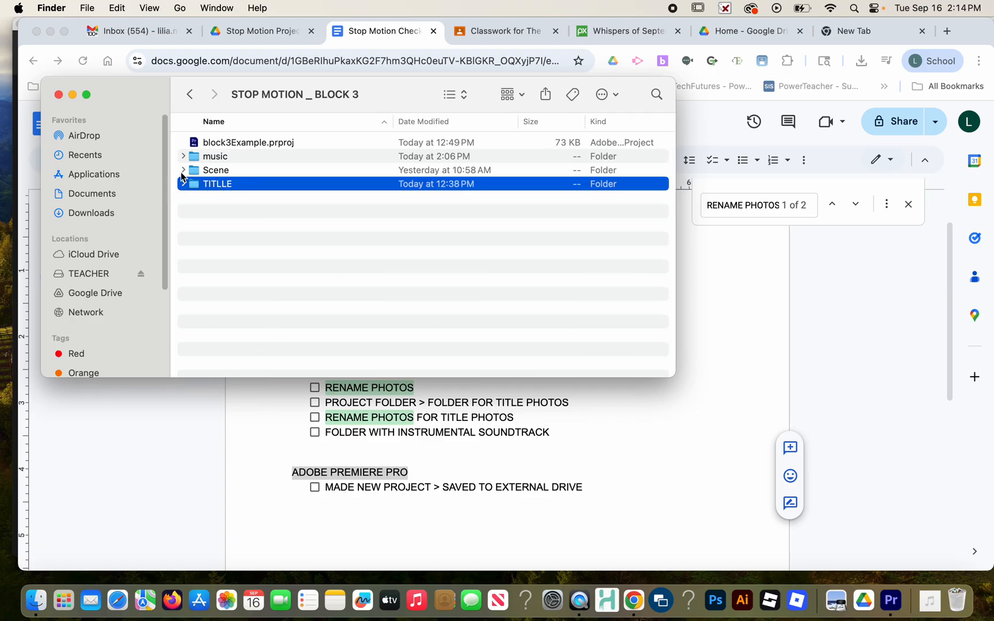
click(182, 171)
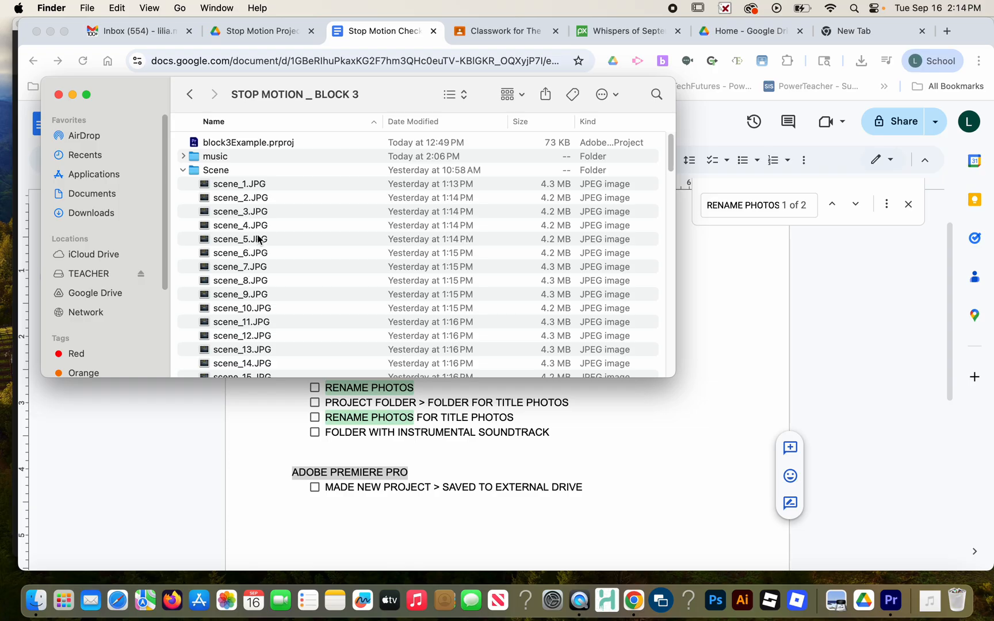
click(182, 170)
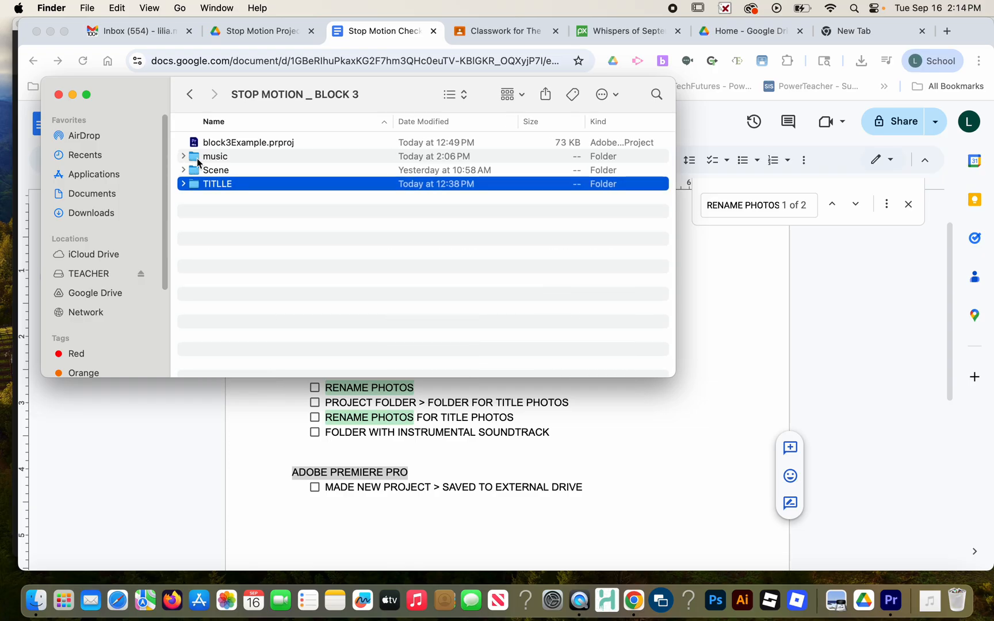
click(182, 157)
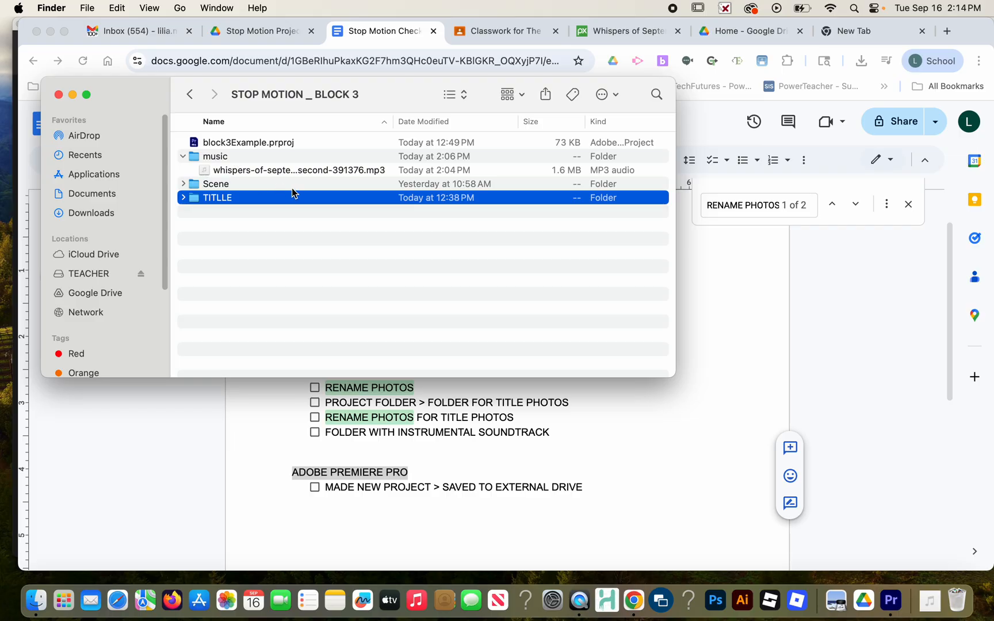
click(183, 156)
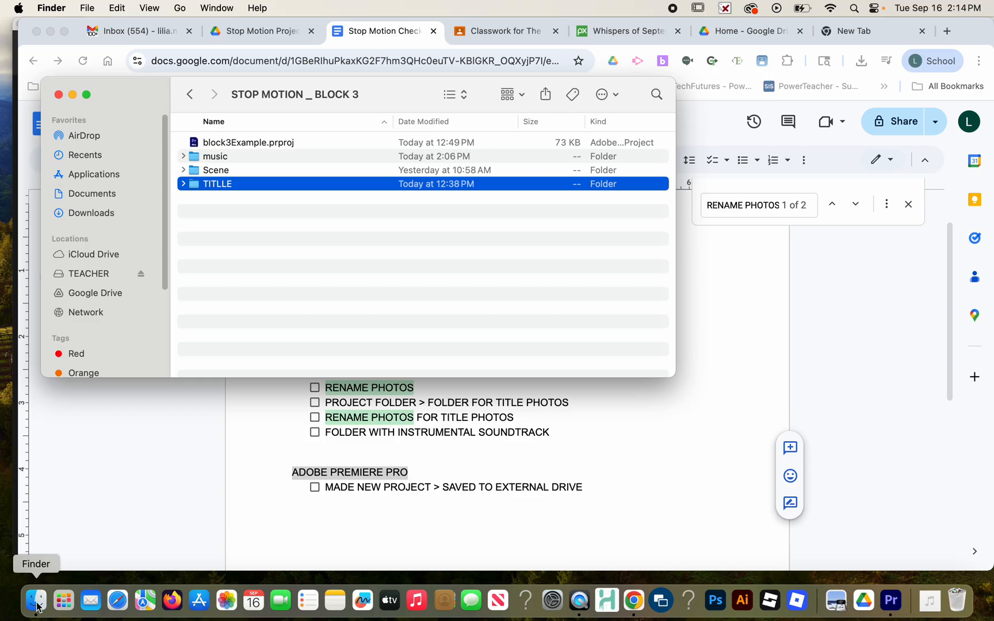
Step: Locate Adobe Premiere Pro 2025 in the Applications folder, viewing the folder both as icons and as a list
click(105, 174)
scroll(460, 203, up, 3)
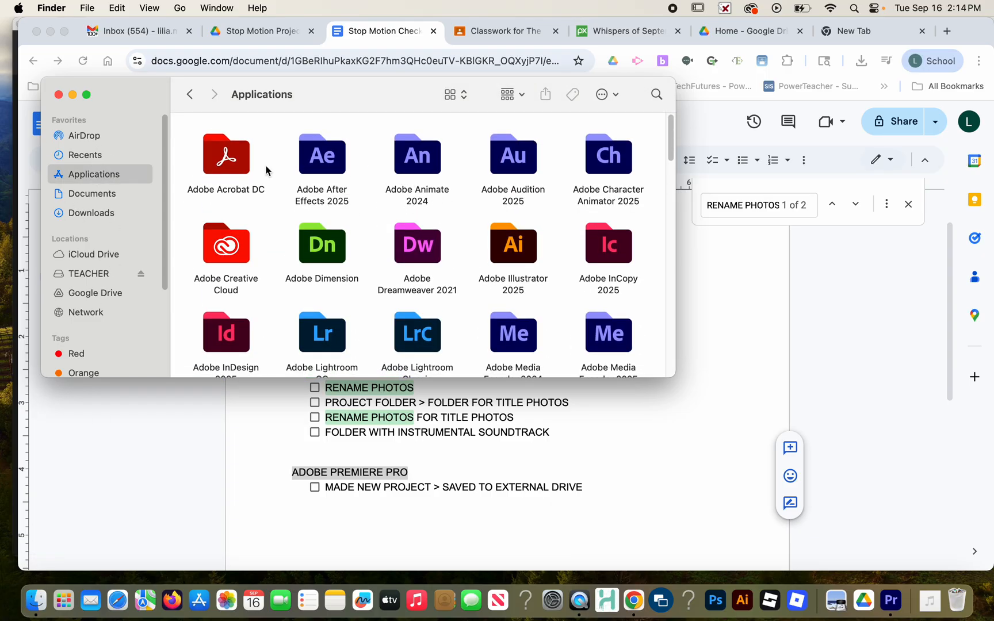
scroll(432, 265, down, 5)
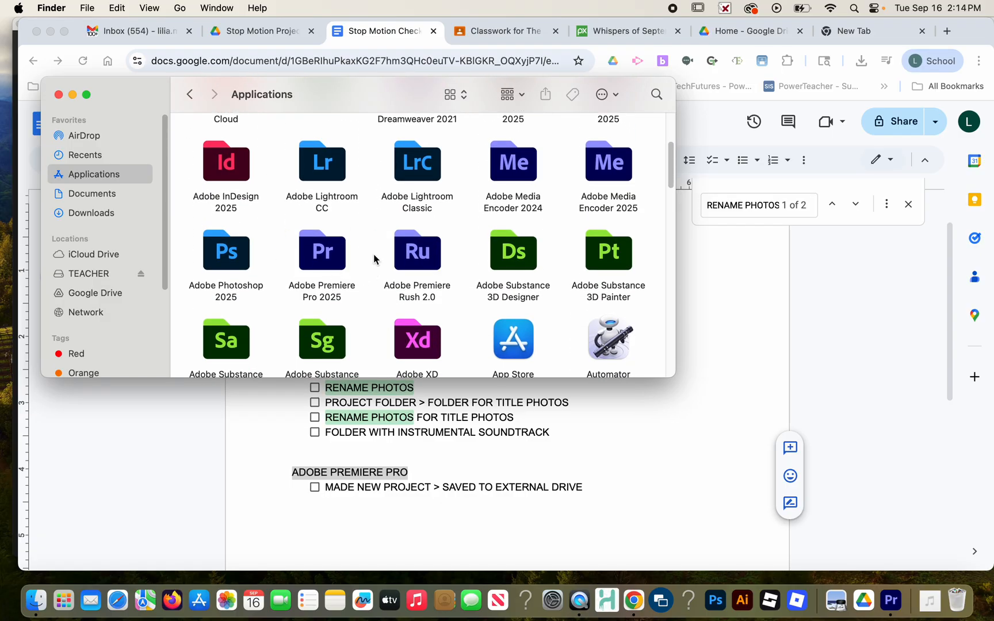
click(315, 260)
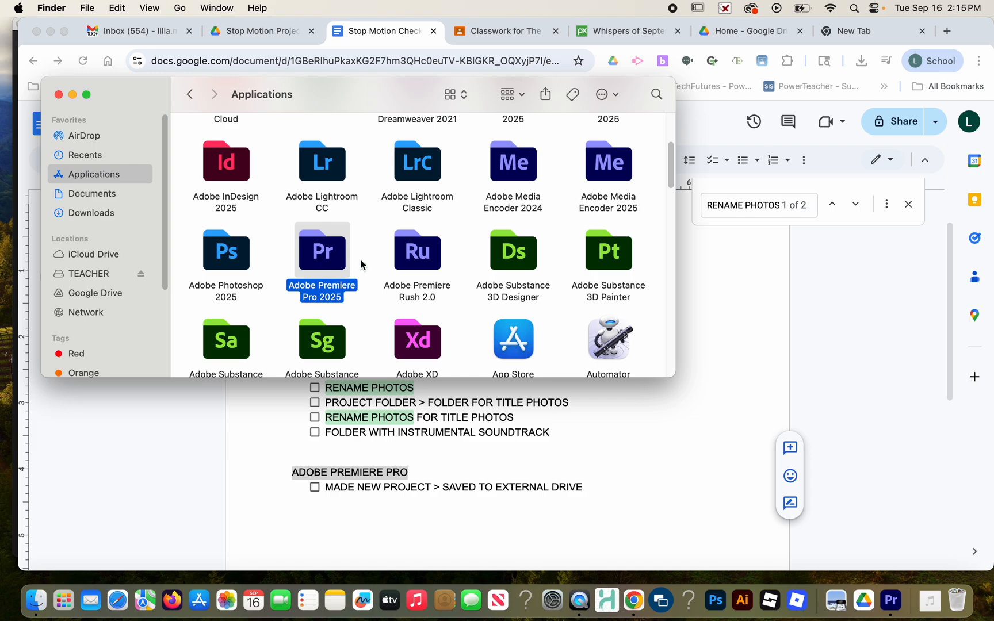
click(460, 96)
click(463, 112)
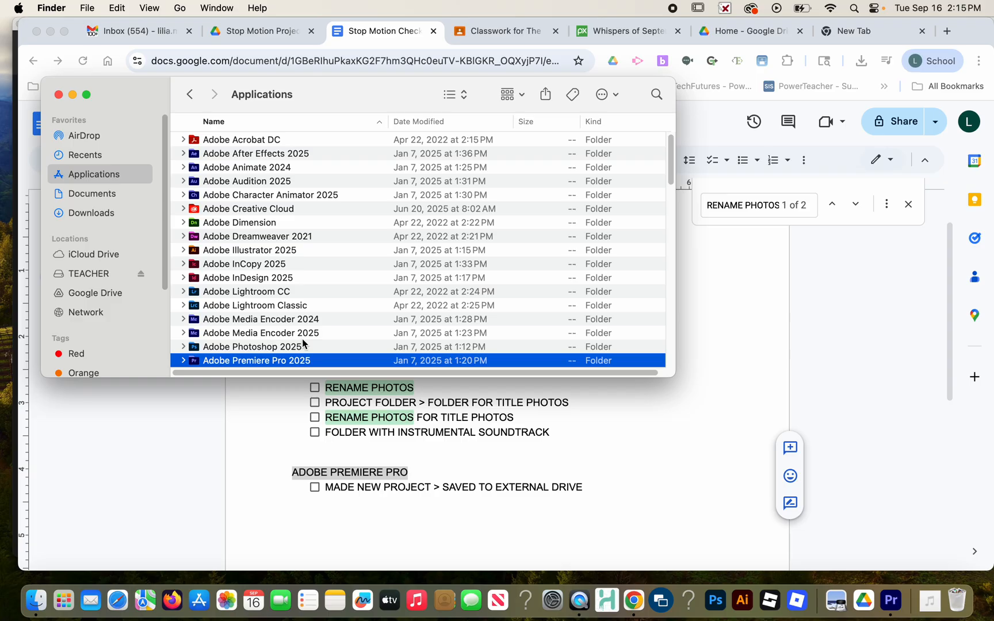
click(453, 95)
click(460, 81)
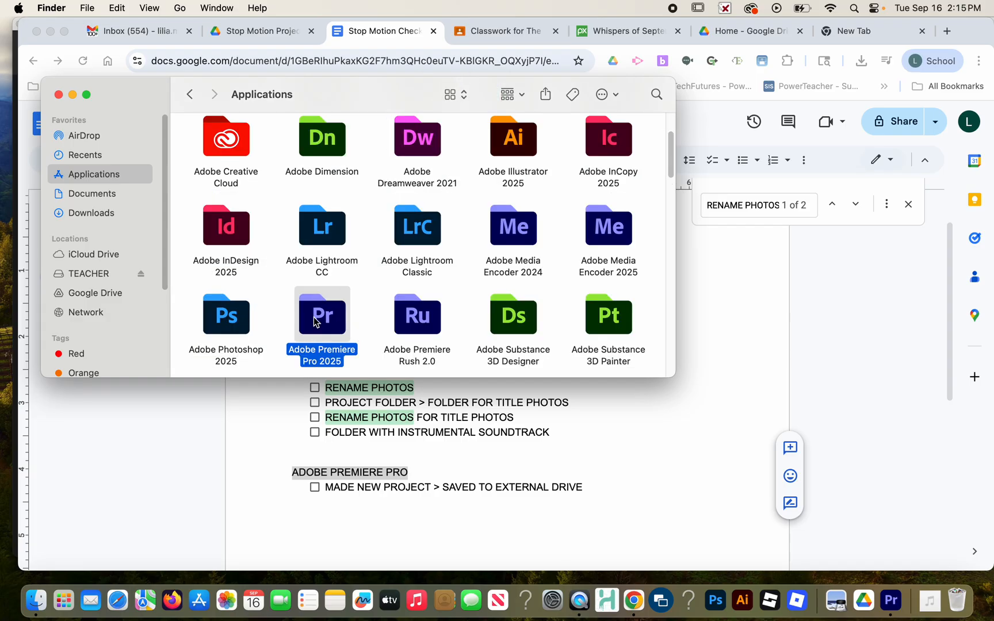
Step: Switch to Premiere Pro and start a new project named "Stop Mix up"
click(890, 604)
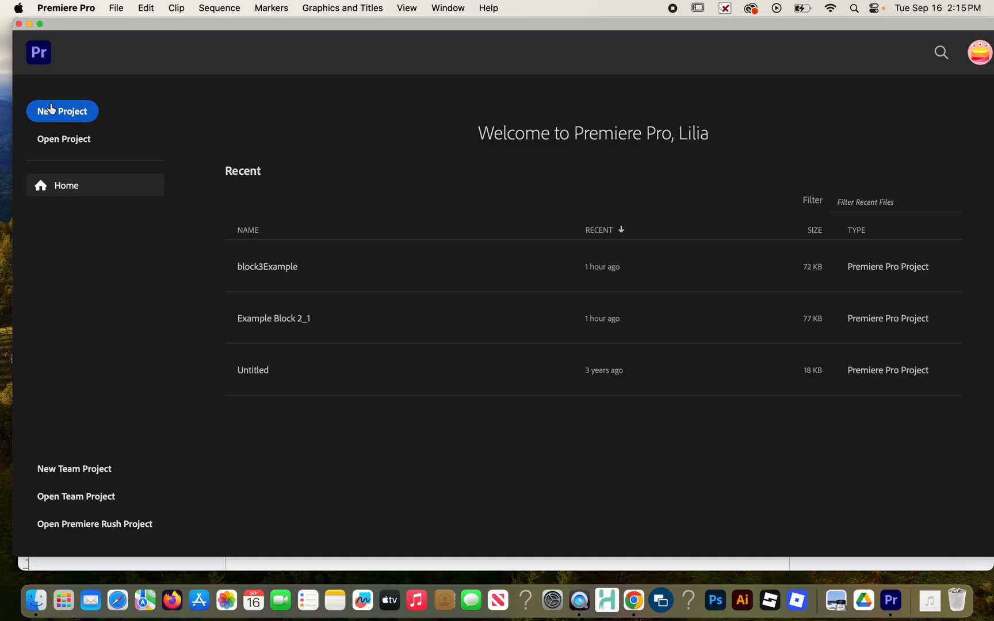
click(107, 9)
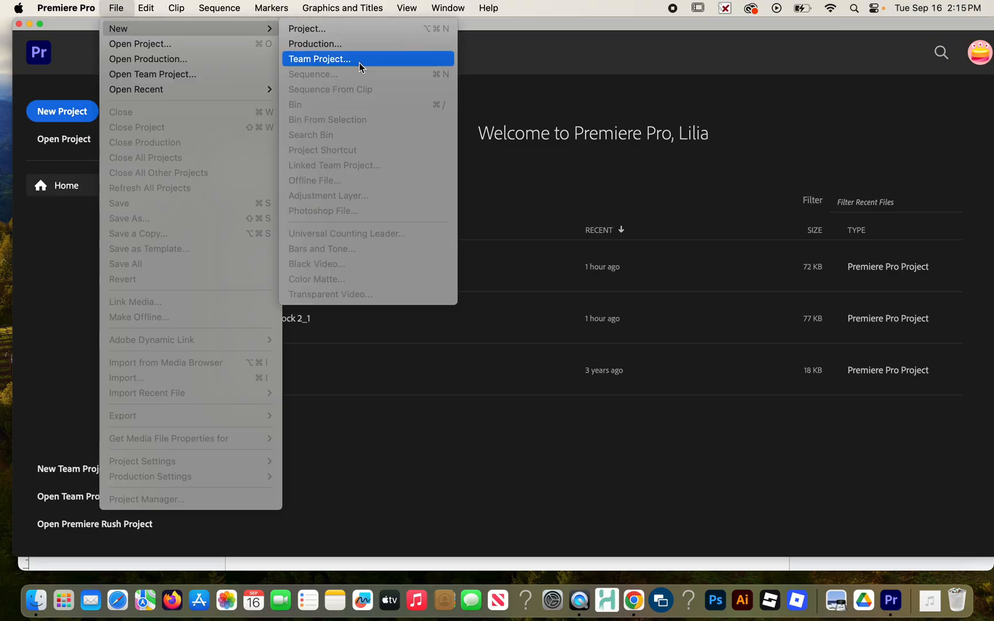
click(72, 118)
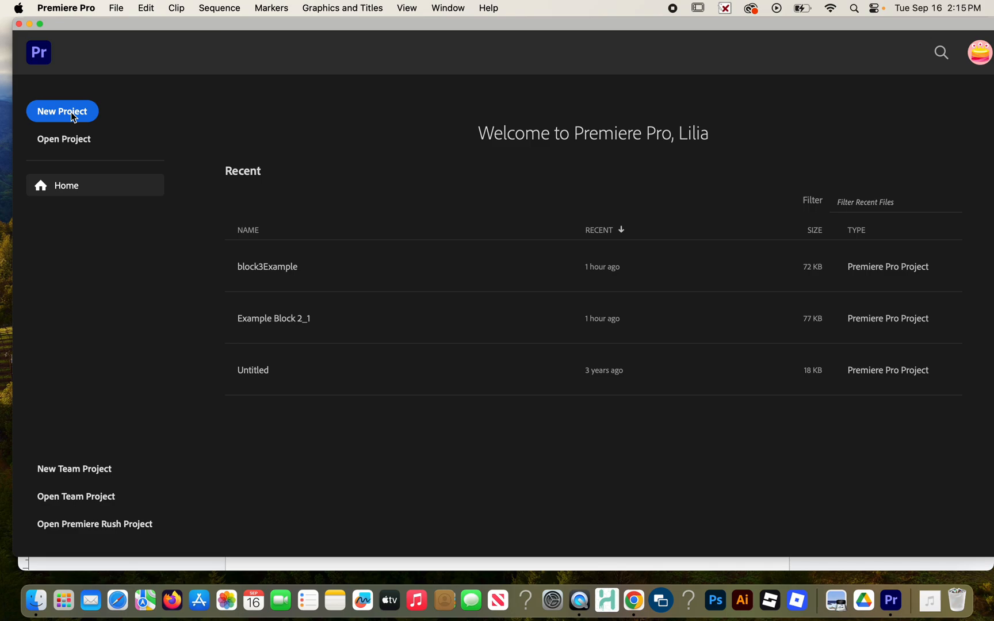
click(71, 115)
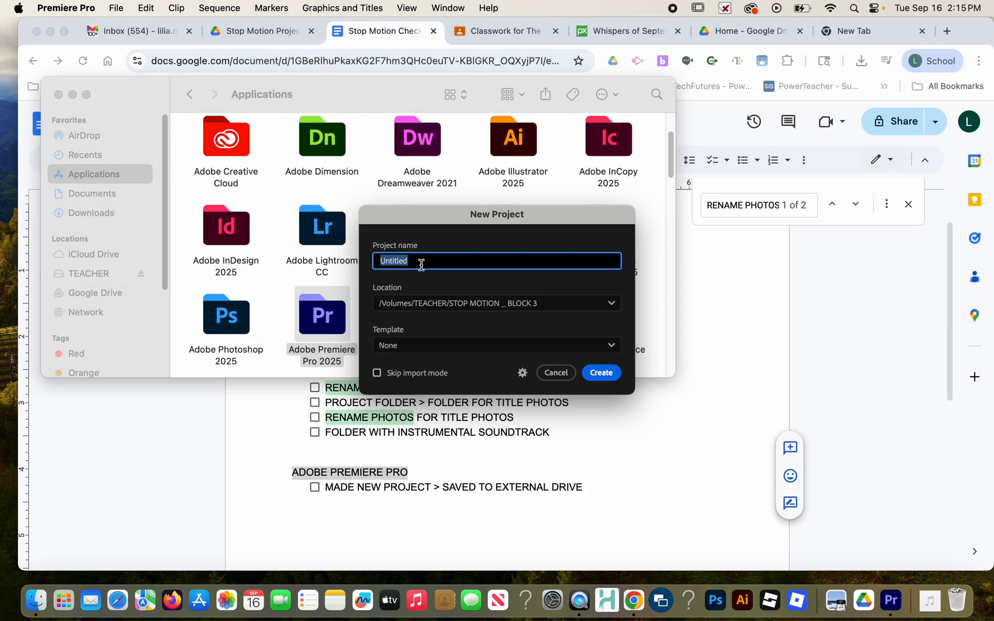
text(Stop Mix up)
Step: Start choosing a custom save location for the project and go to the TEACHER drive
click(406, 302)
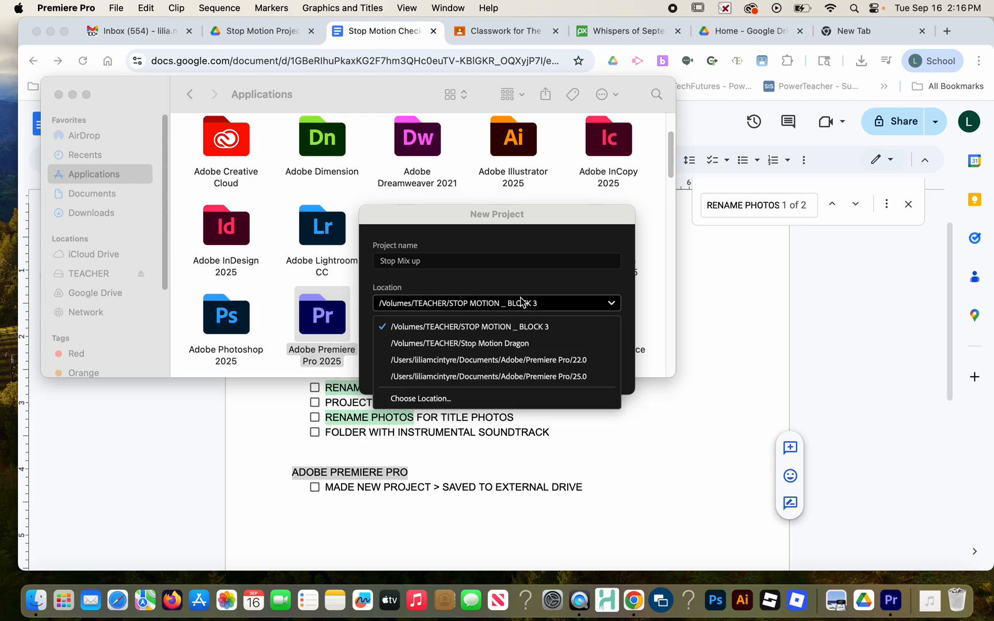
click(419, 400)
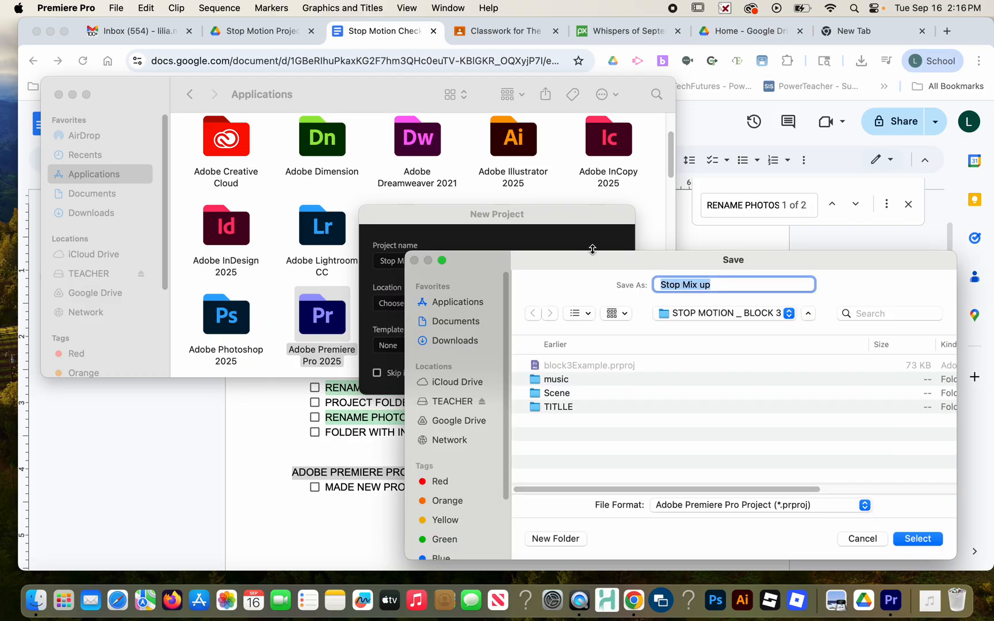
drag(593, 249, 282, 97)
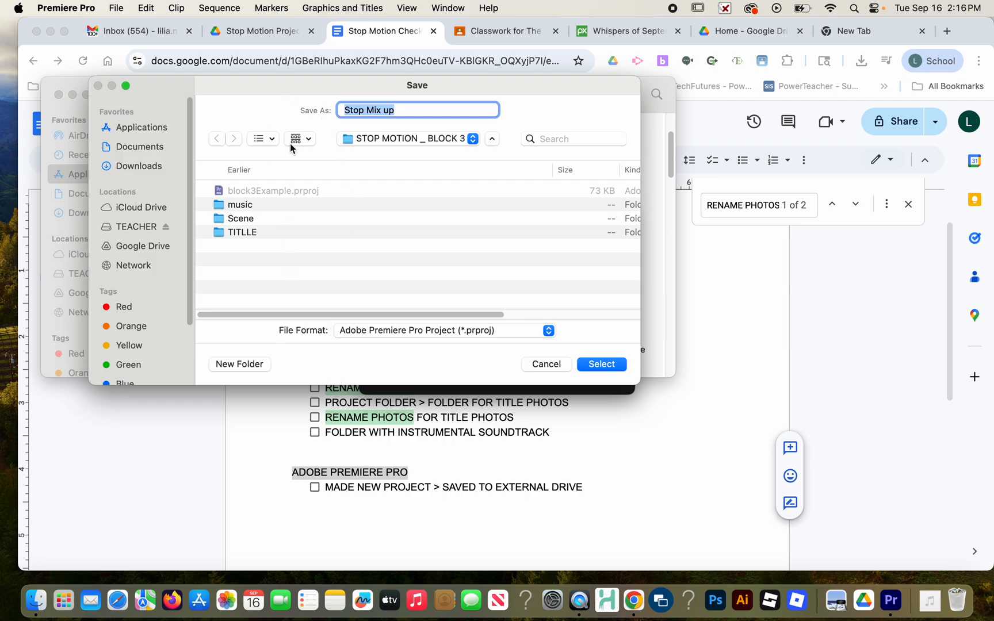
click(133, 227)
Step: Select the BLOCK 2 STOP MOTION EXAMPLE folder on the TEACHER drive
scroll(313, 236, down, 5)
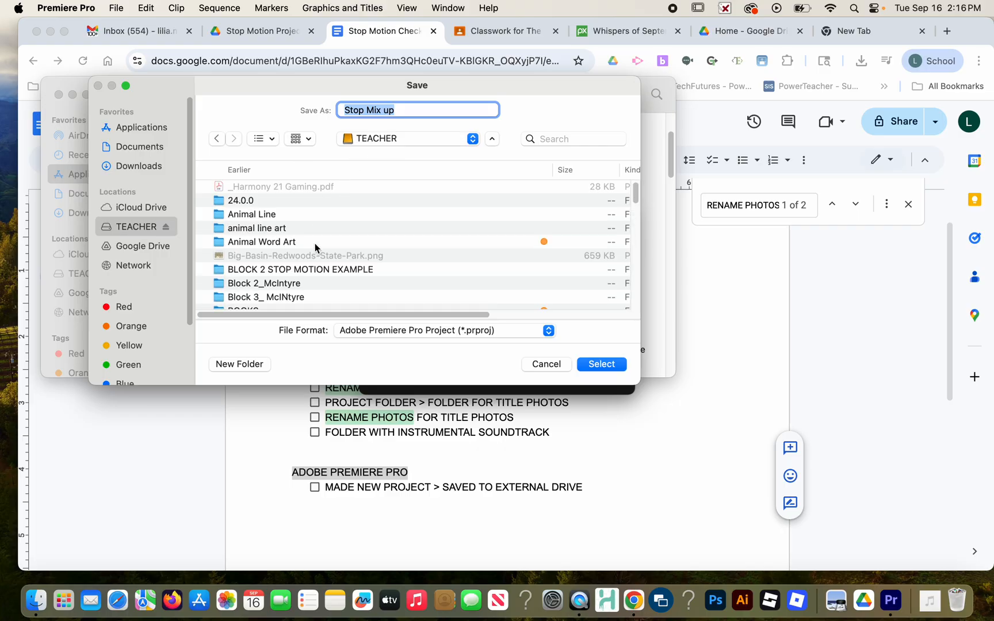
scroll(315, 247, down, 10)
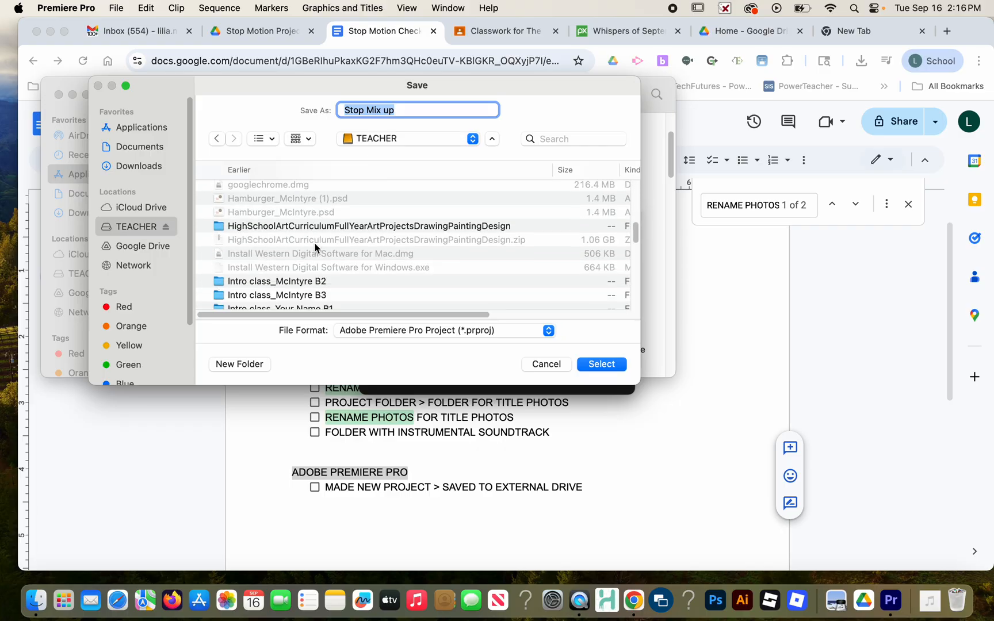
scroll(315, 248, up, 15)
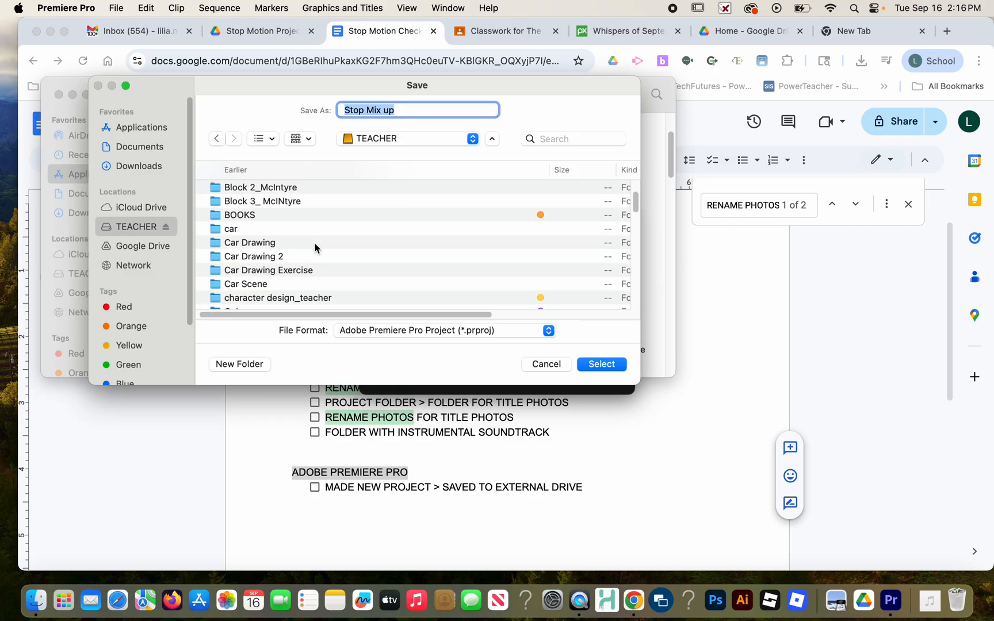
scroll(315, 247, down, 3)
scroll(315, 248, up, 1)
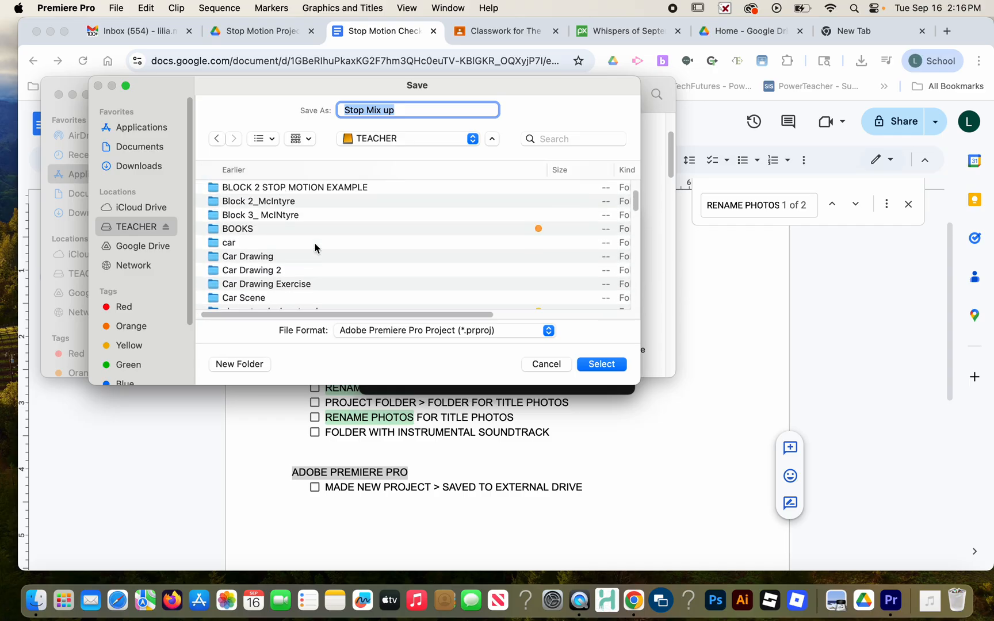
click(320, 188)
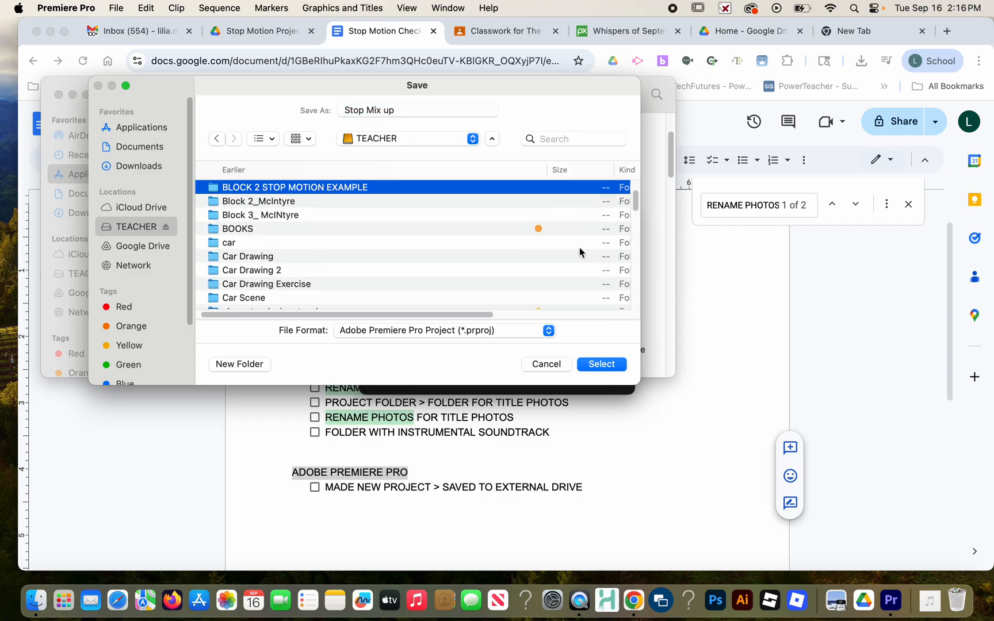
Step: Set the project's save location to the STOP MOTION _ BLOCK 3 folder on the TEACHER drive
scroll(463, 280, down, 10)
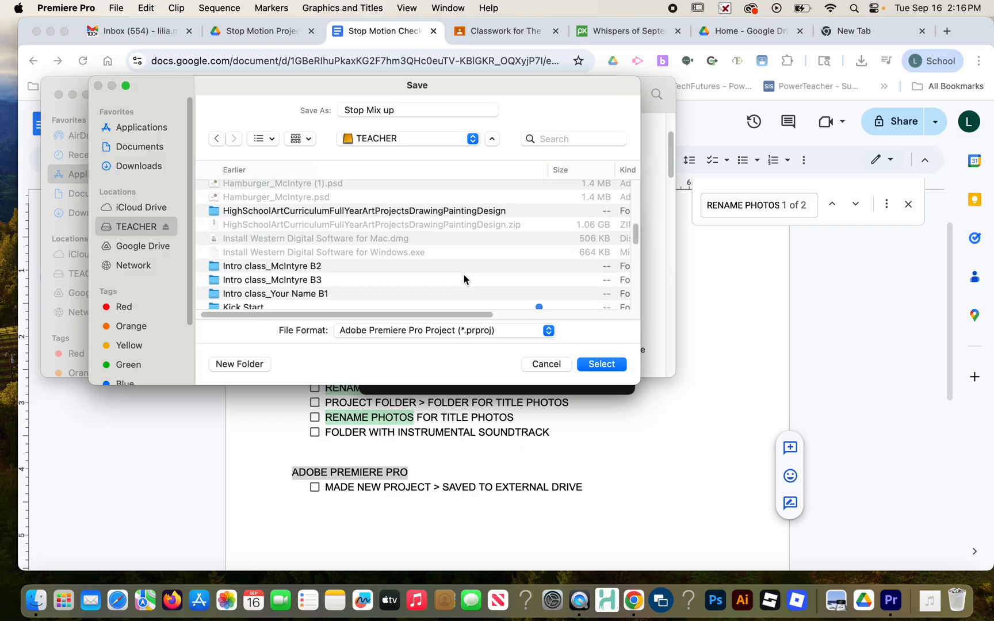
scroll(464, 279, down, 5)
scroll(464, 280, up, 5)
scroll(463, 279, down, 5)
scroll(464, 279, down, 15)
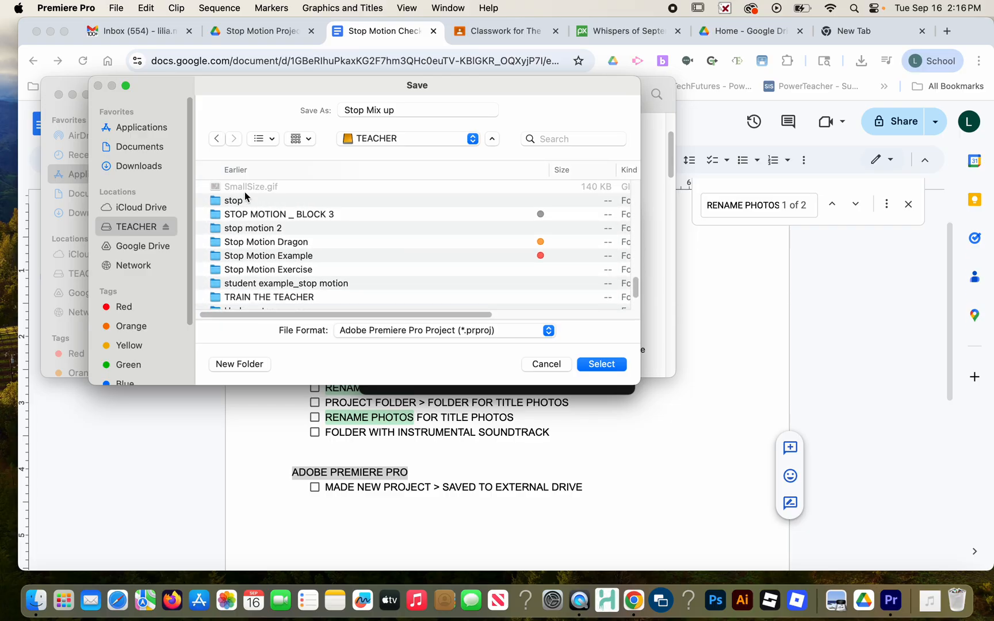
click(274, 213)
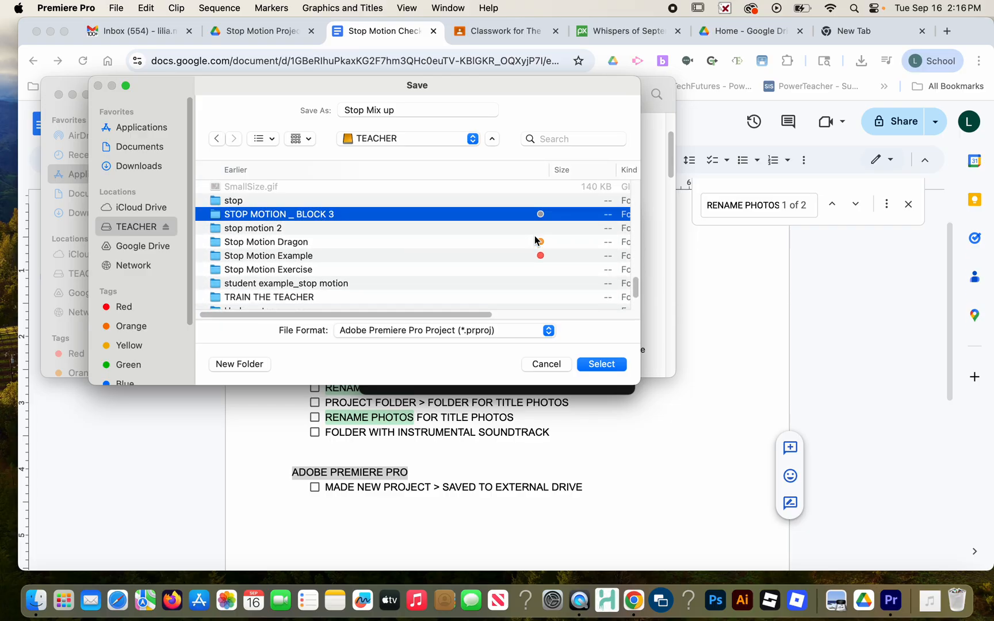
click(607, 365)
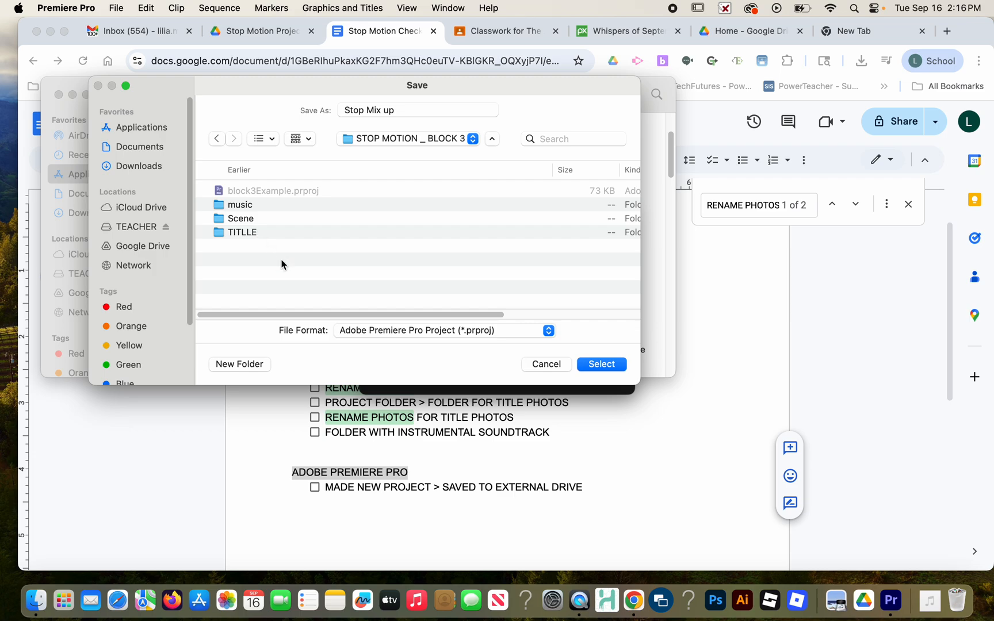
click(611, 364)
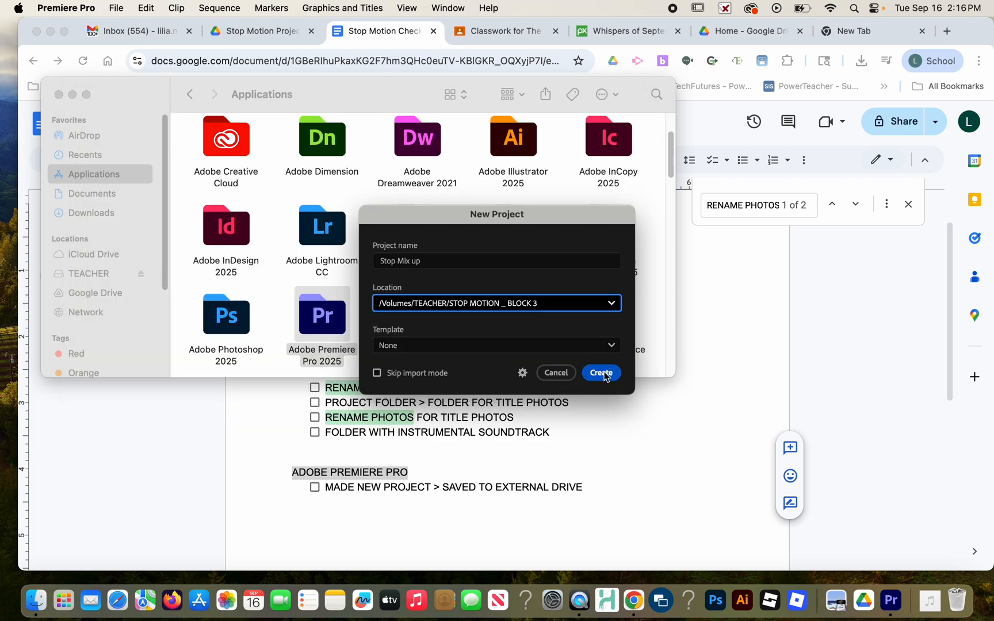
Step: Create the Stop Mix up project and skip importing media
click(602, 372)
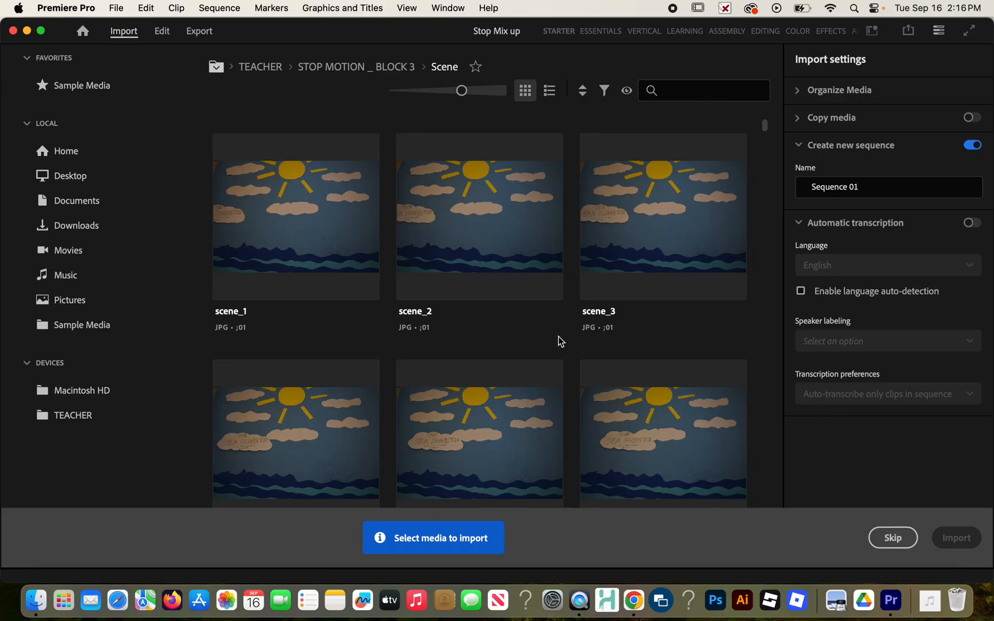
mouse_move(532, 241)
click(891, 539)
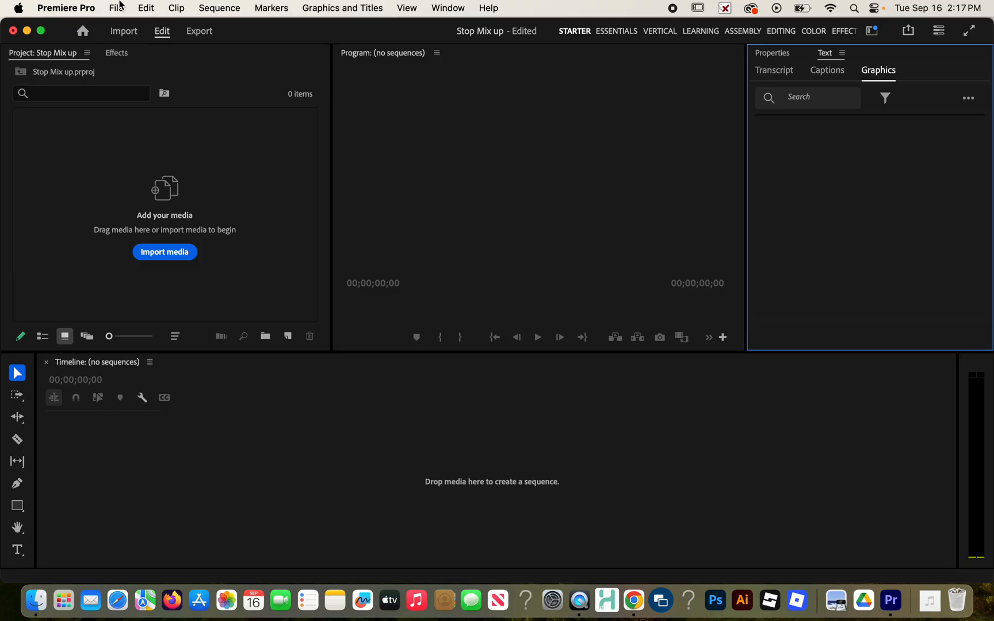
Step: Create a new sequence named Sequence 01 with the HD 1080p 23.976 fps preset
click(219, 7)
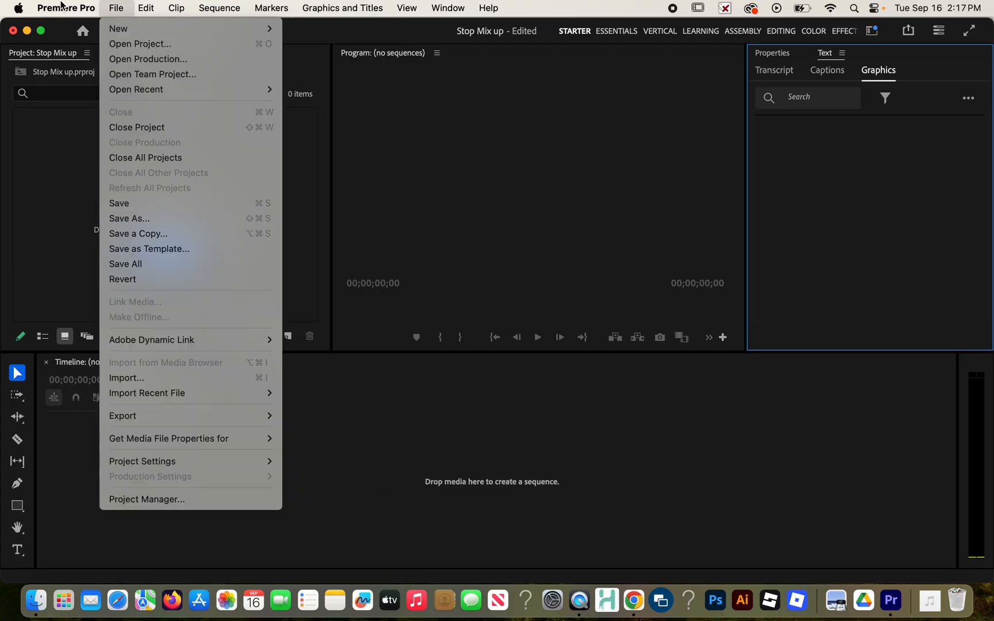
mouse_move(115, 7)
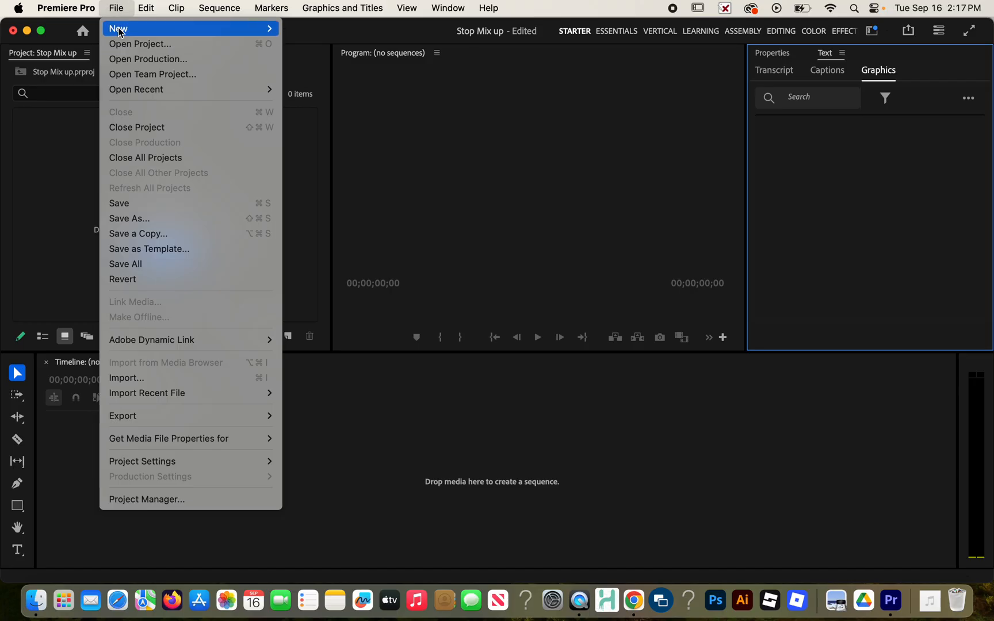
mouse_move(123, 30)
click(315, 79)
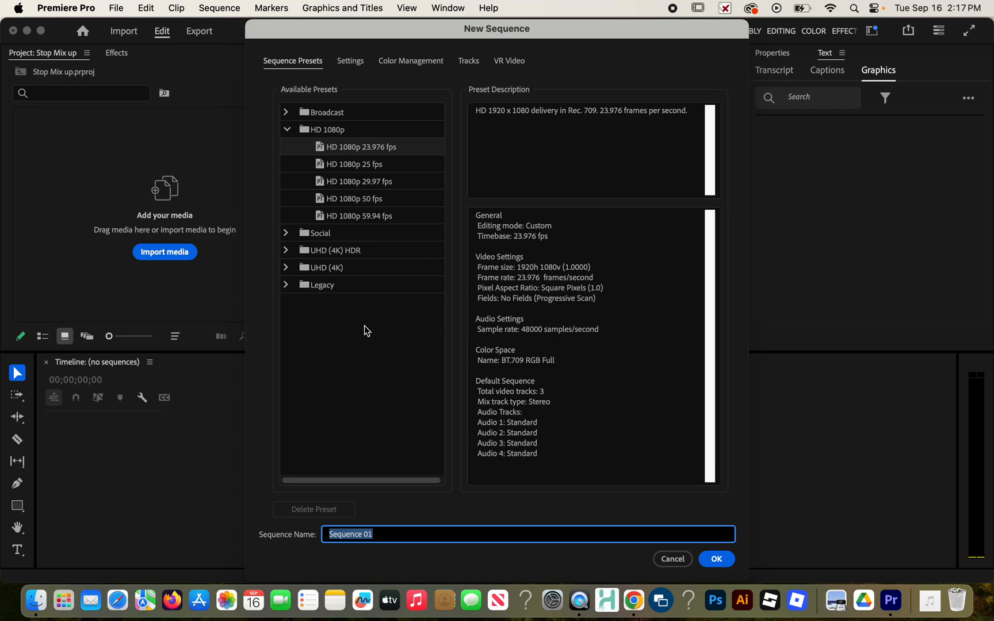
click(329, 134)
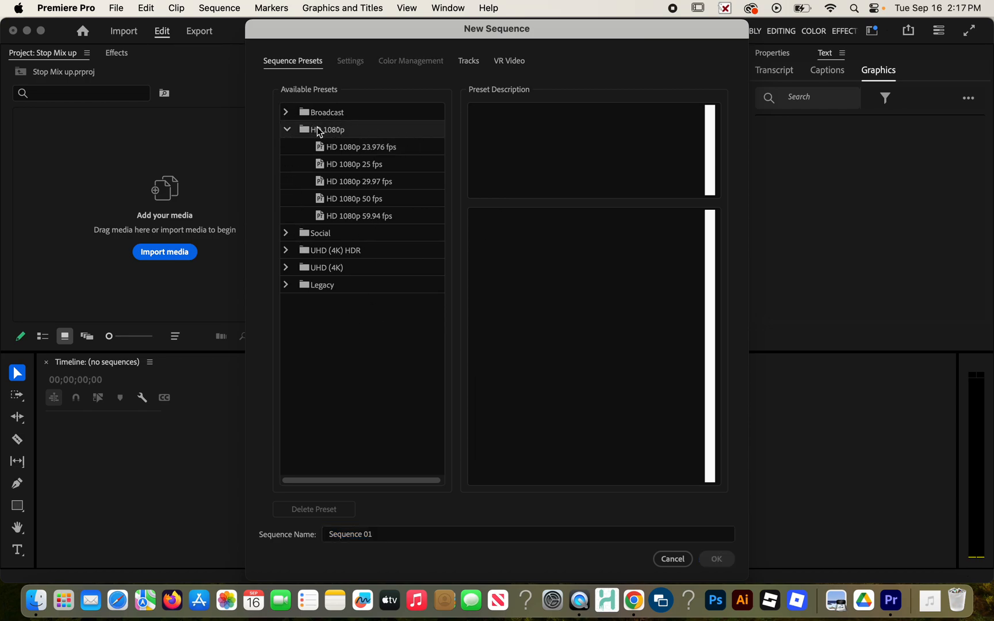
click(363, 149)
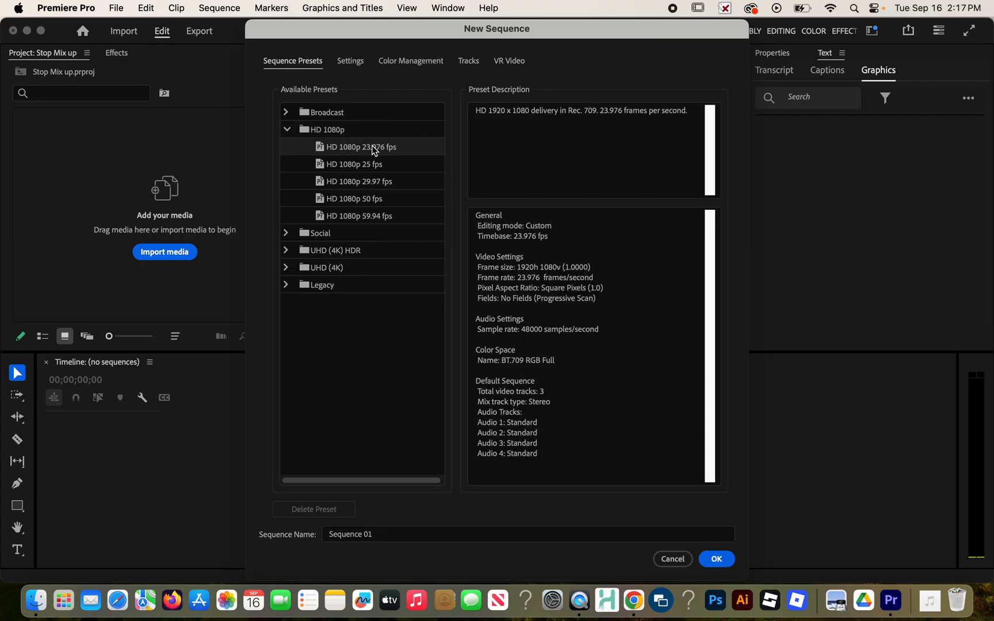
click(352, 525)
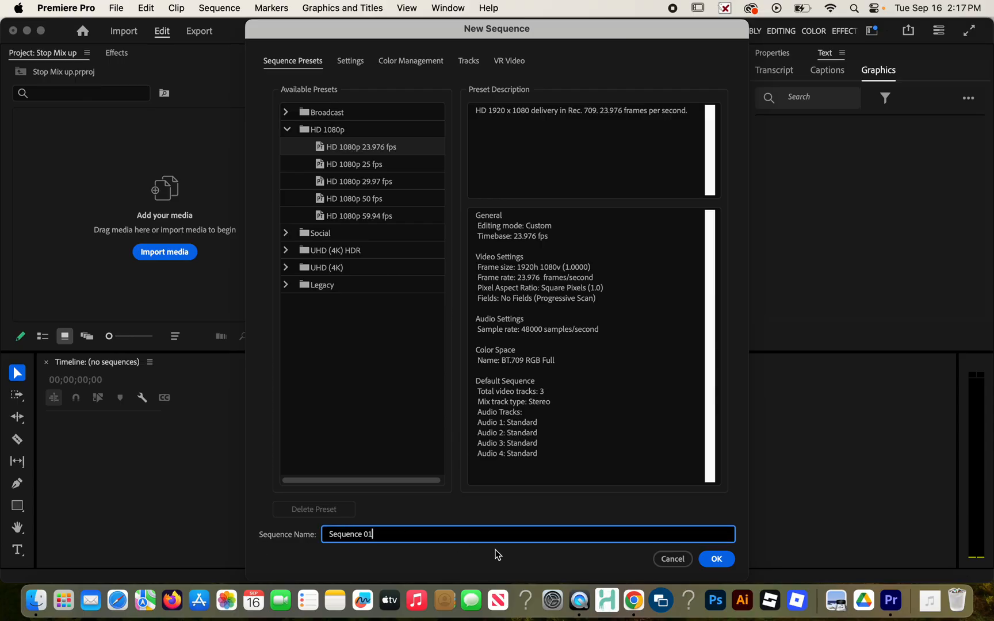
click(720, 563)
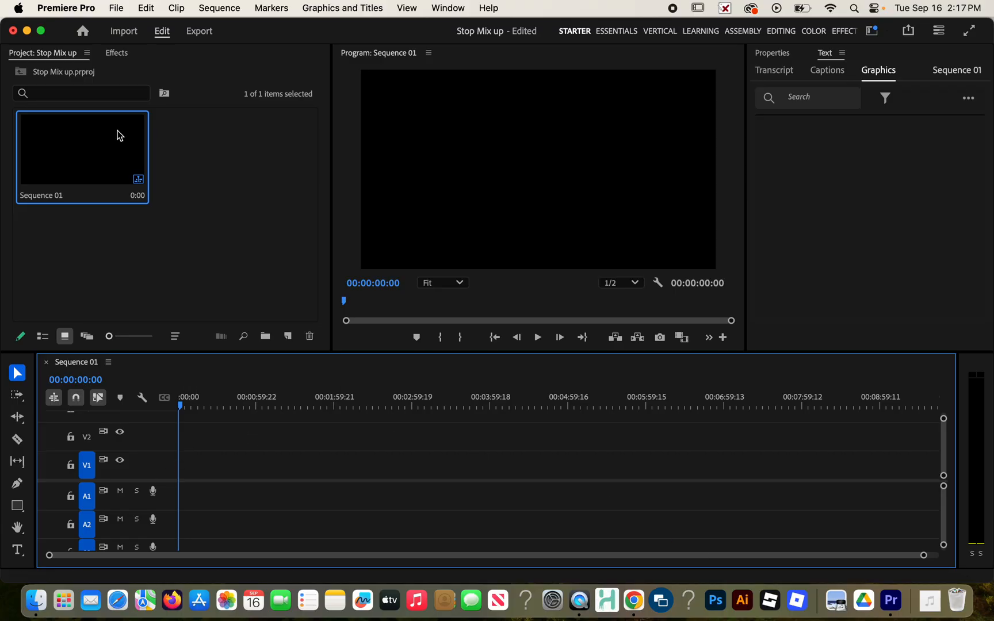
Step: Start a media import and open the TITLLE folder inside STOP MOTION _ BLOCK 3, looking through its title photos
click(114, 7)
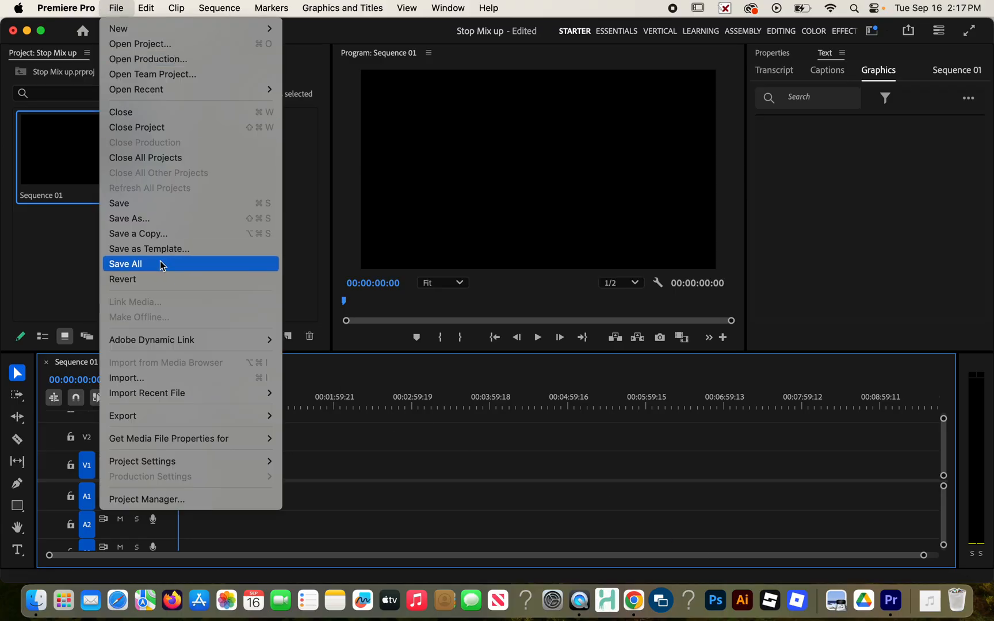
click(159, 384)
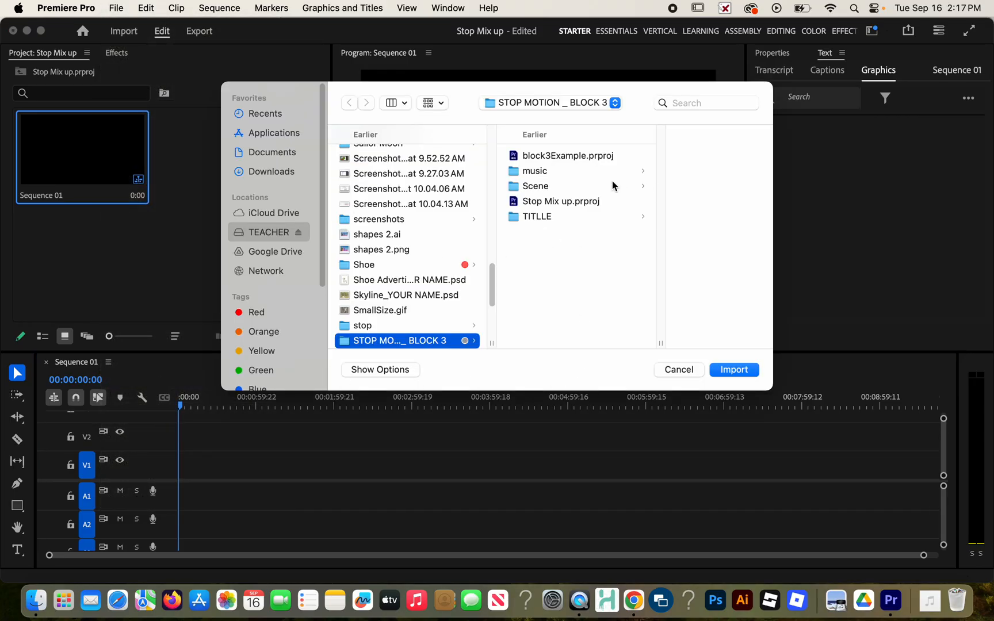
click(565, 215)
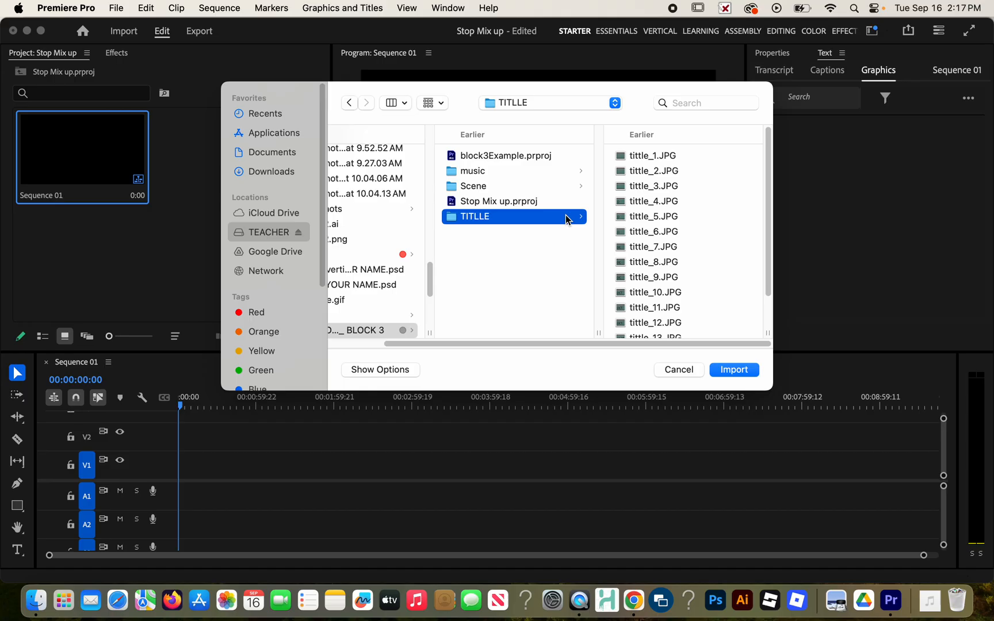
scroll(357, 301, left, 3)
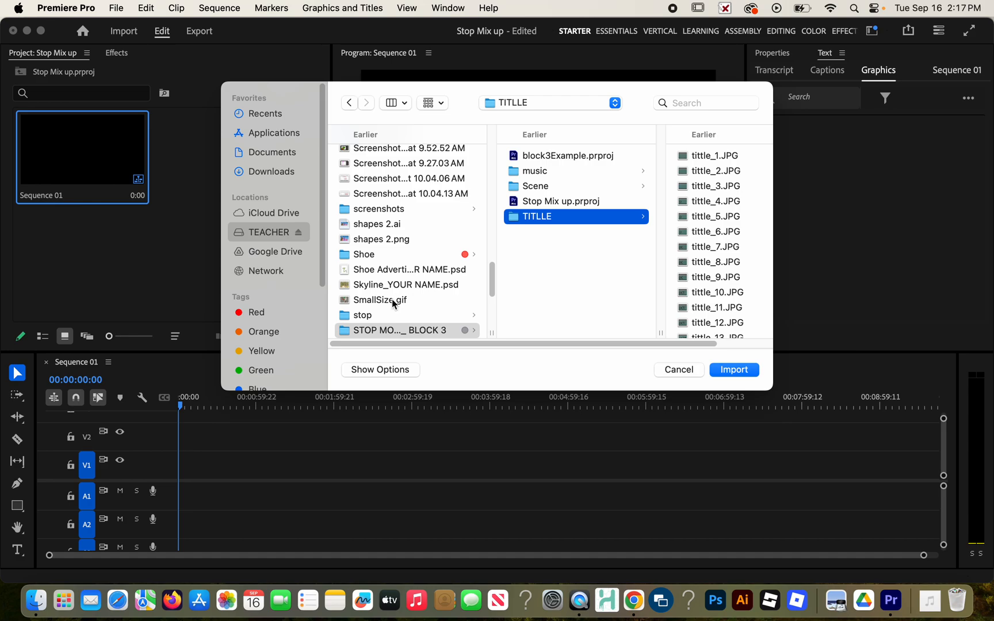
scroll(391, 299, right, 3)
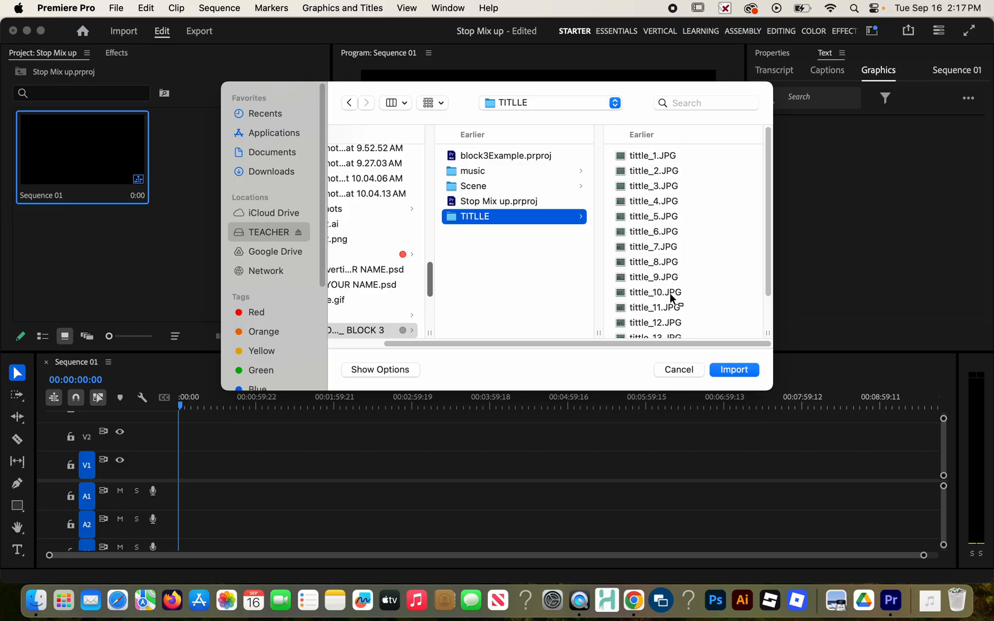
scroll(671, 295, down, 5)
scroll(671, 296, up, 5)
scroll(681, 318, down, 5)
scroll(679, 314, up, 5)
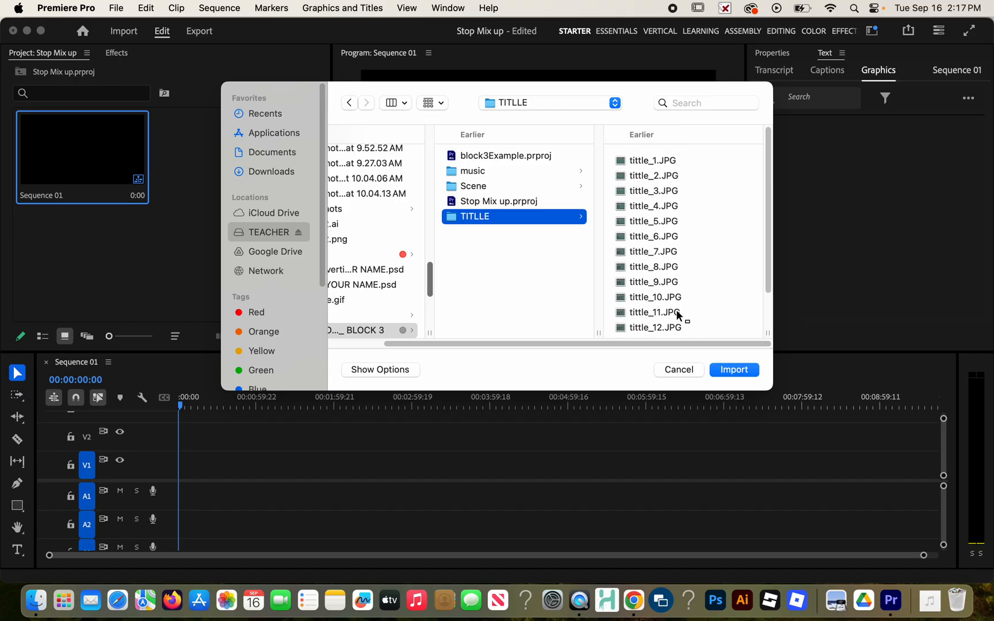
Step: Import the title photos as an image sequence starting from tittle_1.JPG
click(645, 160)
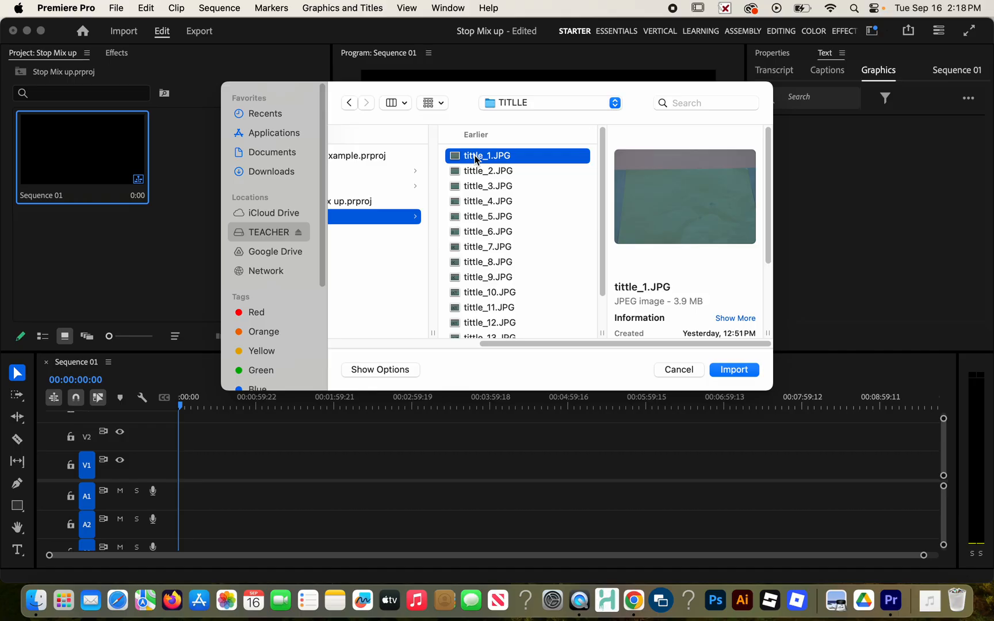
click(373, 370)
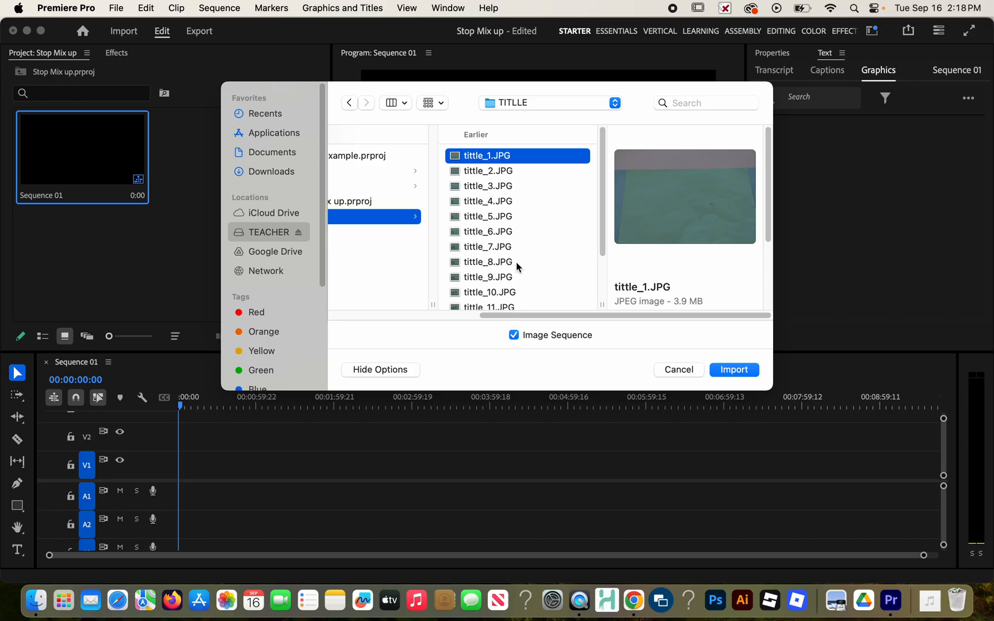
click(735, 370)
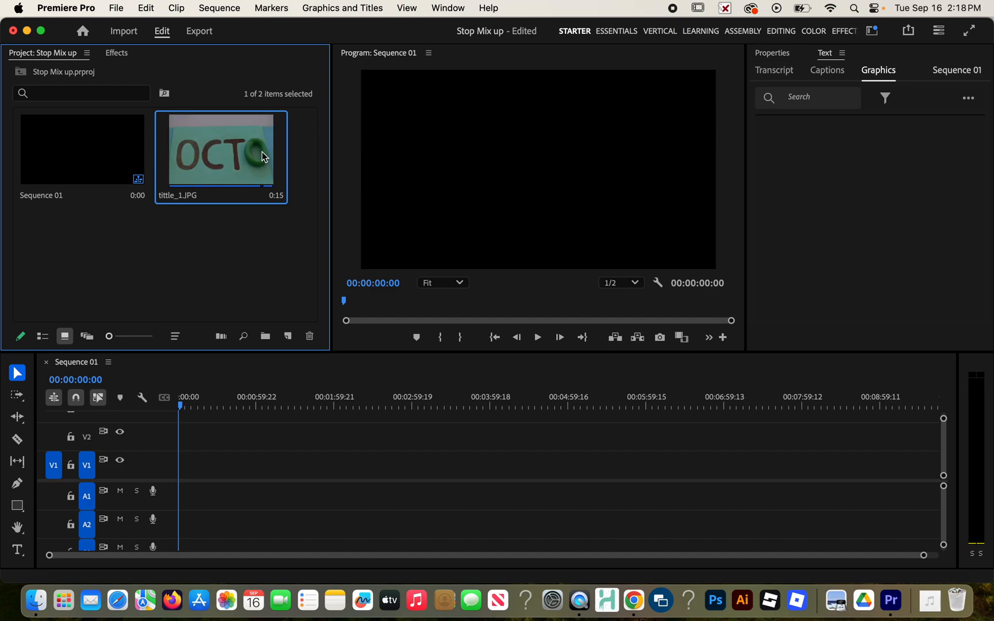
Step: Place the tittle_1.JPG image sequence on track V1 of Sequence 01, keeping the existing sequence settings
drag(222, 149, 195, 464)
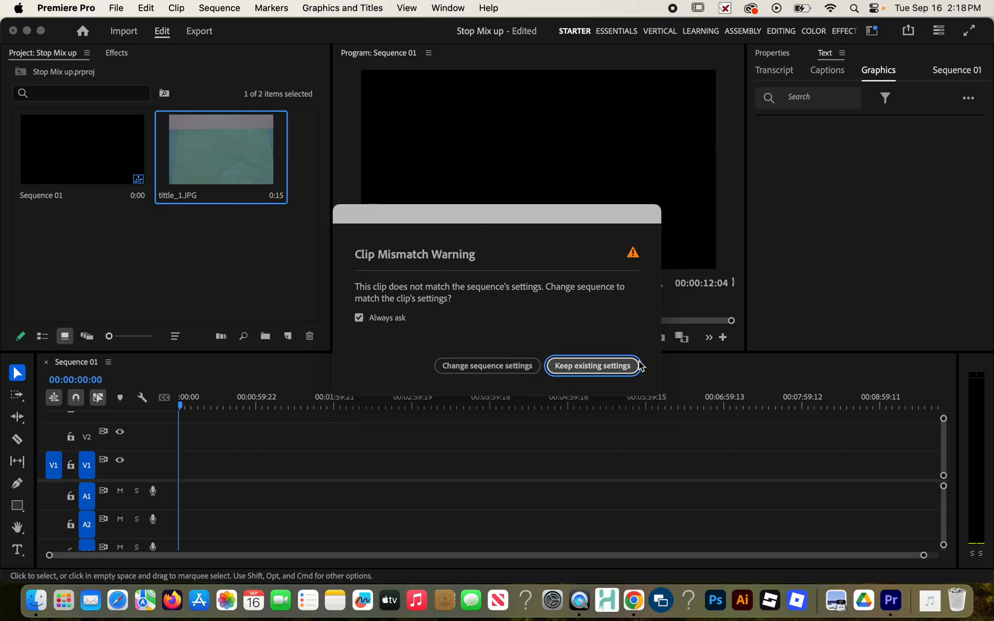
click(594, 365)
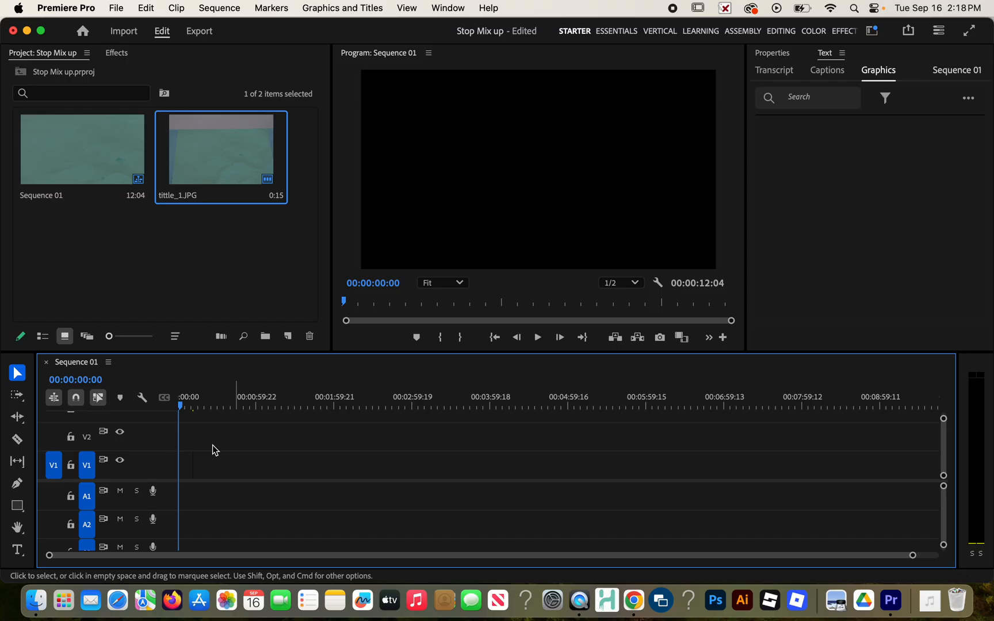
scroll(193, 459, right, 3)
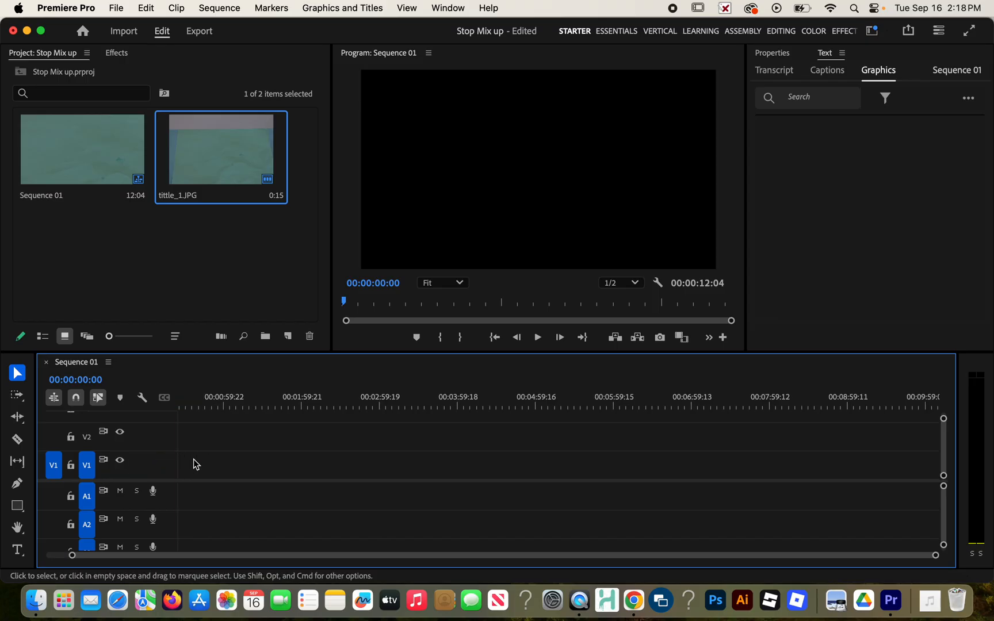
scroll(193, 462, left, 3)
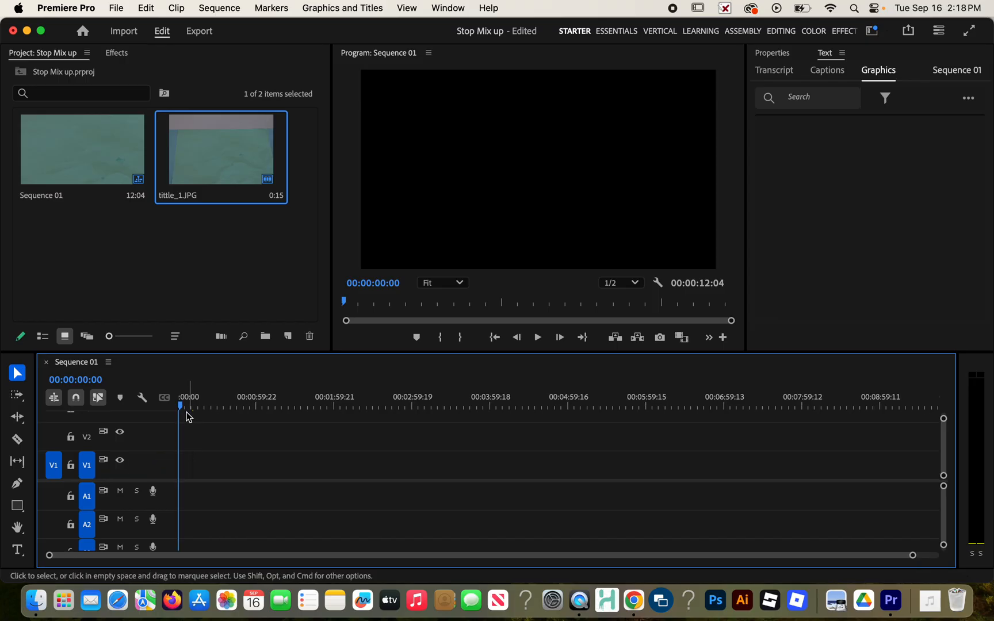
Step: Move the title clip earlier on track V1 so that it ends at about 00:00:04:05
drag(182, 406, 22, 401)
drag(912, 558, 224, 559)
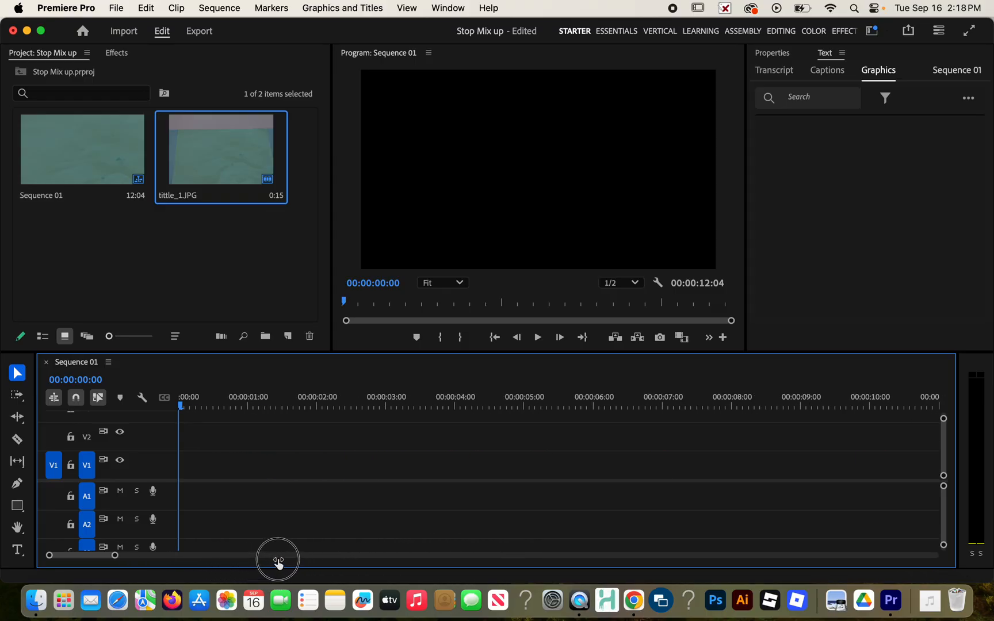
drag(304, 558, 303, 558)
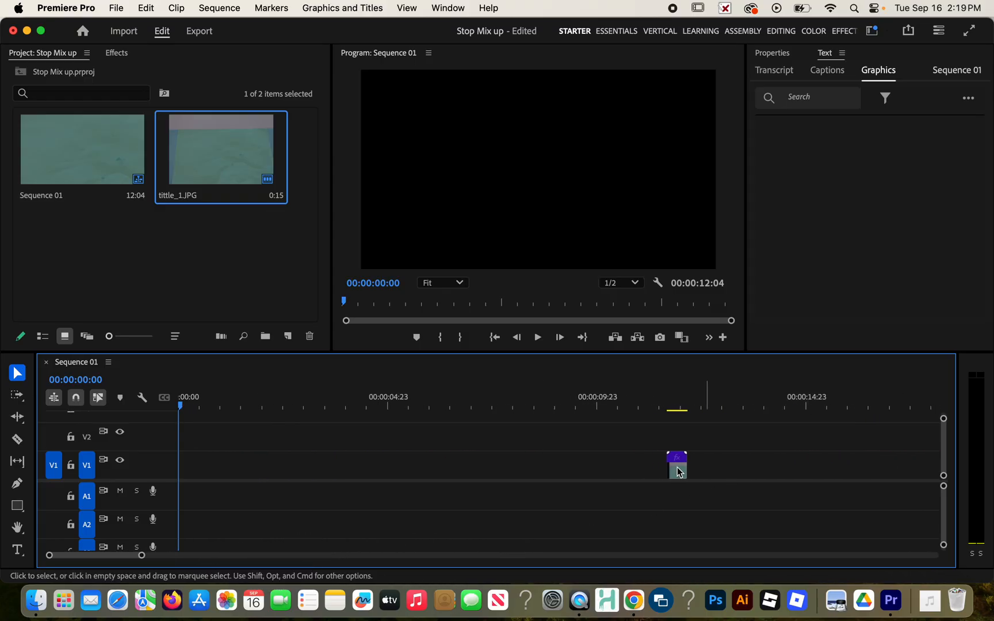
drag(680, 471, 287, 489)
drag(677, 465, 347, 467)
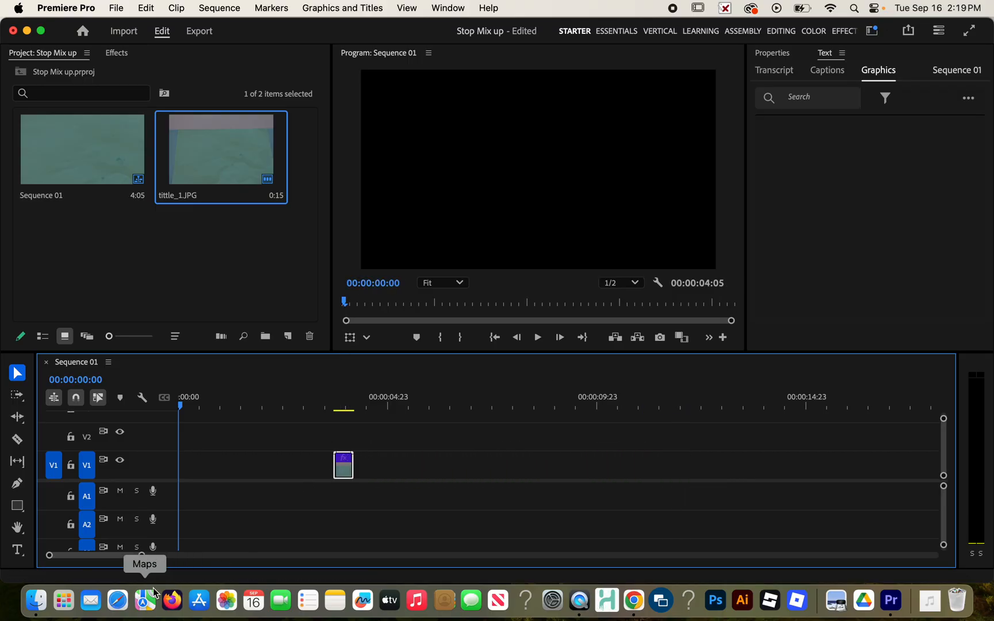
Step: Play the beginning of the sequence briefly and stop before the title clip
drag(142, 557, 298, 555)
drag(214, 399, 216, 403)
key(space)
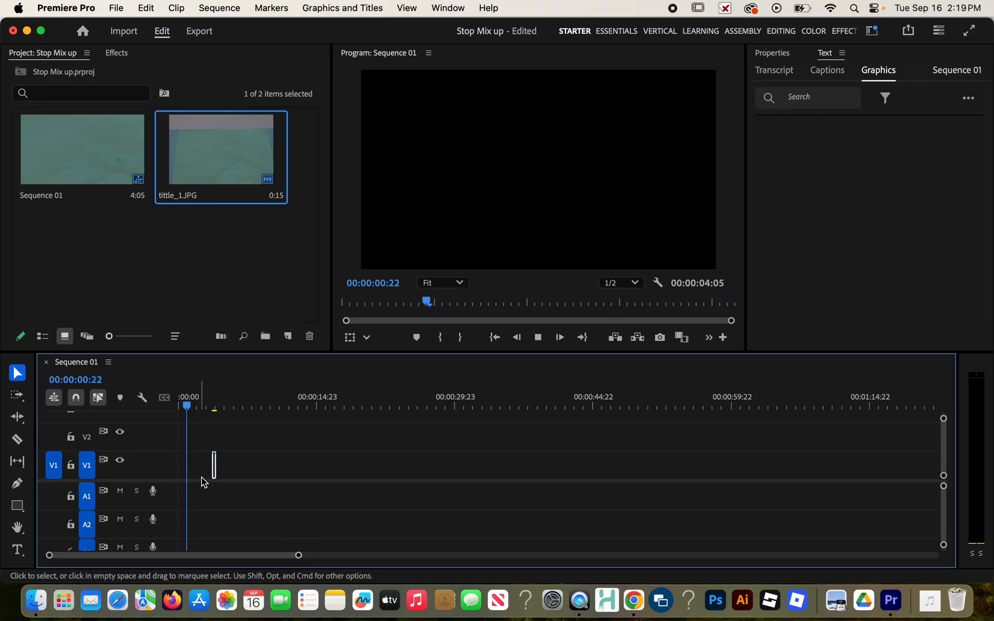
key(space)
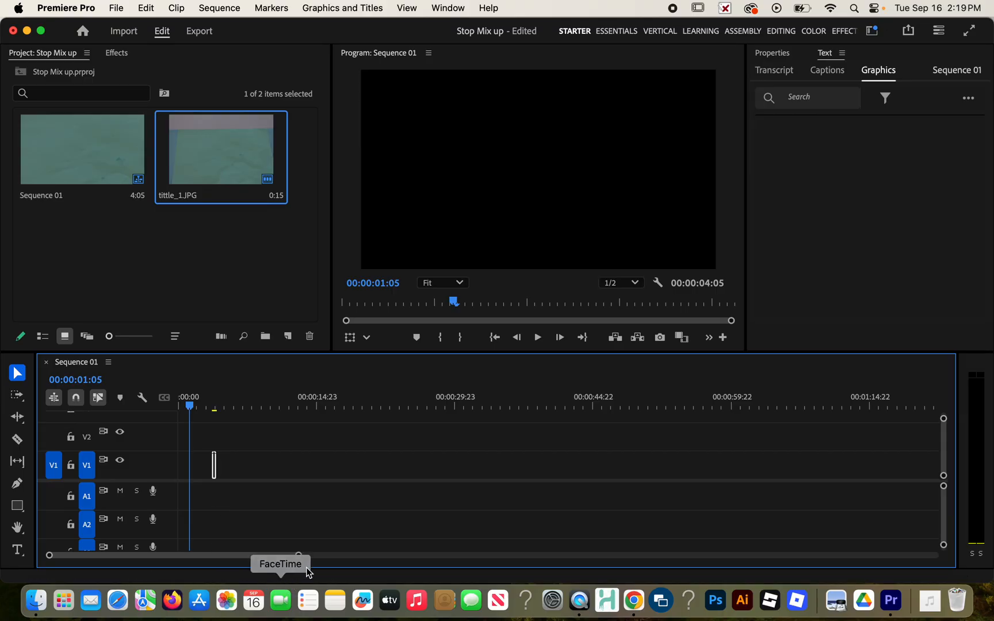
Step: Move the title clip to the very start of track V1 and play it from 00:00:00:00
drag(299, 555, 236, 560)
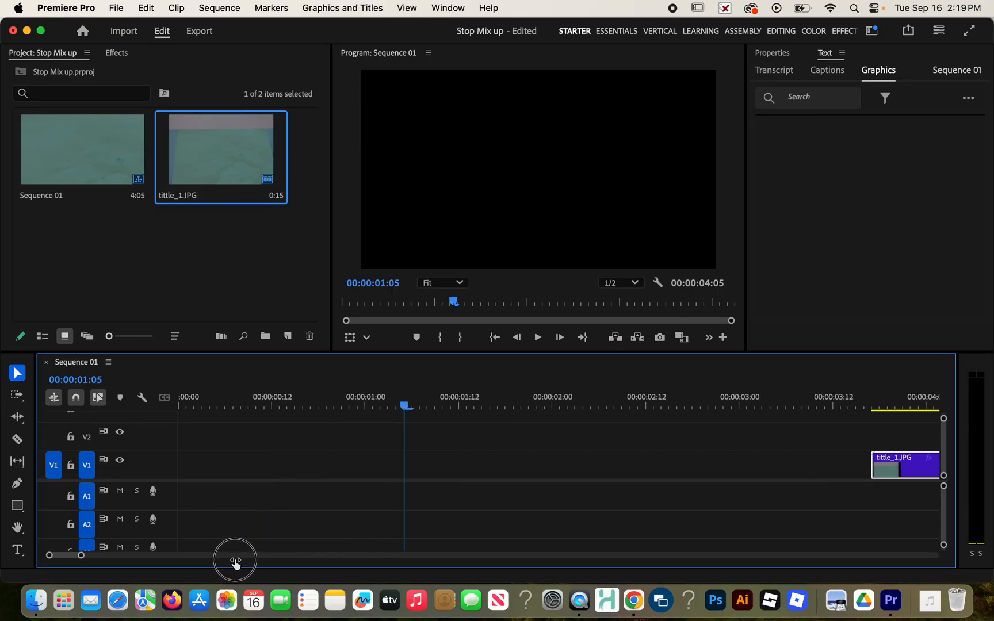
drag(910, 470, 189, 459)
drag(207, 387, 139, 393)
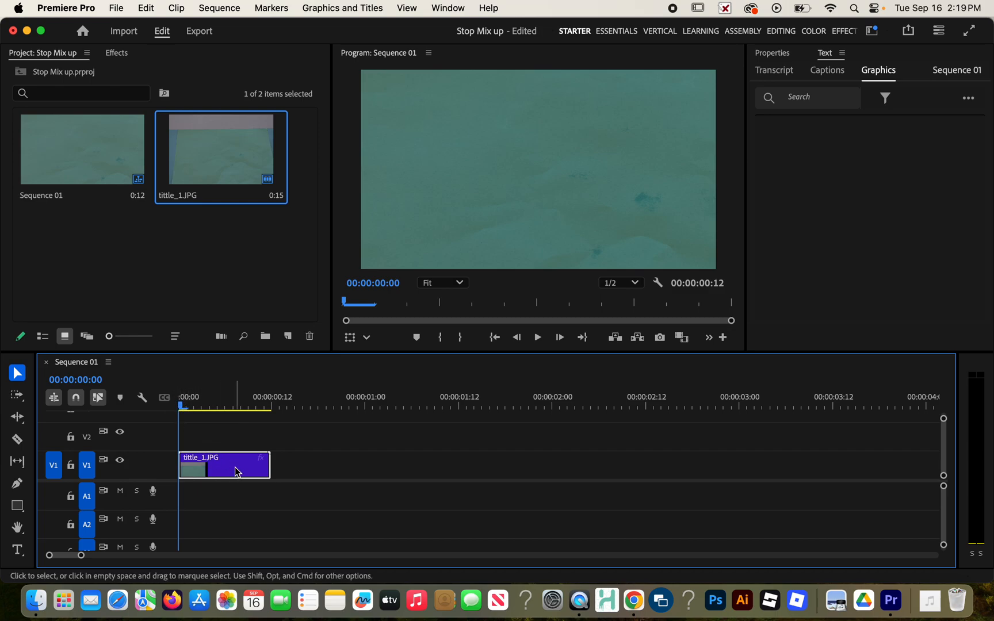
key(space)
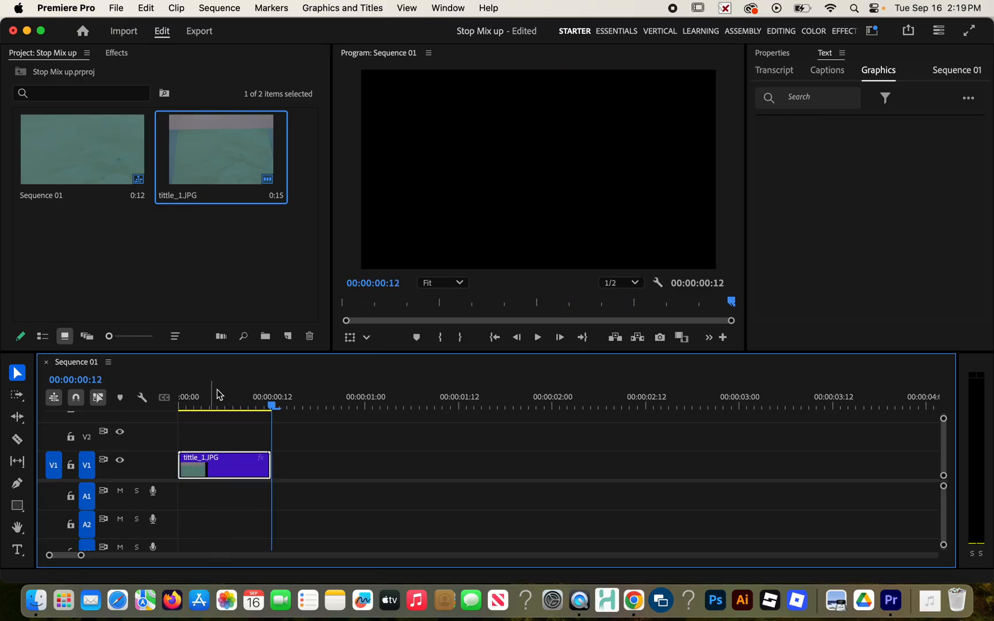
Step: Examine the title clip and the effect presets and video effects for a way to adjust its framing
click(233, 403)
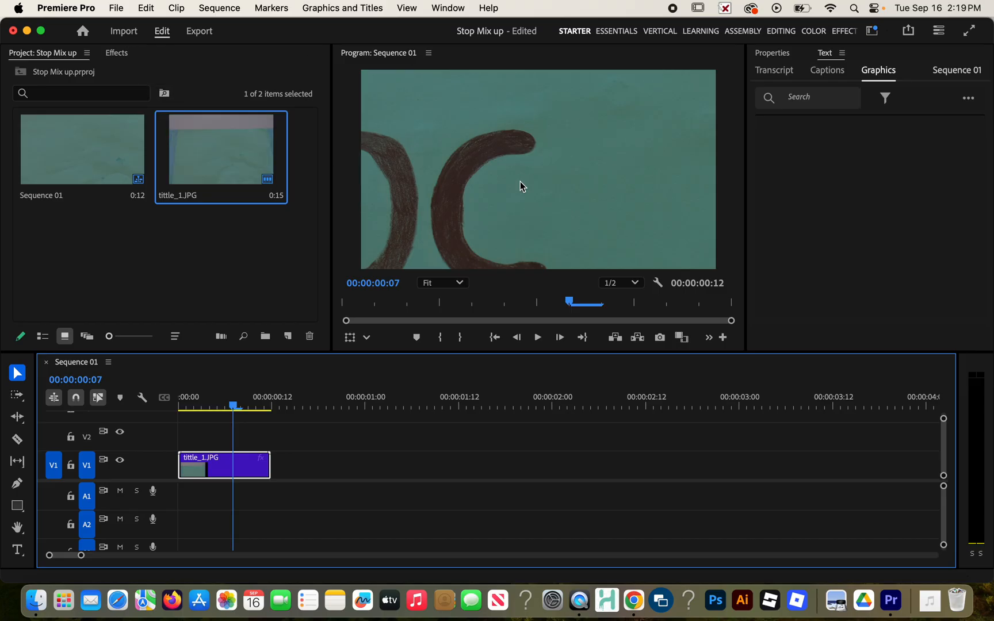
double_click(221, 468)
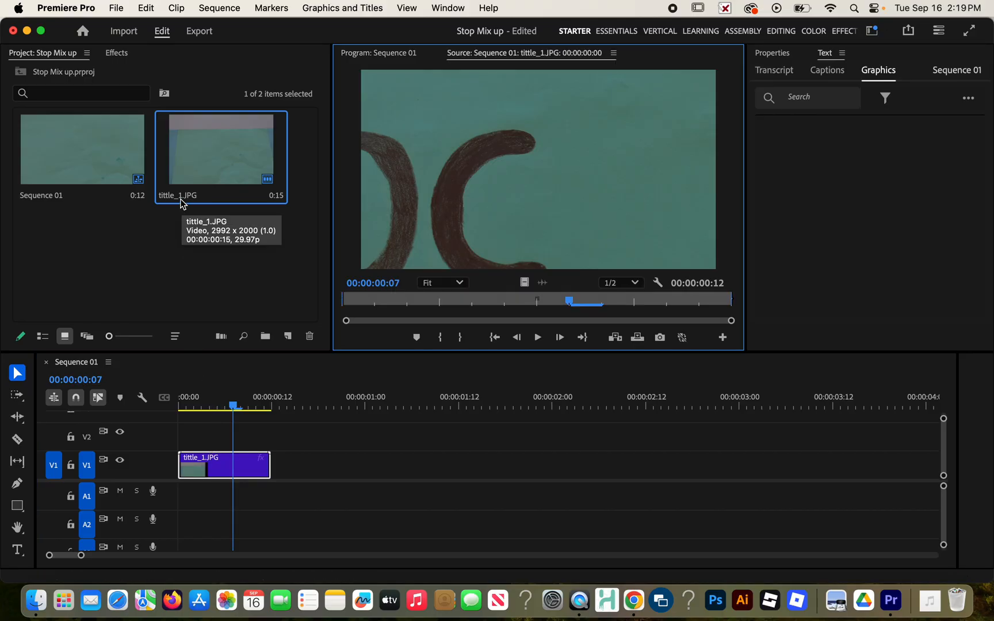
click(115, 54)
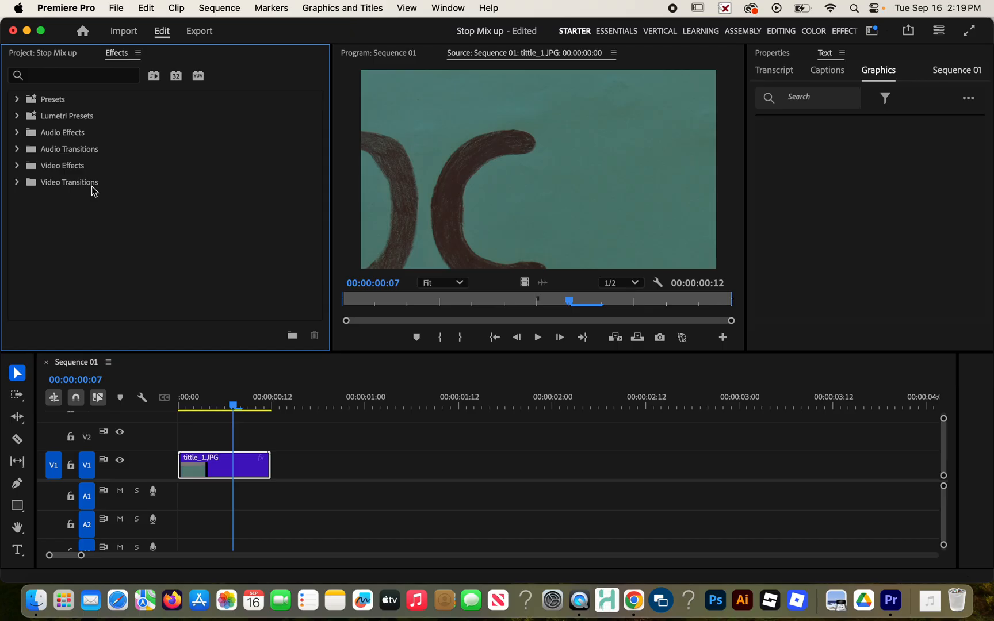
click(16, 100)
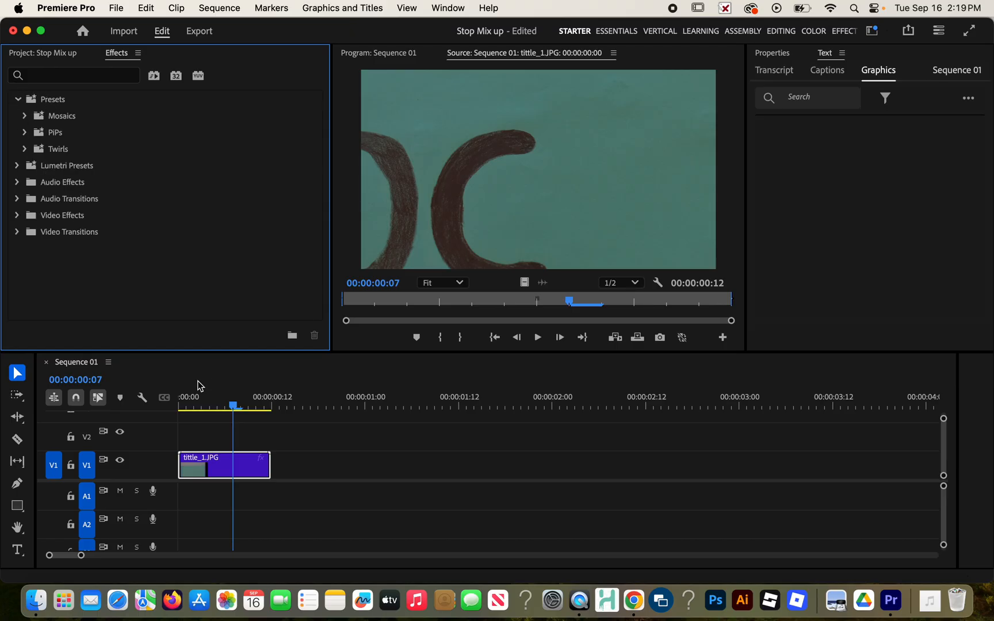
double_click(219, 465)
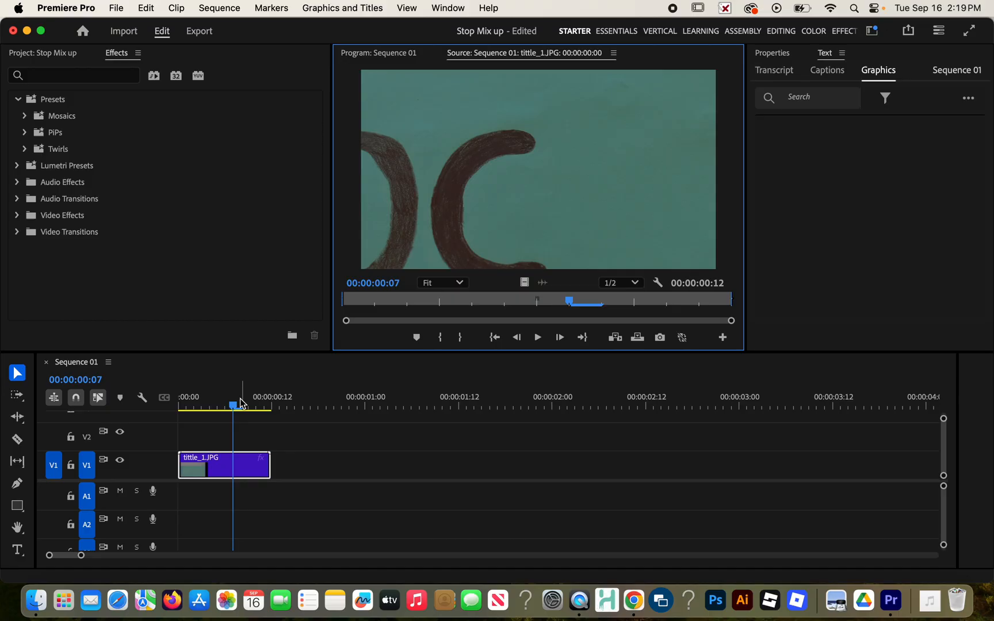
drag(237, 403, 185, 402)
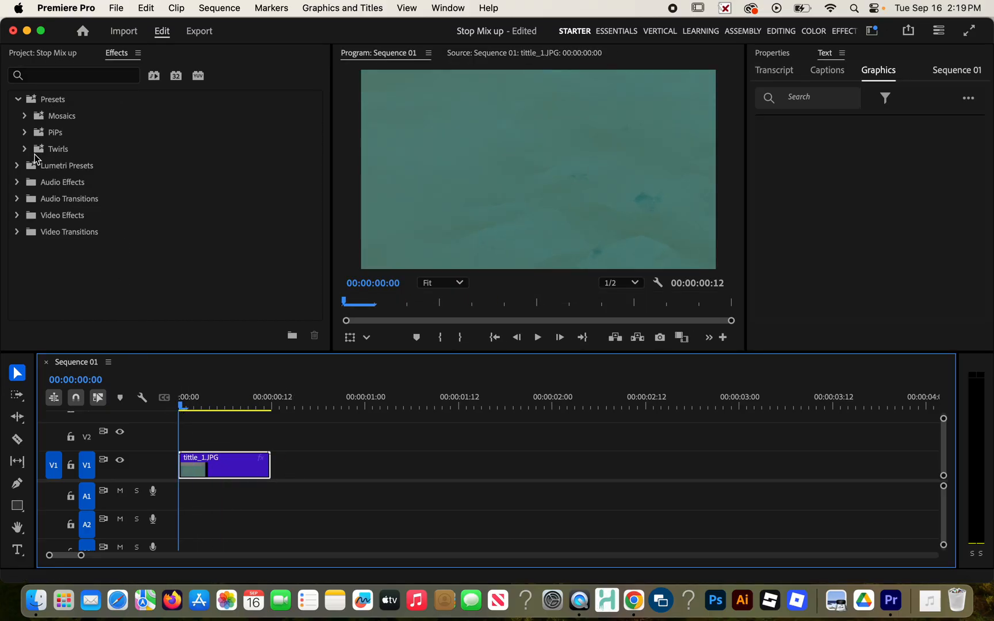
click(16, 215)
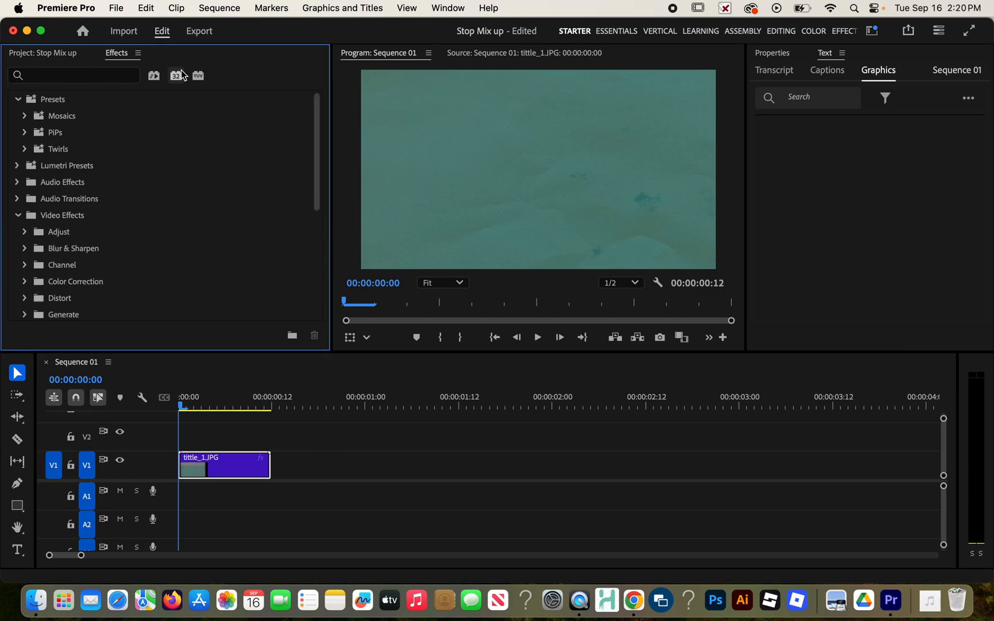
click(60, 54)
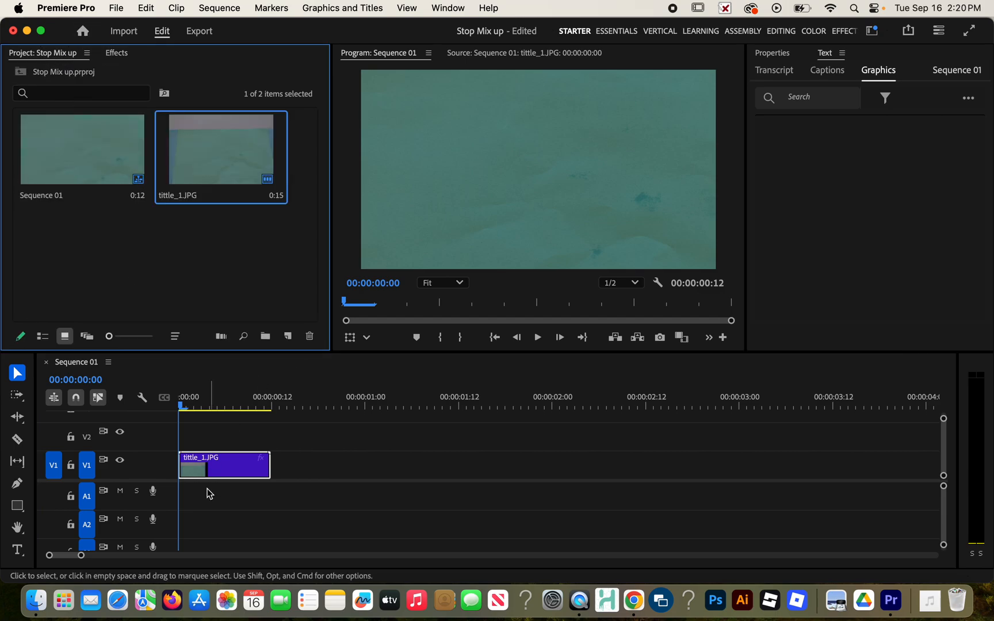
Step: Switch to the Essentials workspace and save the project
click(224, 485)
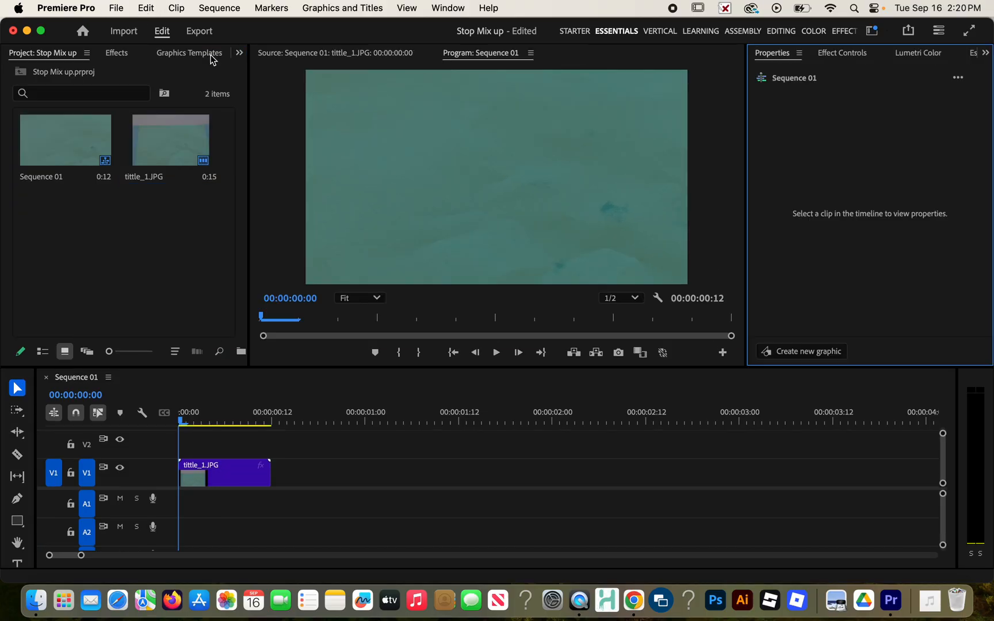
click(115, 6)
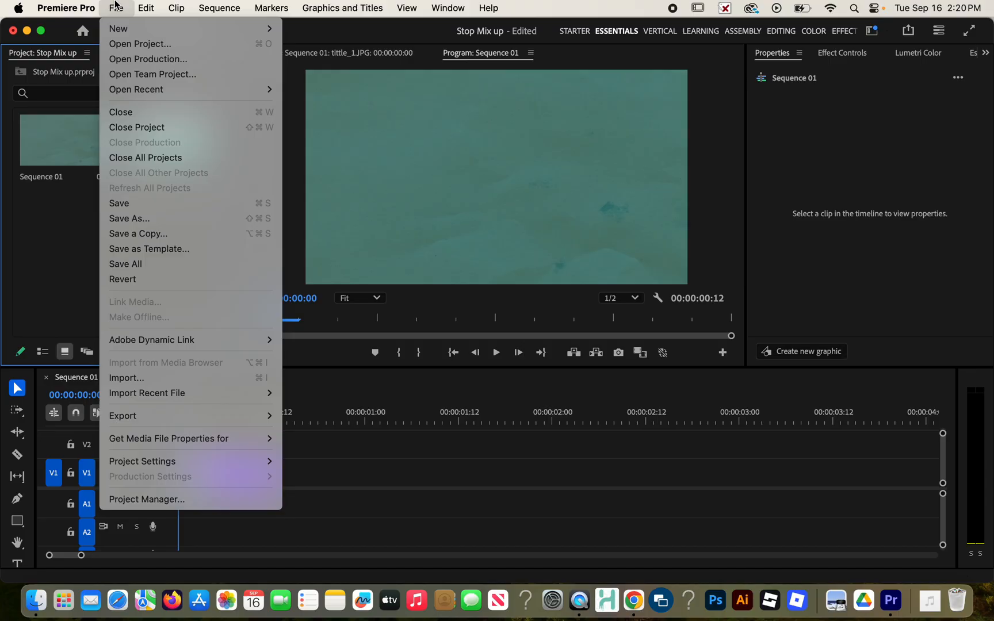
click(144, 209)
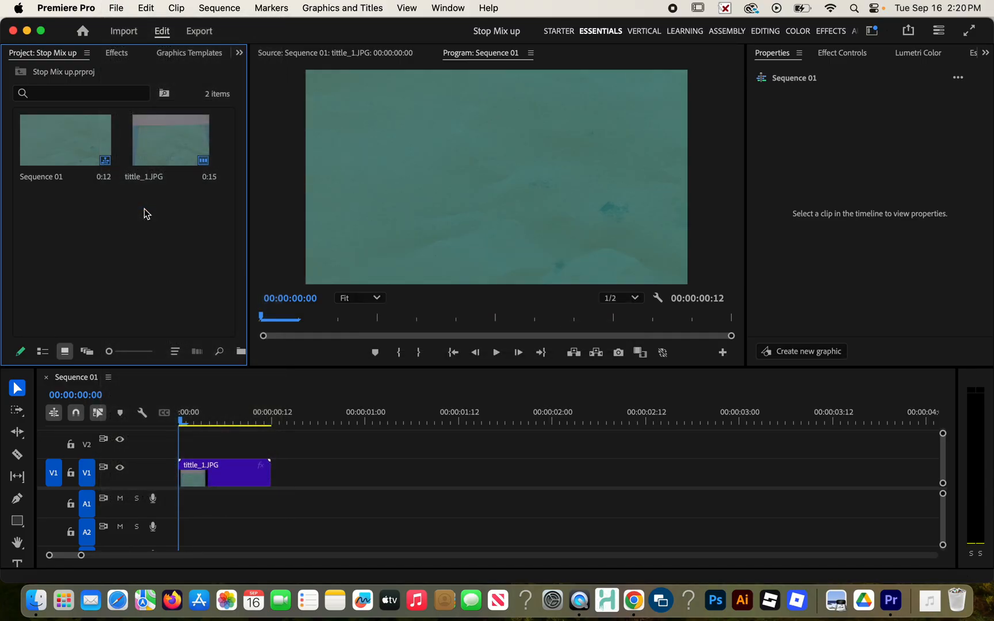
Step: Scale the title clip on track V1 to 57 % and play the sequence from its start
click(229, 470)
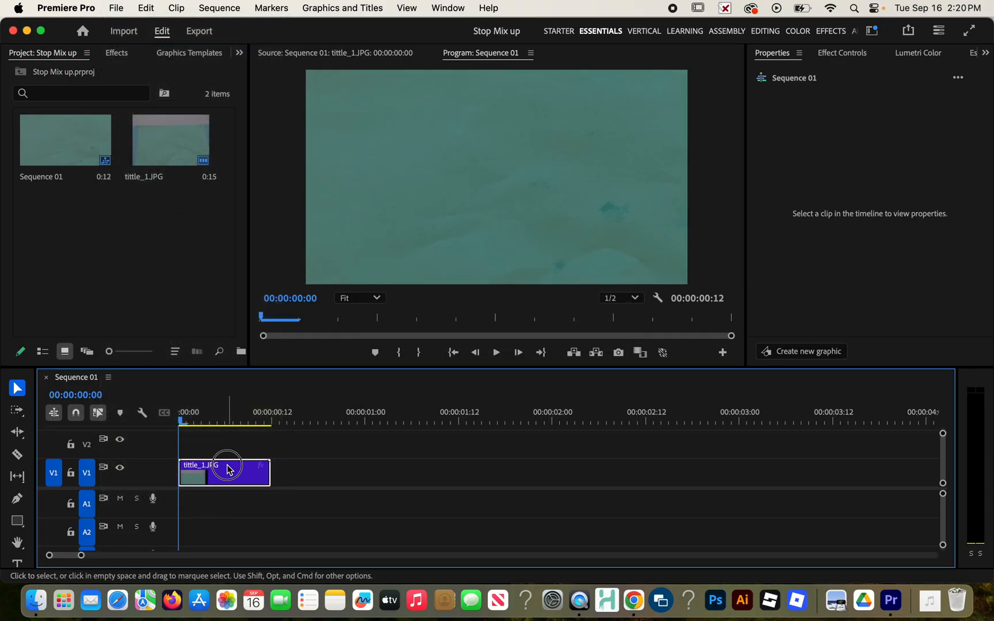
click(115, 53)
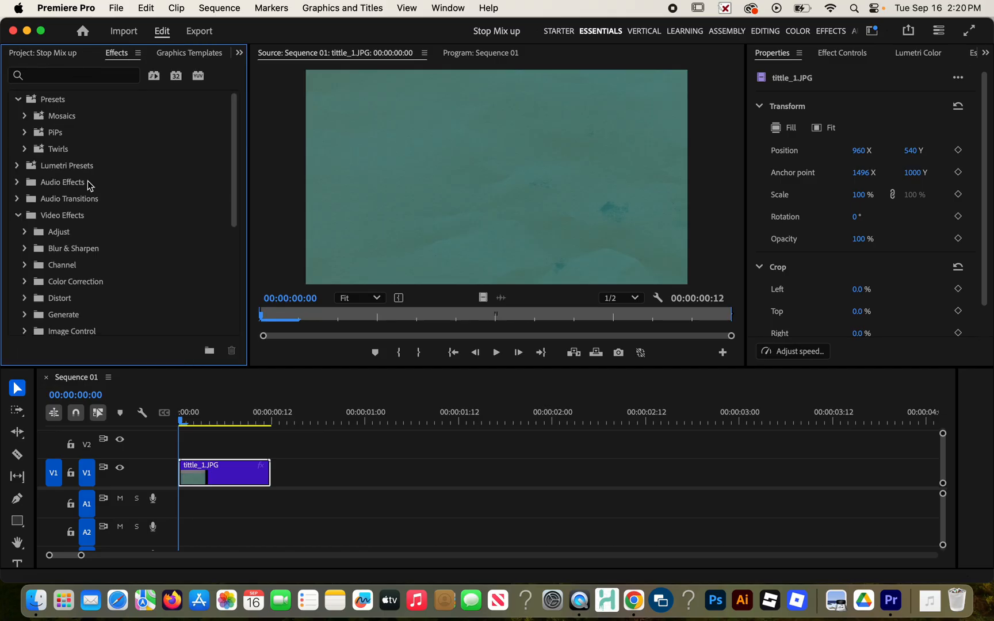
click(38, 52)
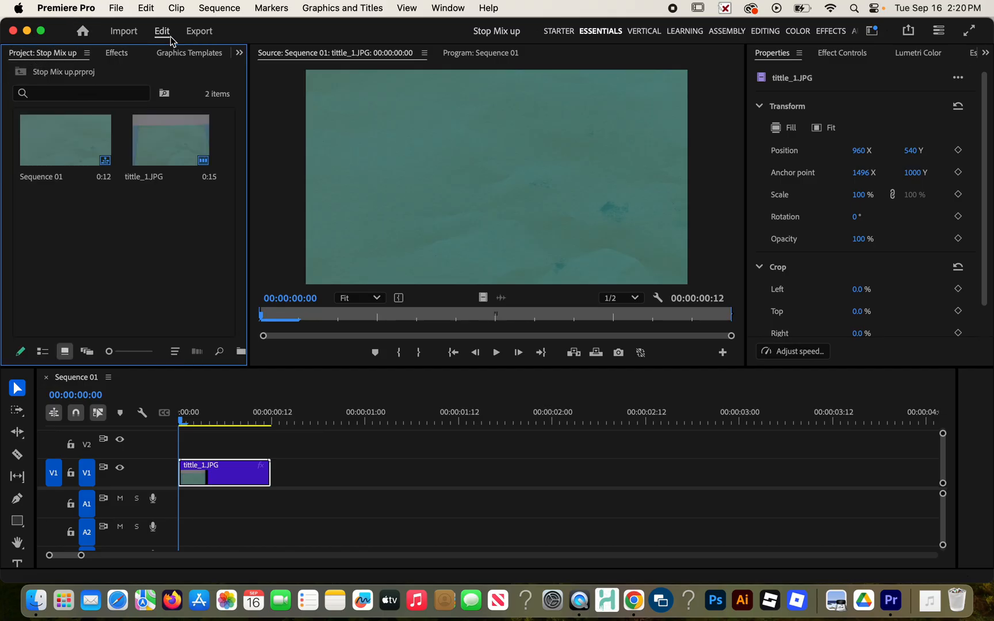
click(240, 53)
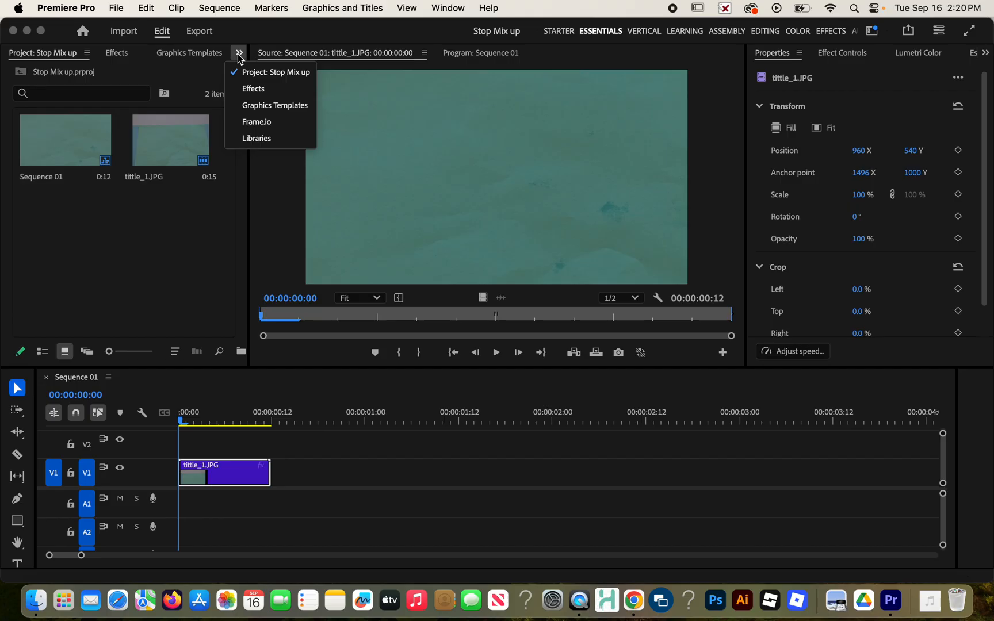
click(237, 472)
drag(182, 421, 214, 423)
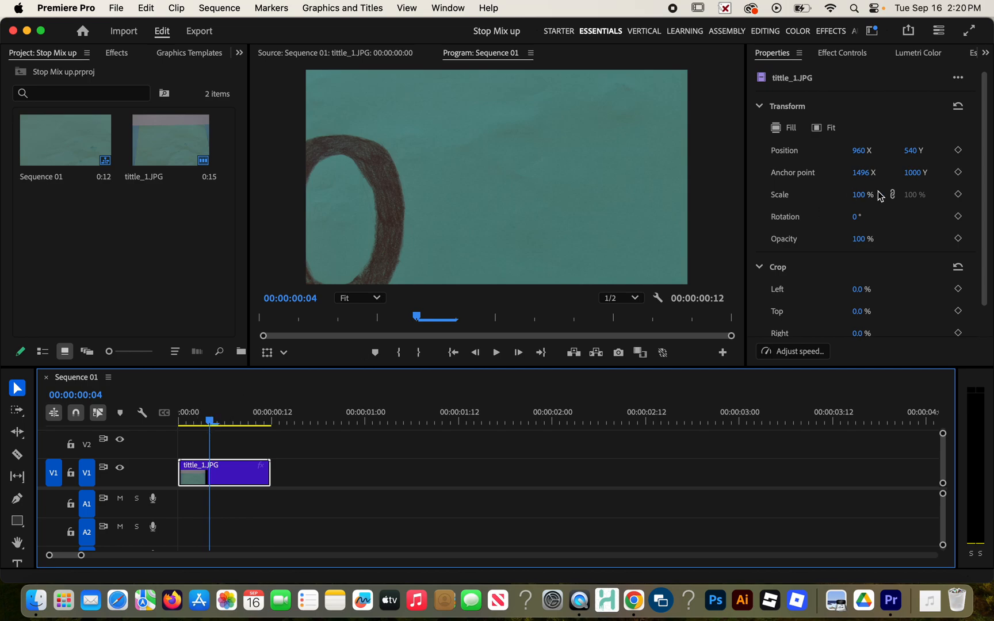
drag(859, 197, 827, 195)
drag(209, 423, 184, 419)
key(space)
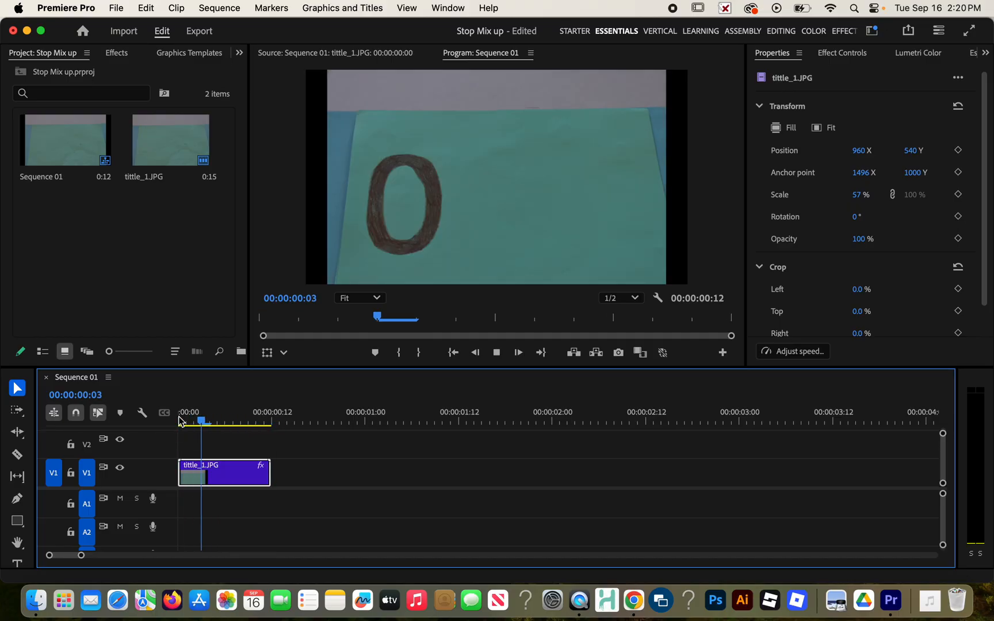
Step: Slow the title clip down to a duration of 00:00:11:21 and play it from the start
right_click(234, 476)
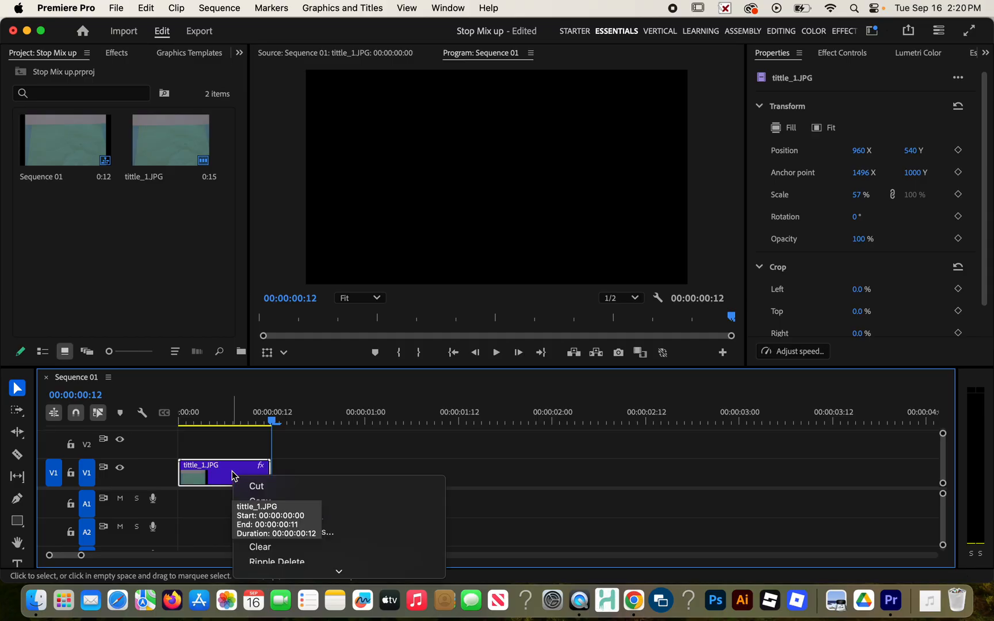
scroll(283, 511, down, 3)
scroll(283, 512, down, 10)
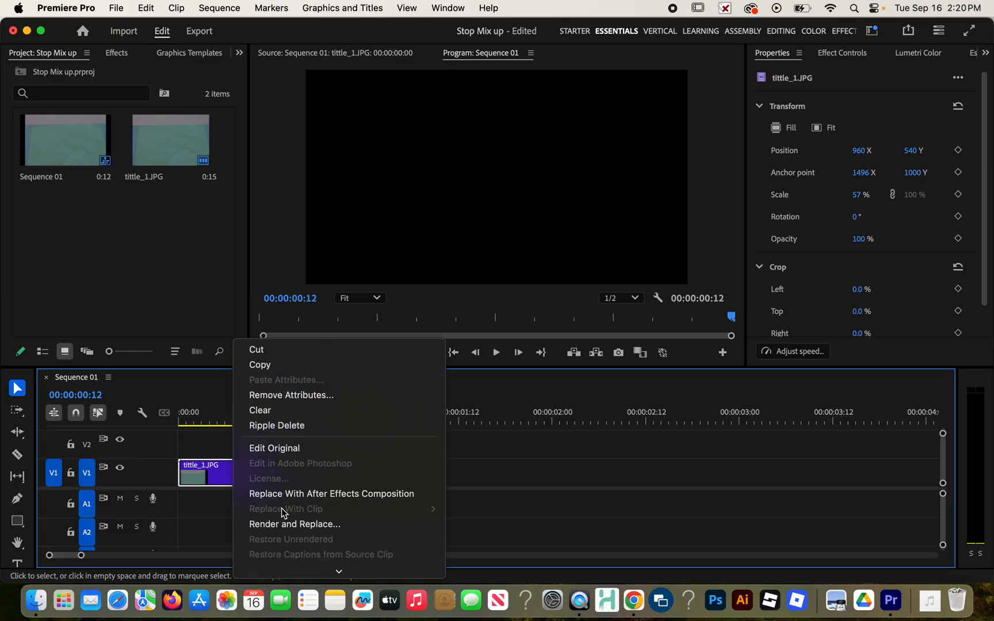
scroll(293, 509, down, 5)
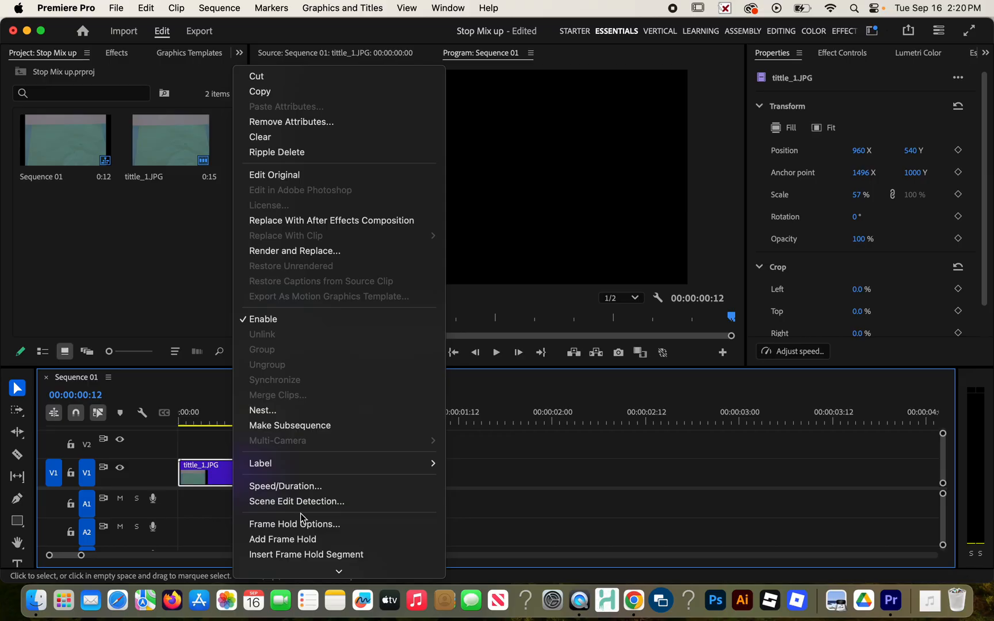
click(283, 430)
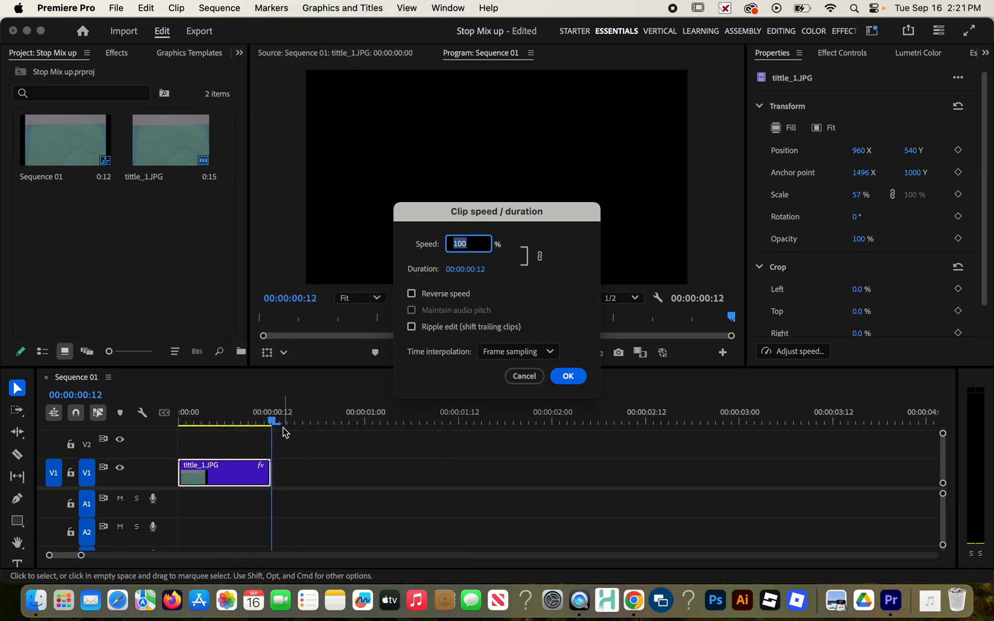
drag(474, 274, 671, 275)
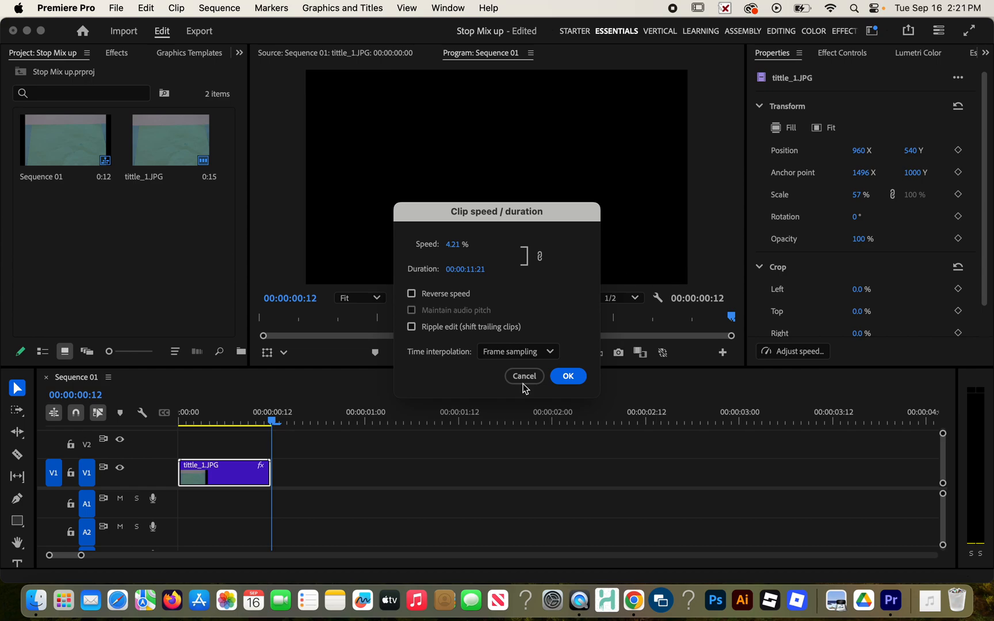
click(568, 377)
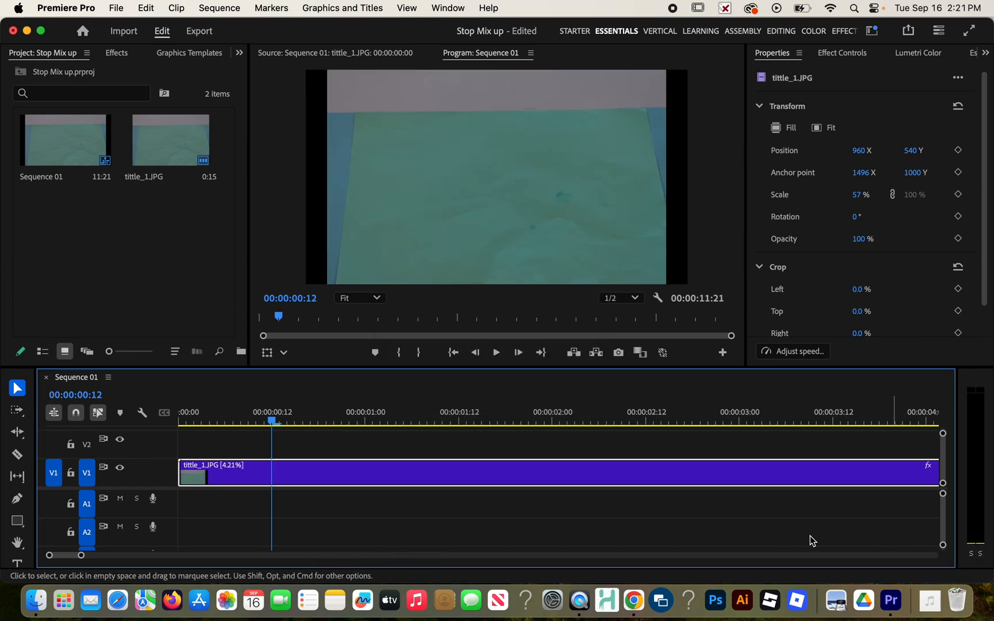
drag(83, 556, 247, 553)
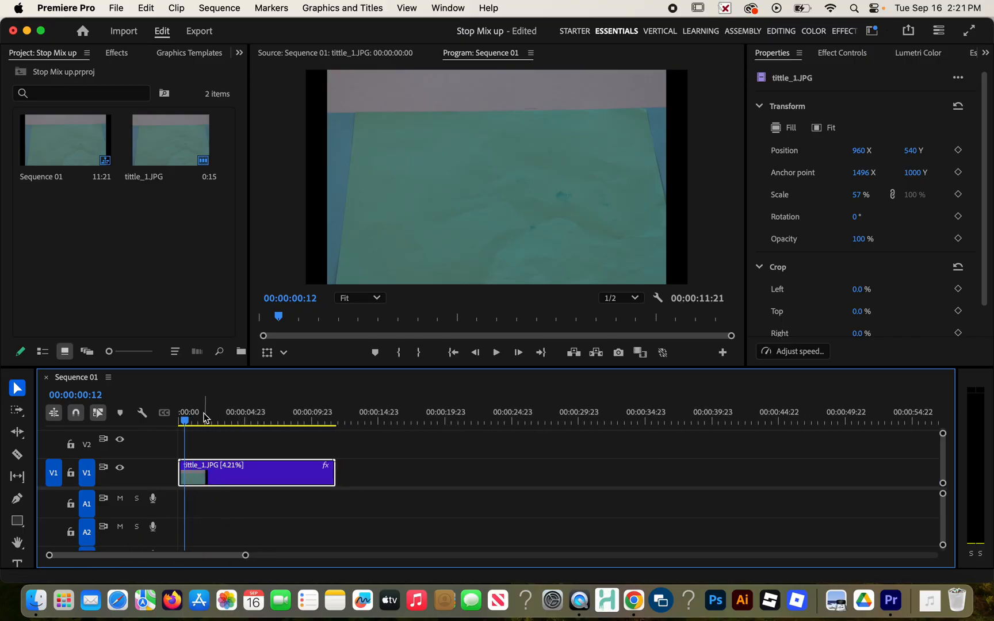
drag(182, 421, 136, 422)
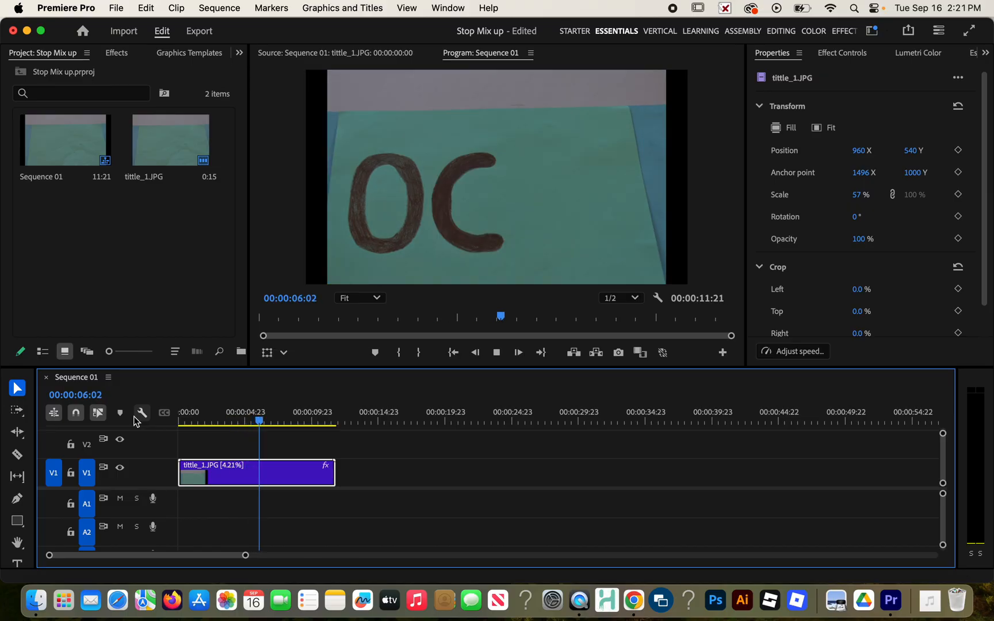
Step: Shorten the title clip's duration to 00:00:06:21 and play it from the start, stopping near its end
right_click(234, 471)
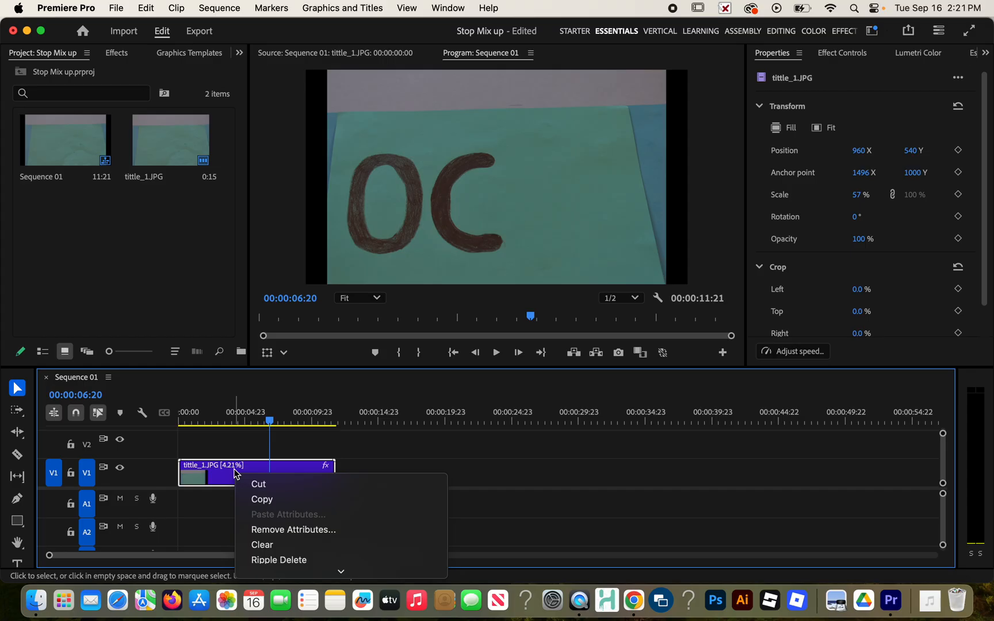
mouse_move(330, 575)
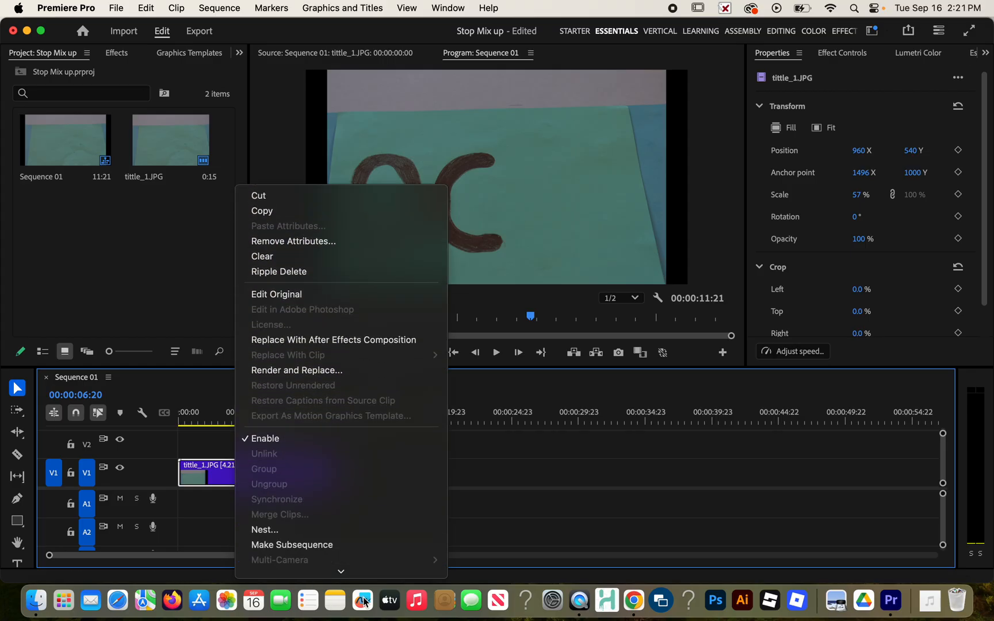
scroll(345, 368, down, 3)
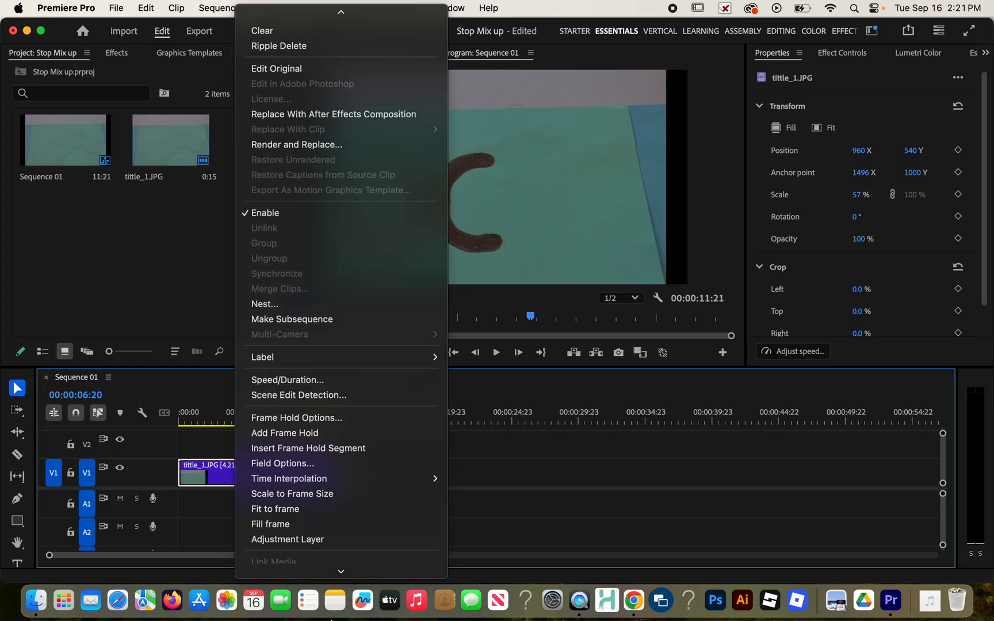
click(315, 333)
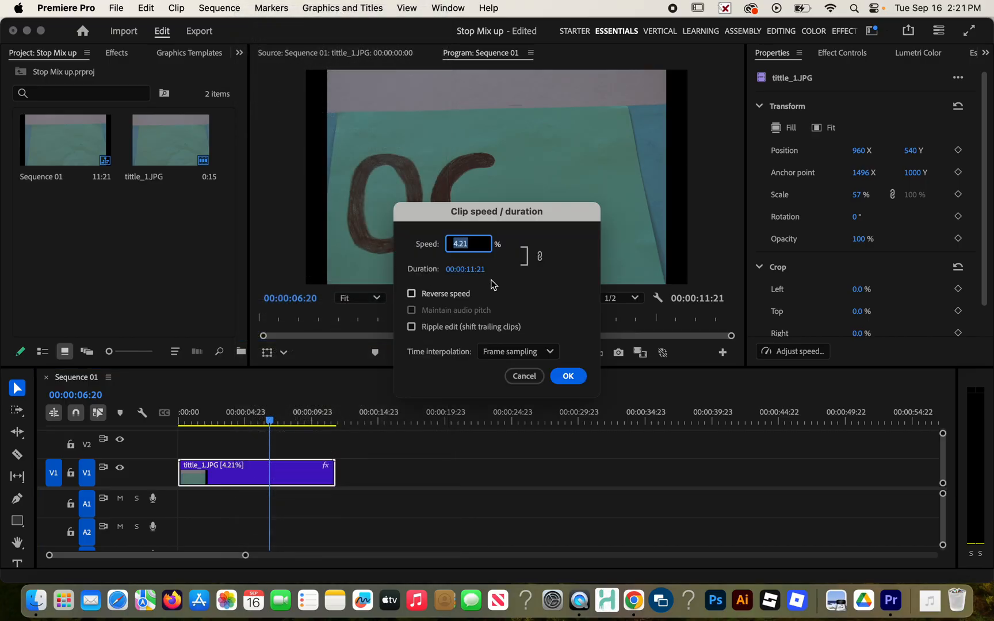
drag(478, 275, 391, 272)
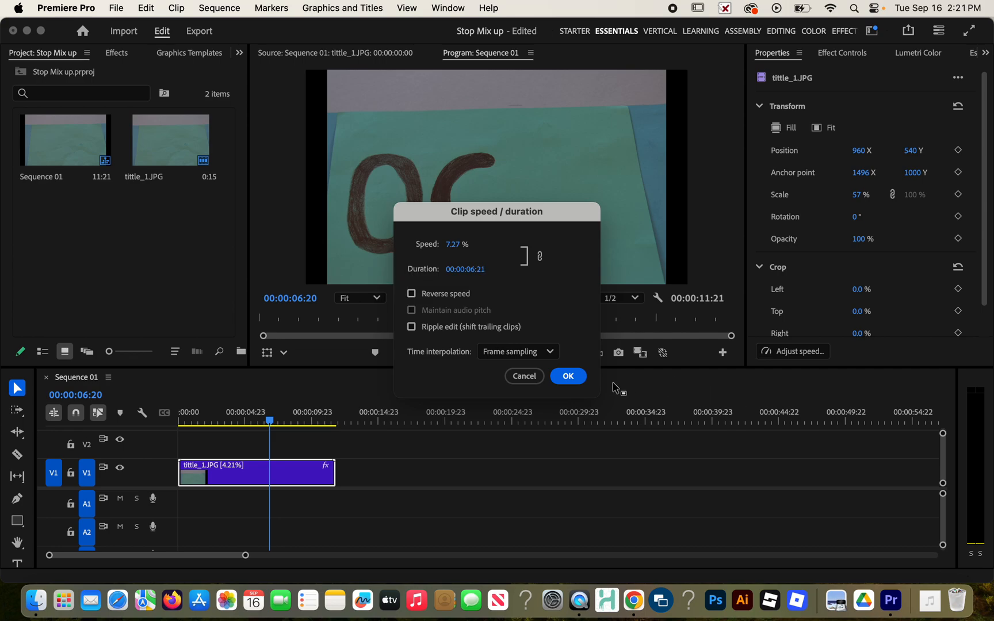
click(571, 375)
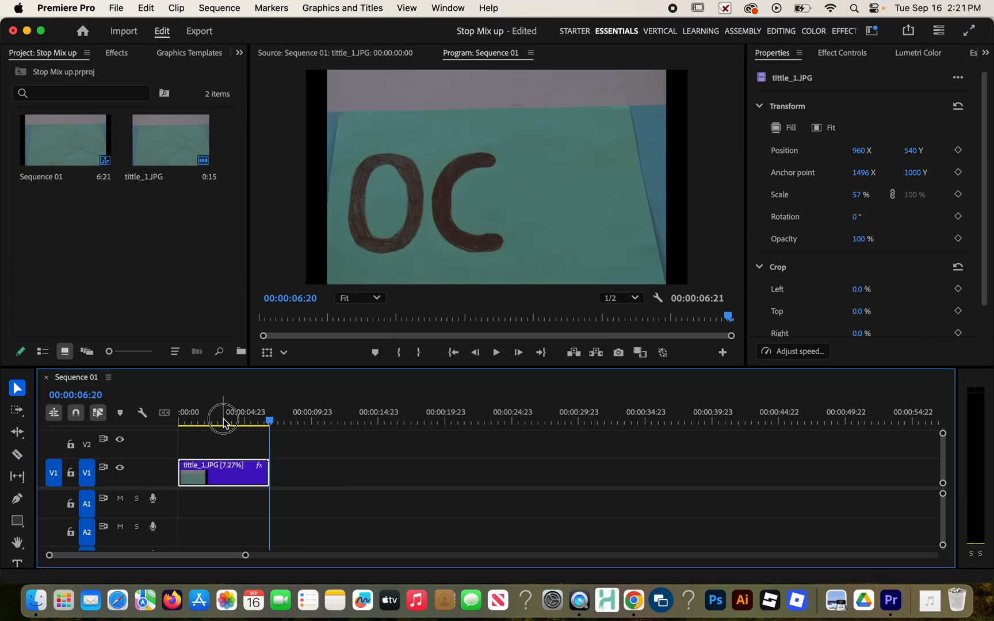
drag(224, 422, 161, 422)
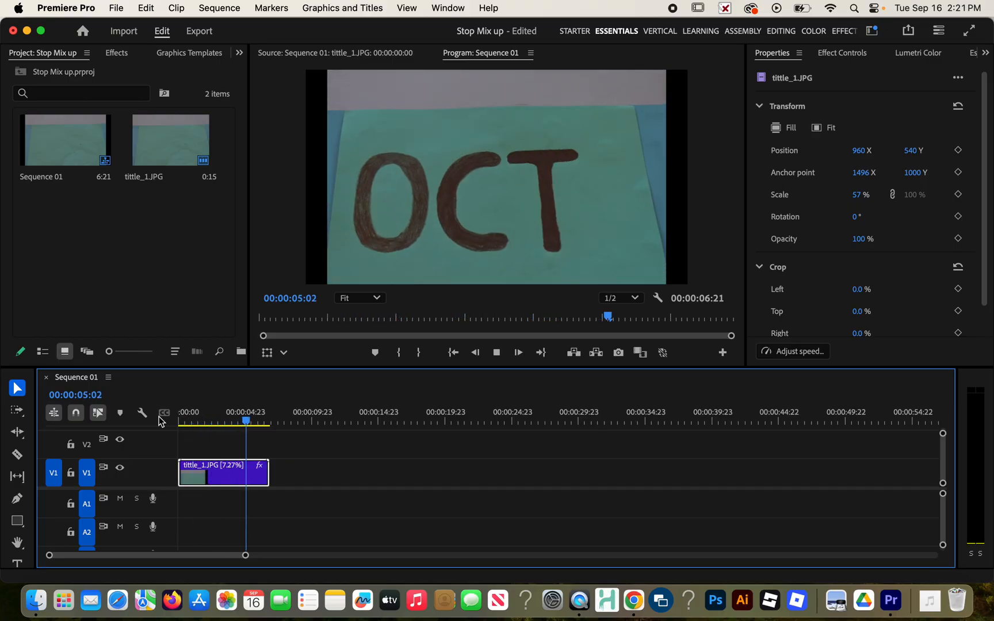
key(space)
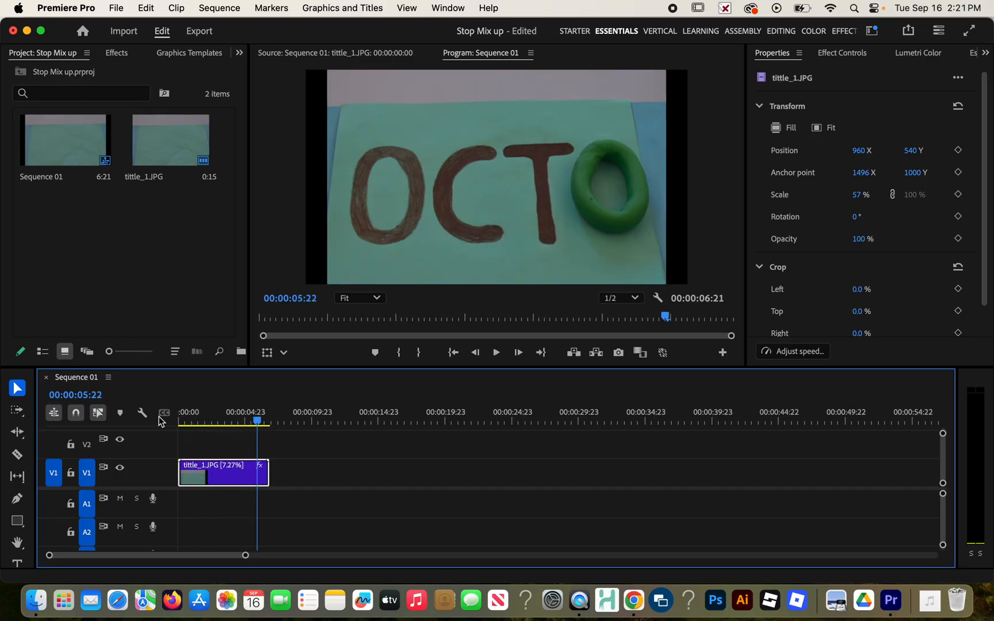
Step: Shorten the title clip's duration on track V1 to 00:00:05:01
right_click(225, 482)
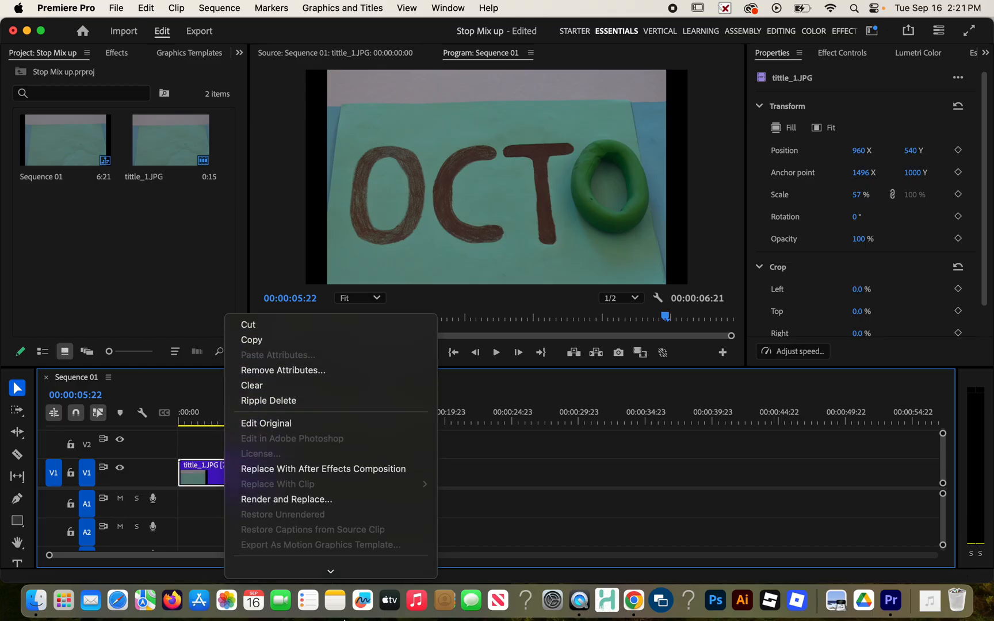
scroll(315, 401, down, 10)
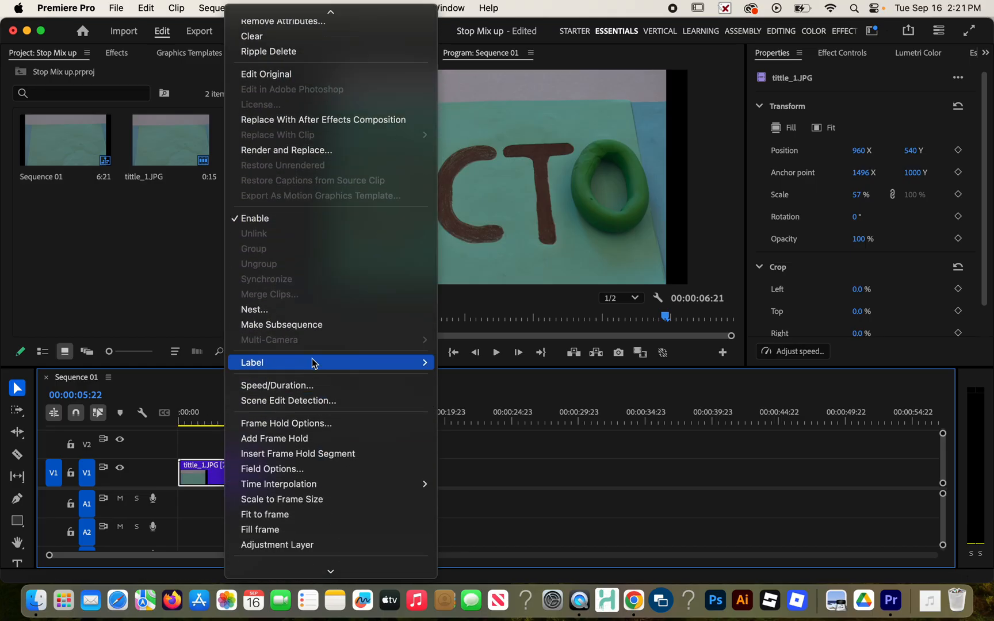
click(311, 390)
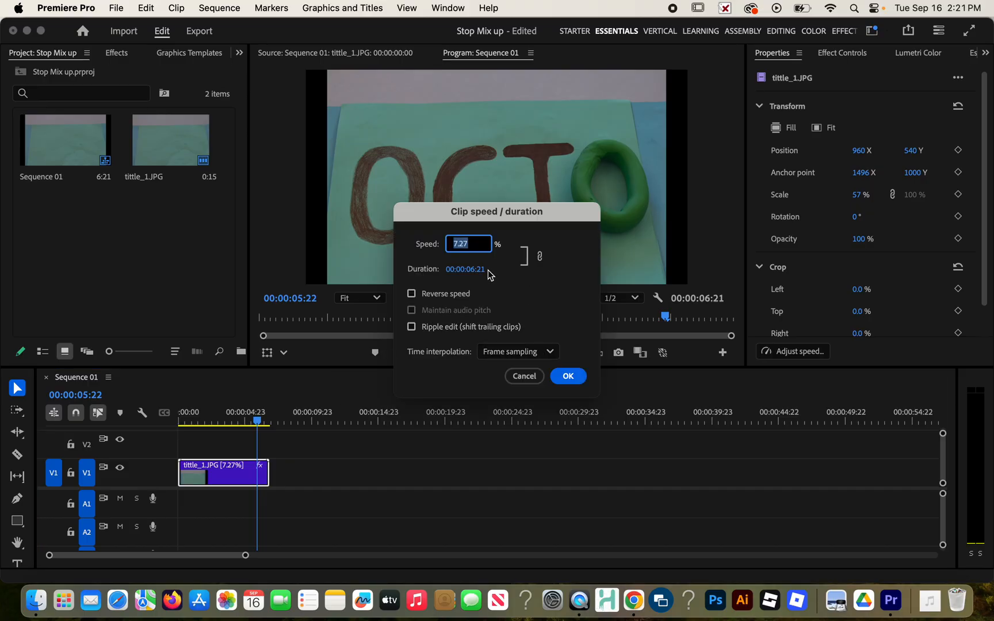
drag(478, 276, 456, 272)
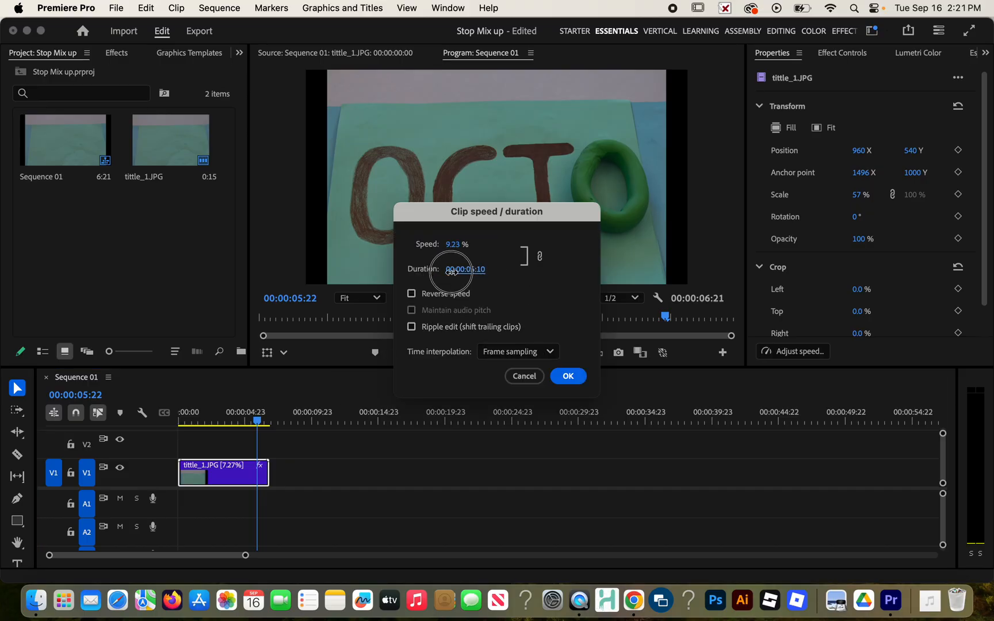
drag(447, 271, 449, 271)
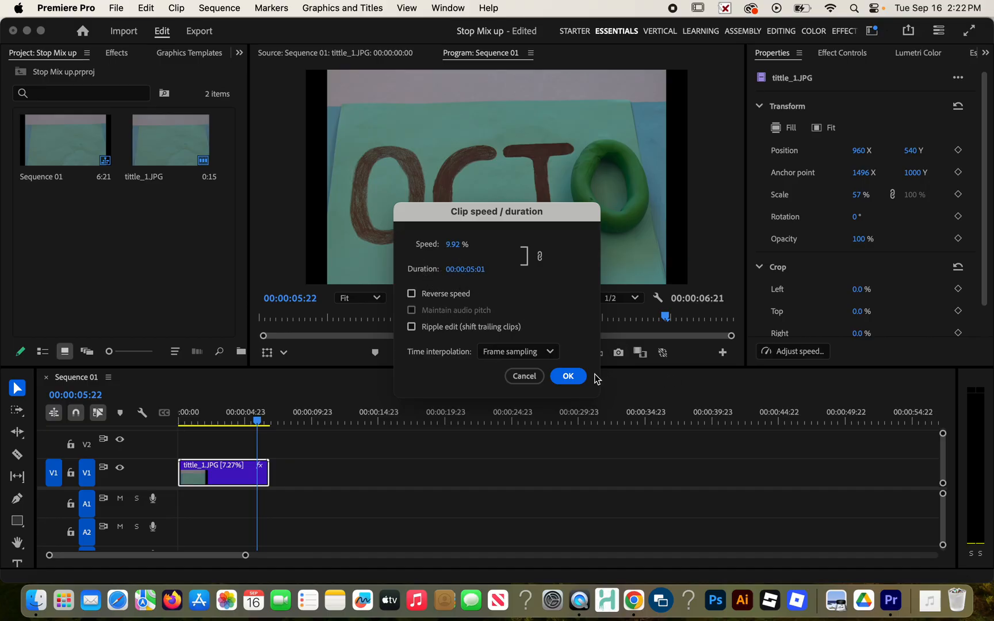
click(568, 376)
Step: Play the shortened title clip from the sequence start, stop partway through, and save the project
drag(222, 420, 122, 418)
key(space)
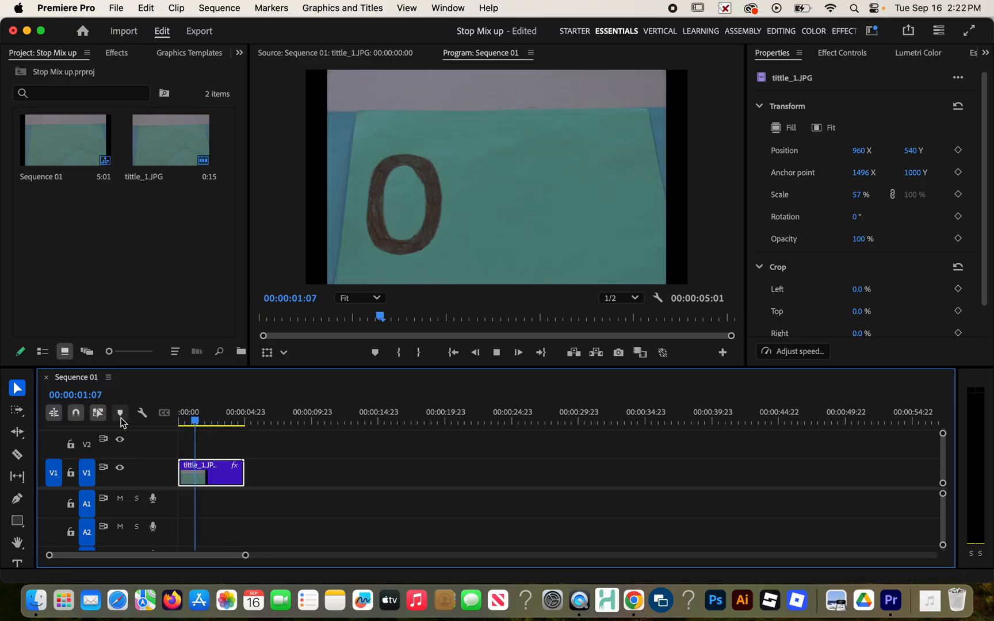
key(space)
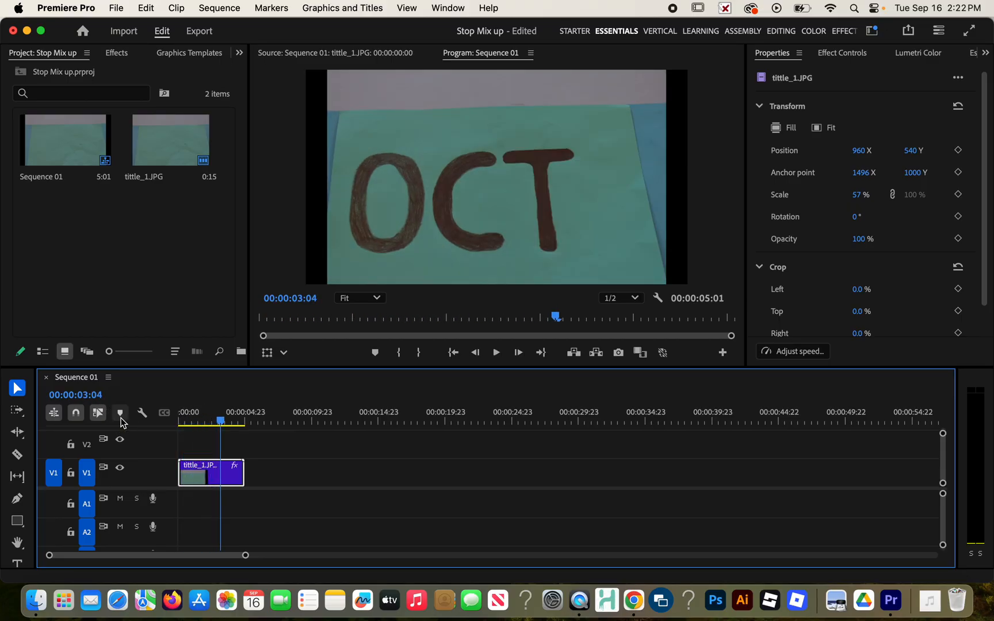
click(118, 8)
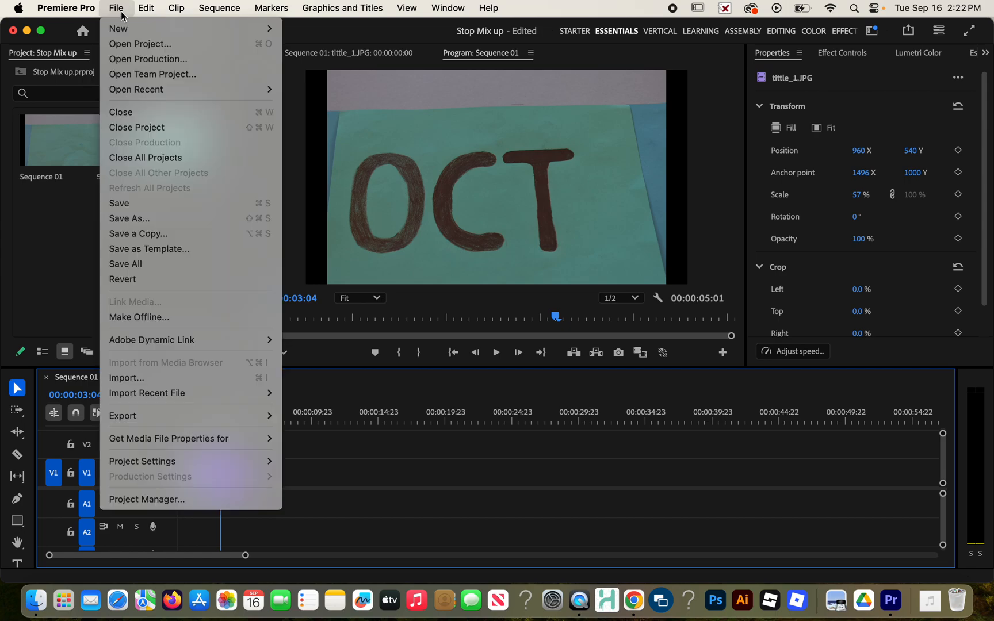
click(162, 204)
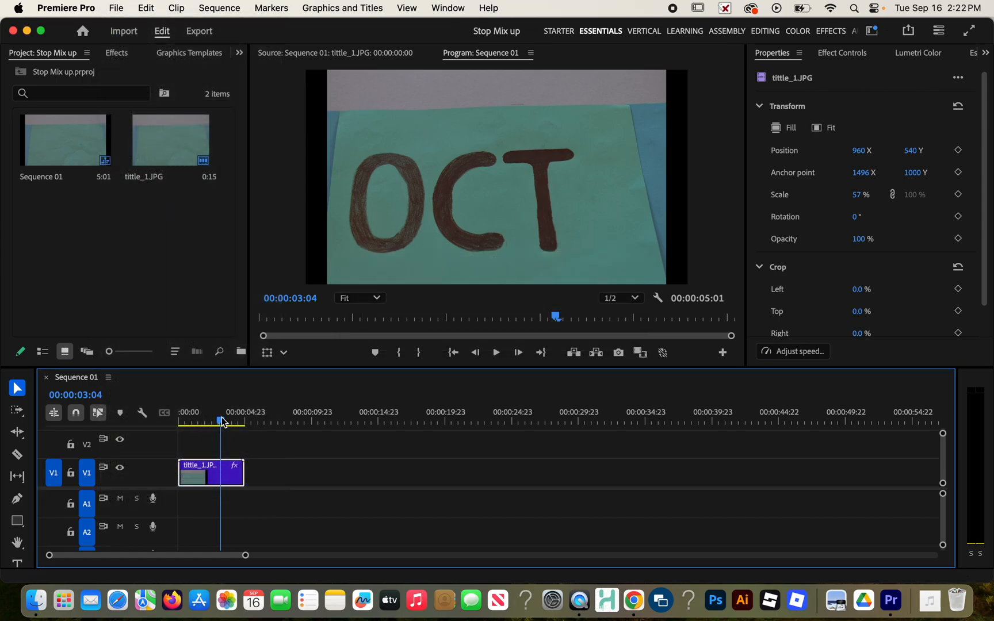
Step: Move the playhead to the title clip's end and import the image sequence starting with scene_1.JPG from the Scene folder
drag(223, 421, 245, 420)
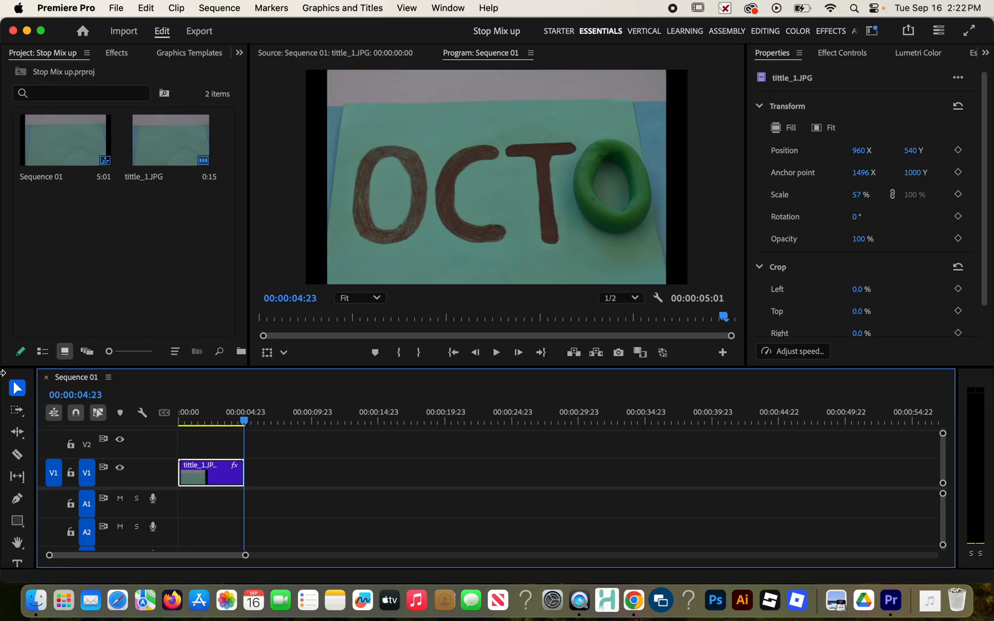
click(110, 10)
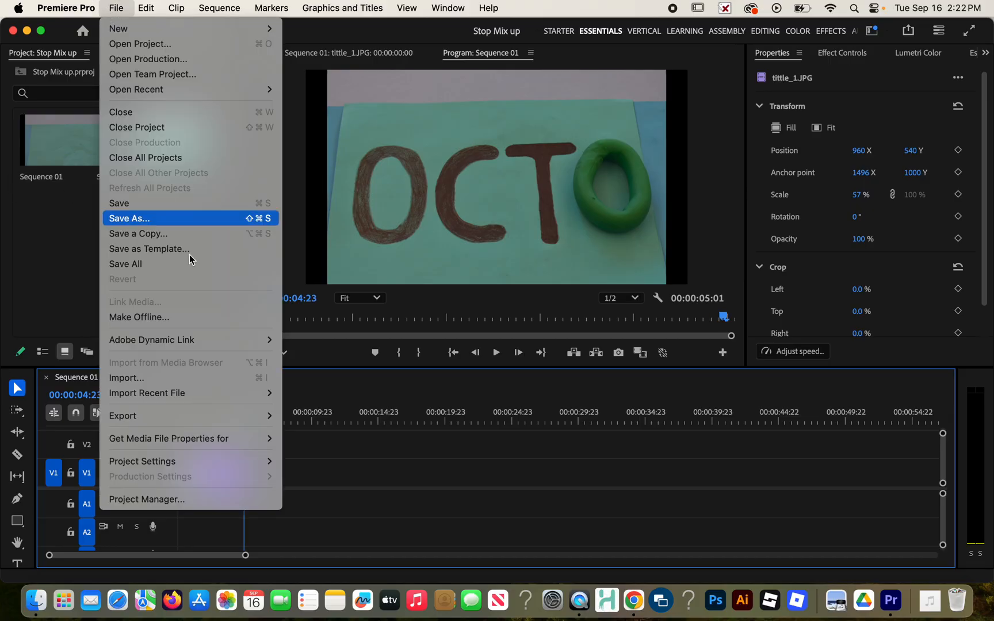
click(191, 380)
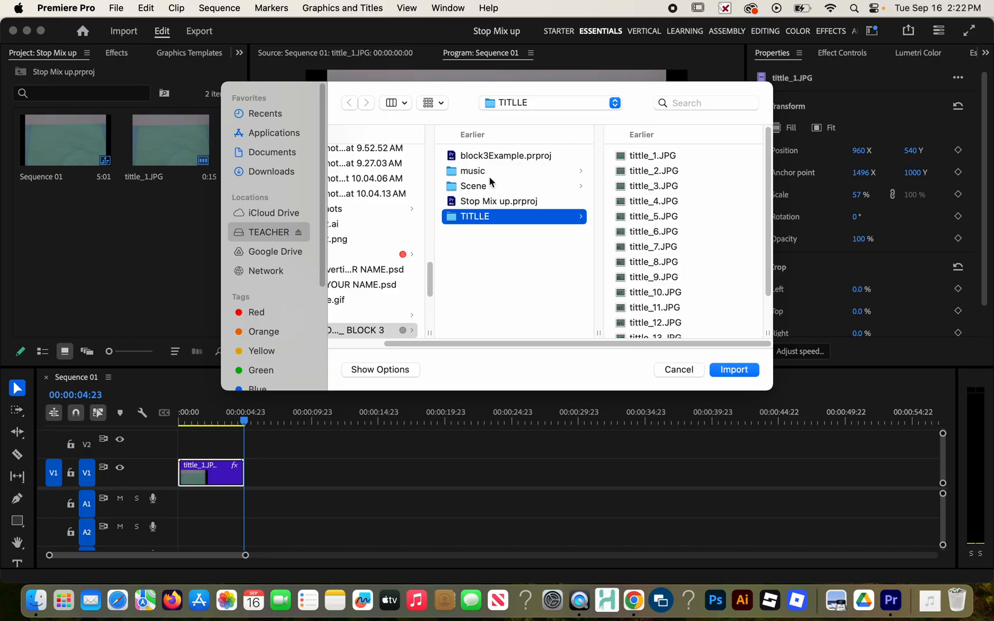
click(490, 187)
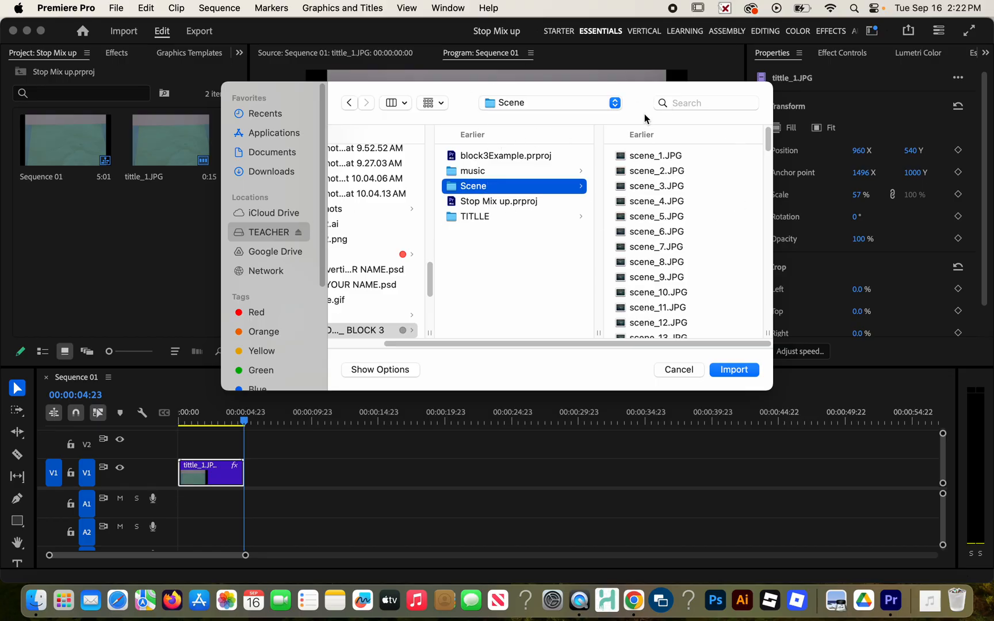
click(644, 157)
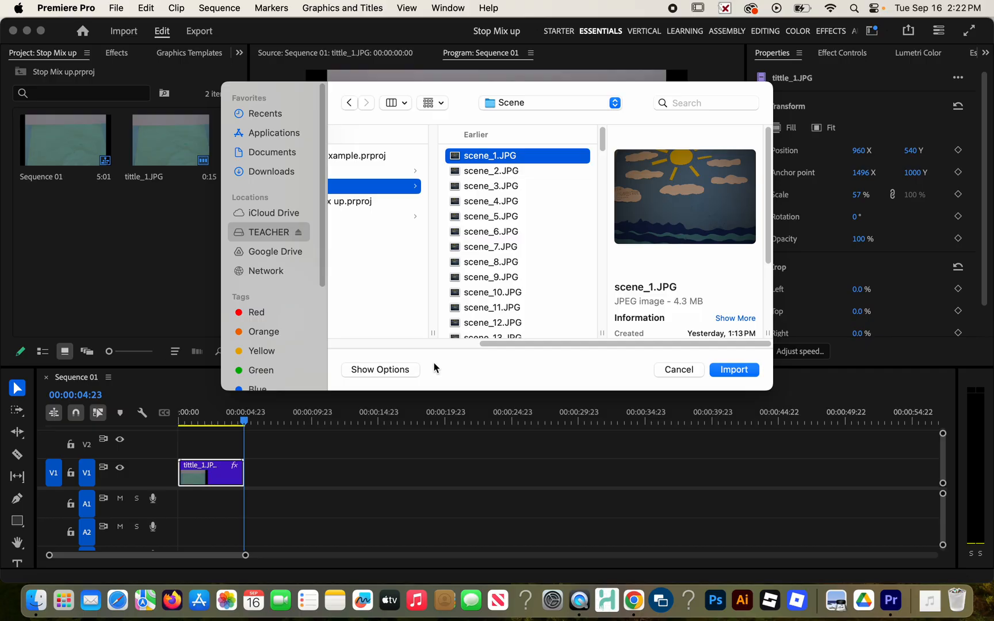
click(395, 370)
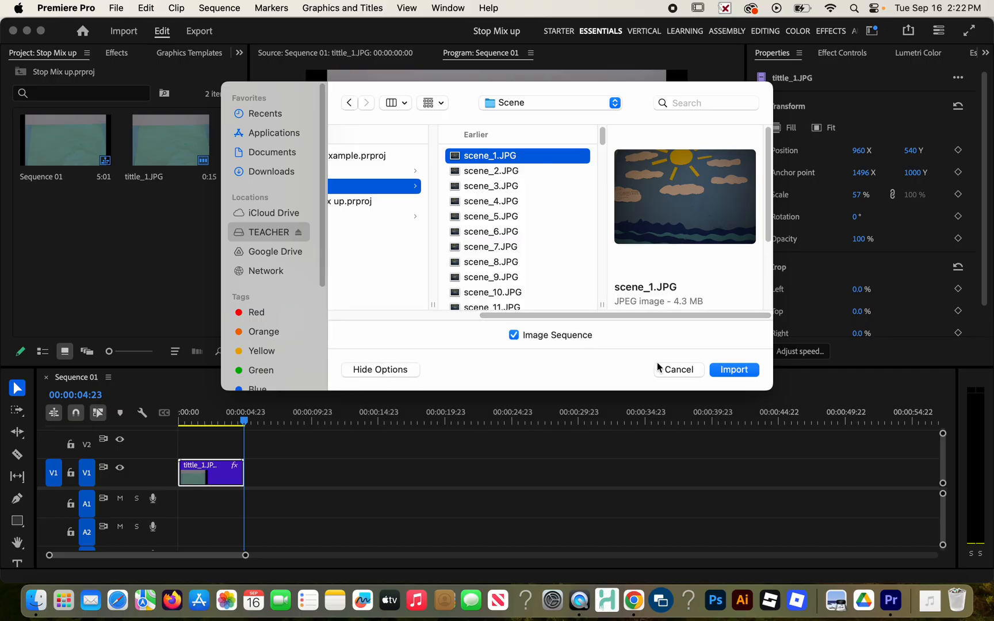
click(733, 370)
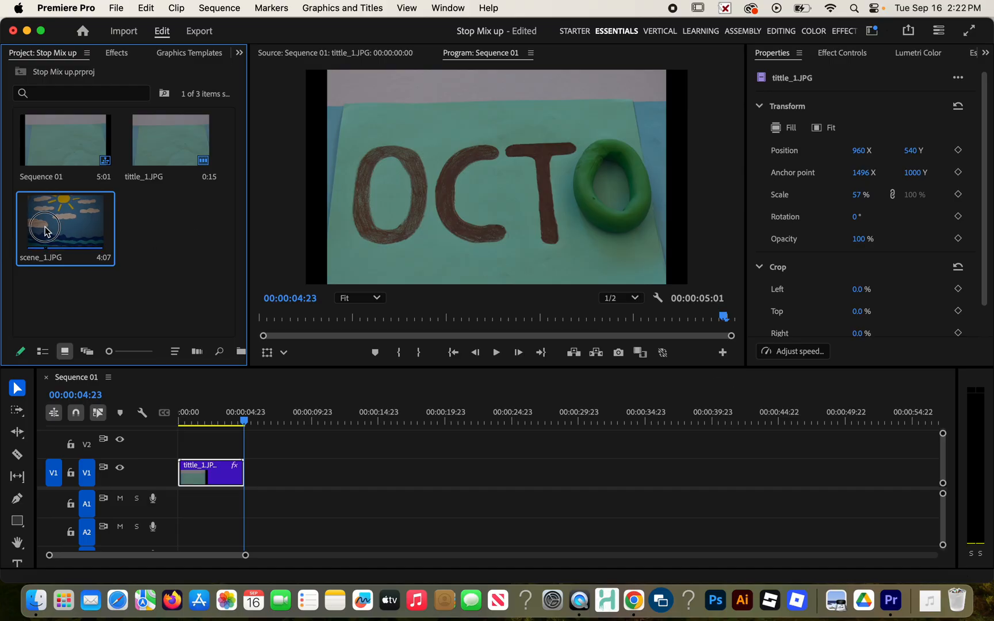
Step: Place the scene_1.JPG sequence on track V2 directly after the title clip and play from 00:00:04:07 to the end
drag(45, 227, 253, 448)
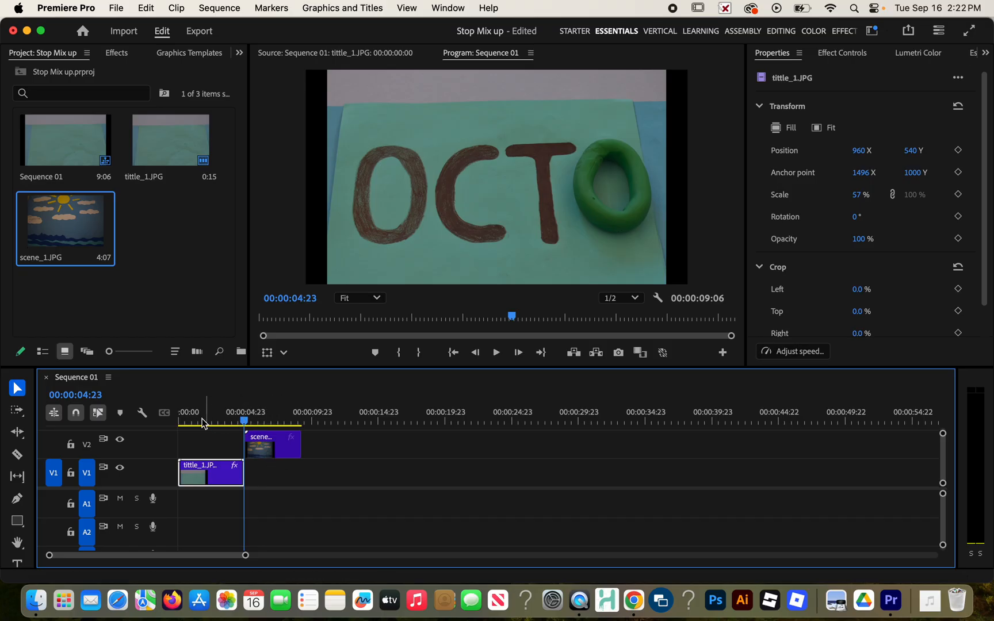
drag(202, 422, 236, 404)
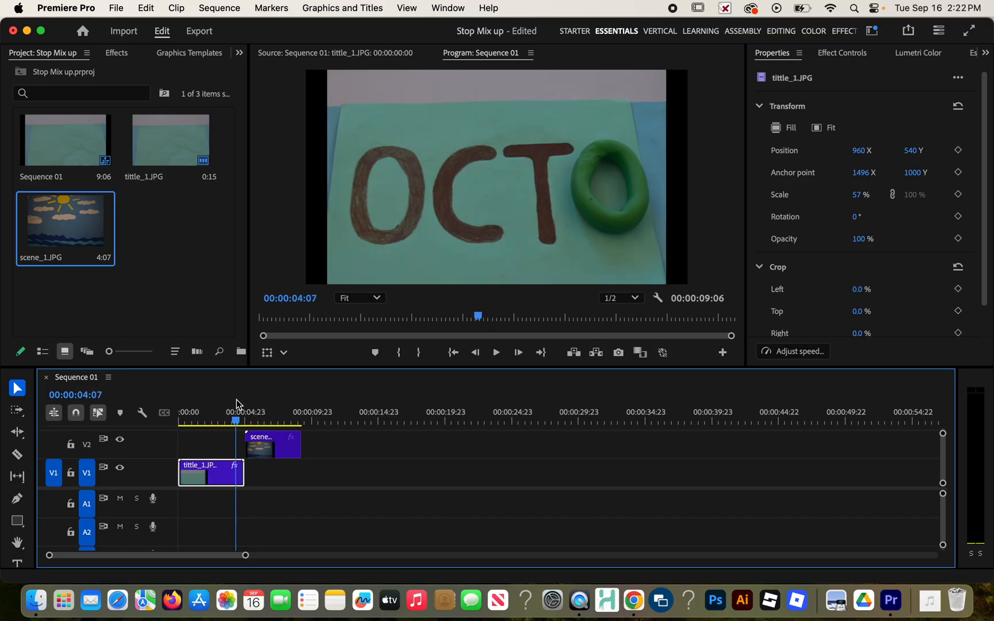
key(space)
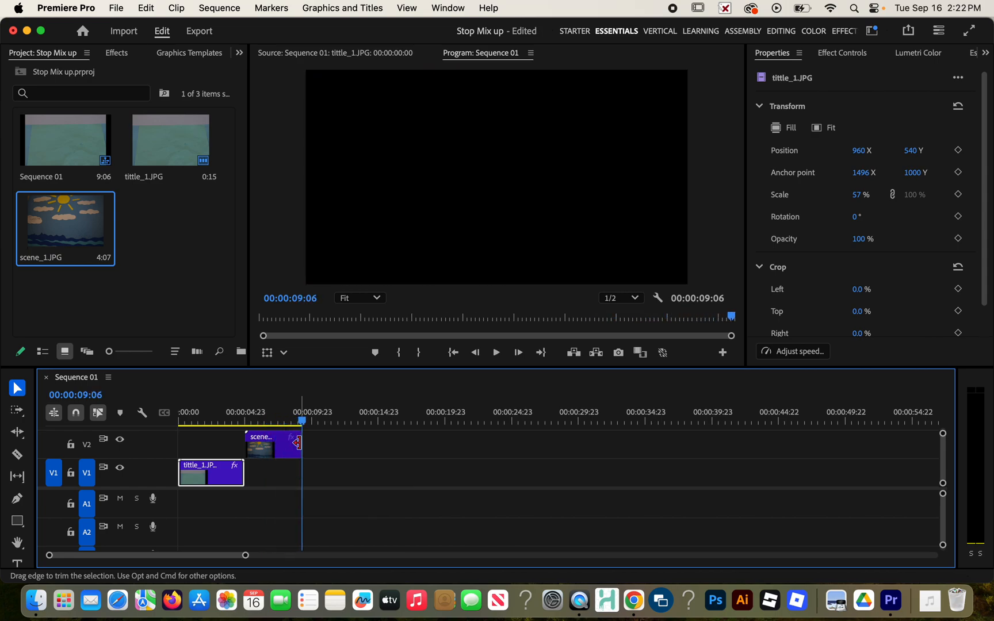
Step: Slow the scene clip on track V2 to 44.89 % speed and play the sequence from its start
click(278, 453)
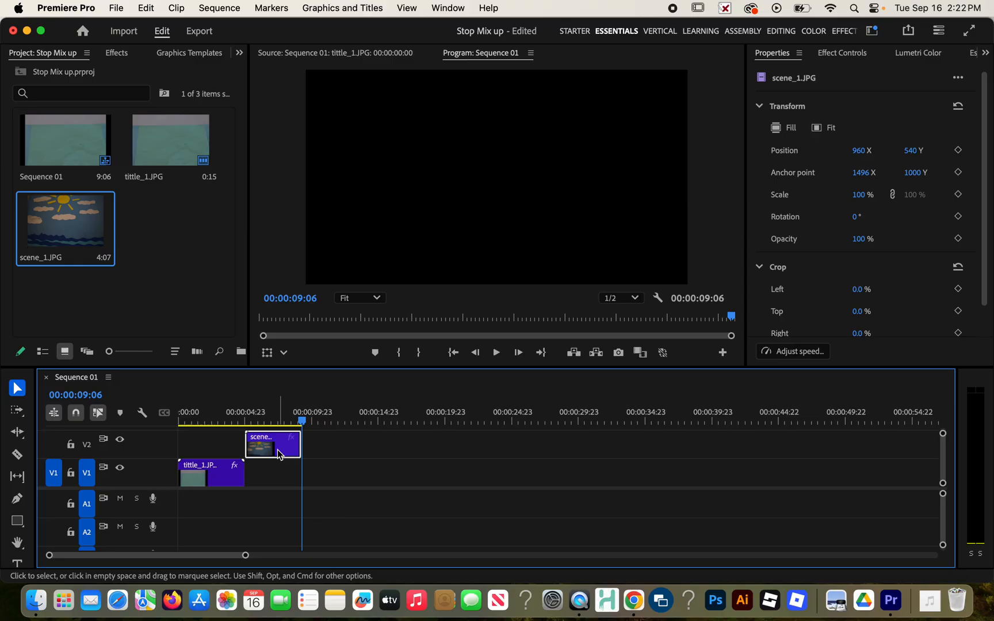
right_click(278, 454)
mouse_move(399, 579)
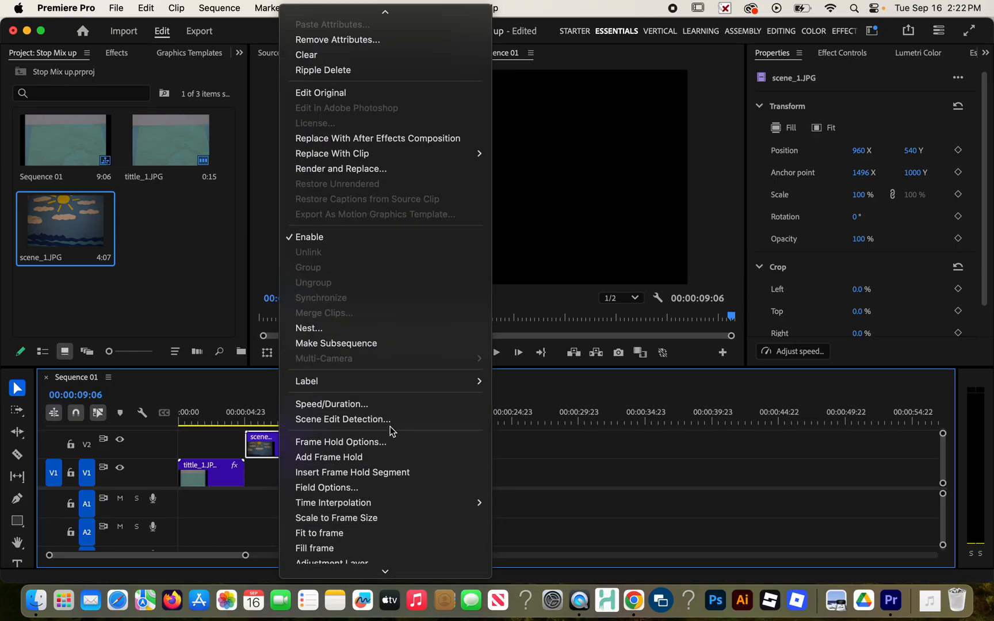
click(332, 404)
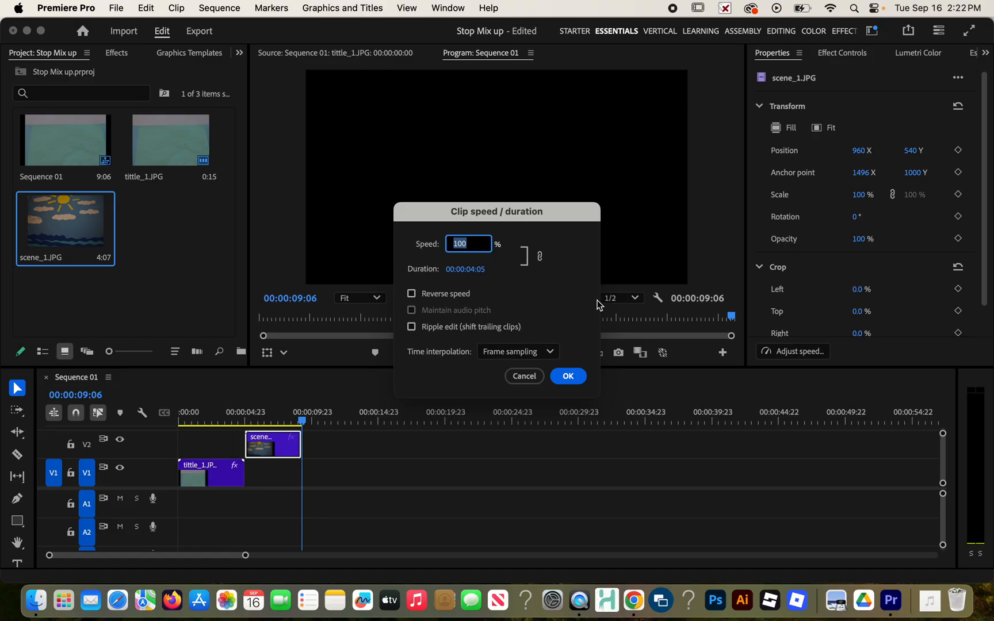
drag(479, 275, 574, 280)
click(568, 377)
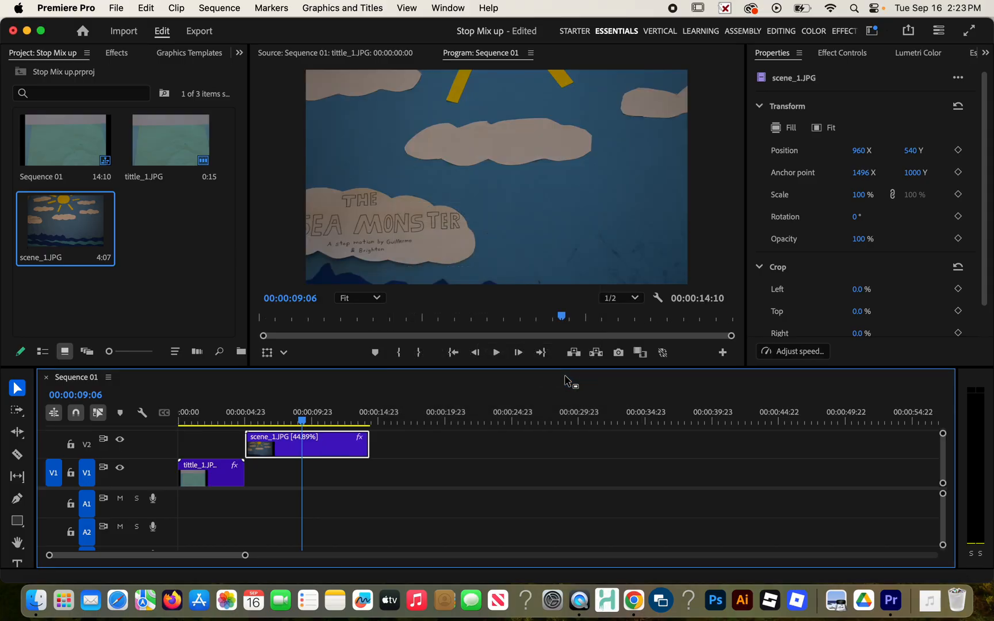
drag(246, 409, 135, 413)
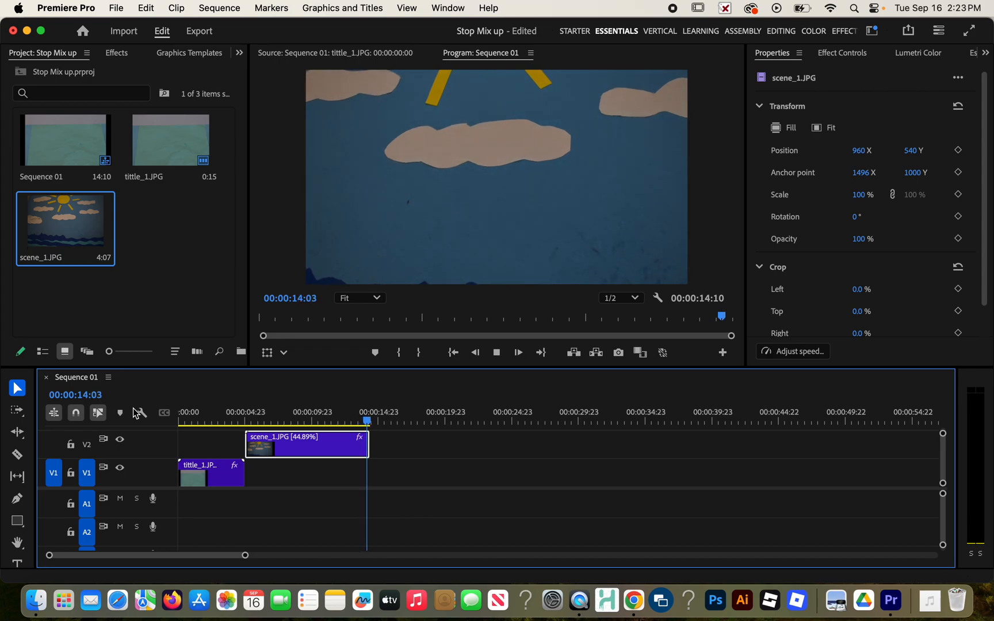
Step: Save the project and import the whispers-of-september MP3 from the music folder
key(cmd+s)
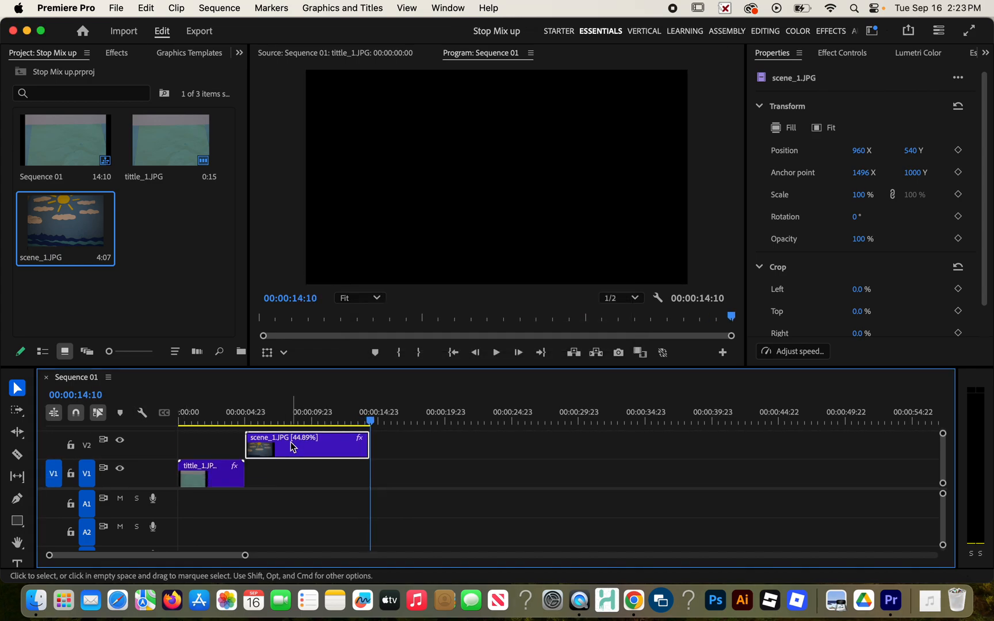
drag(286, 413, 151, 410)
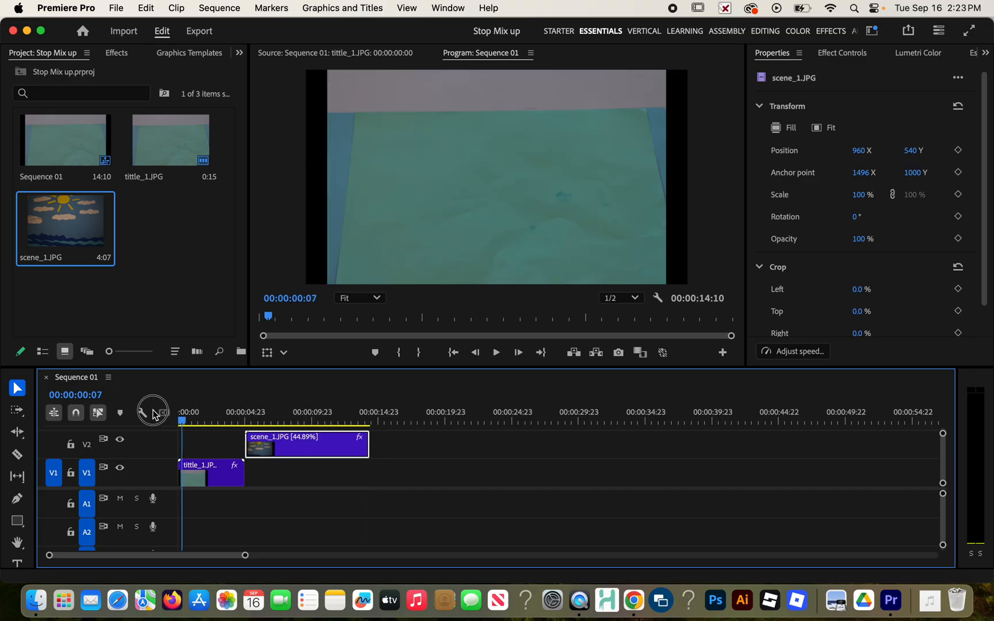
click(117, 8)
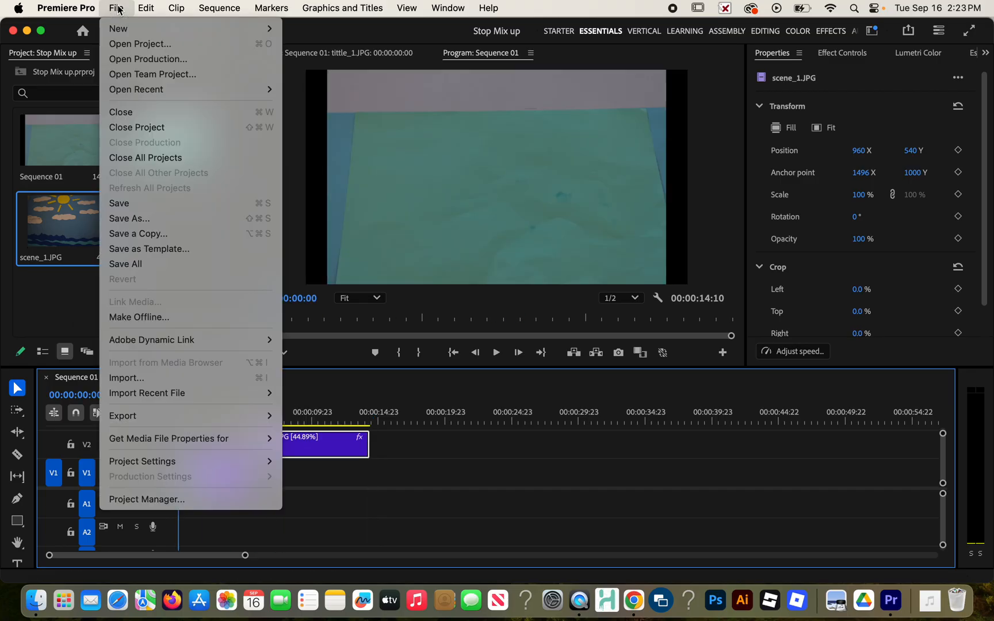
click(153, 376)
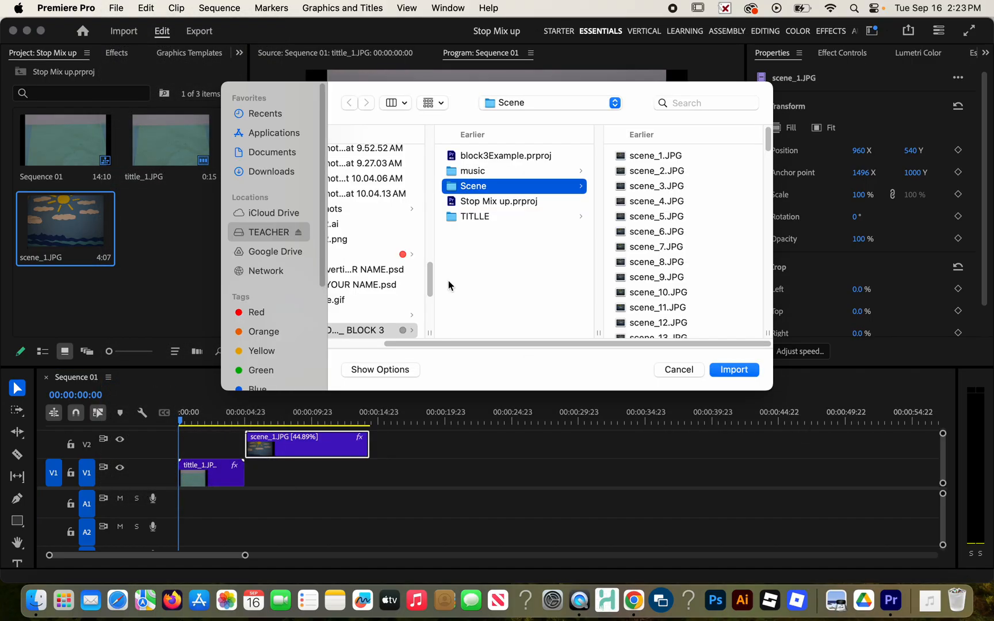
click(475, 170)
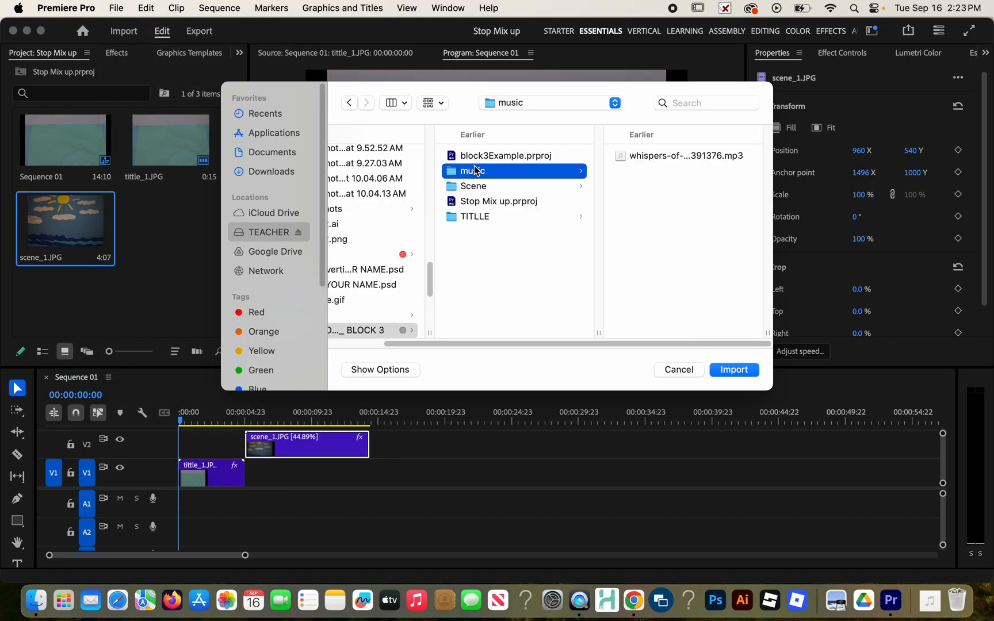
click(661, 156)
click(748, 371)
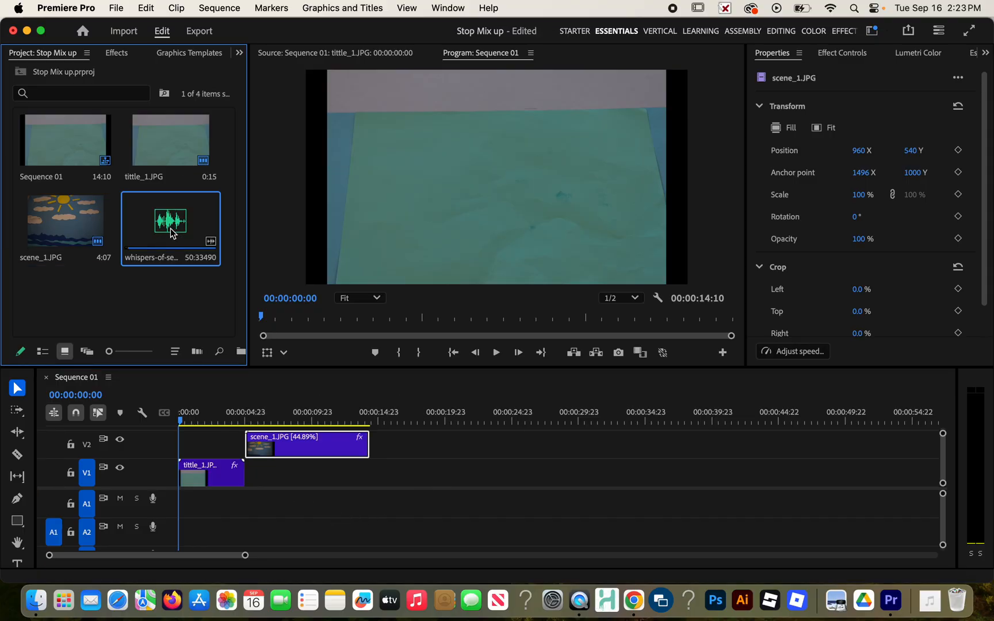
Step: Place the whispers-of-september music on track A1 aligned with the sequence start and play the opening seconds
drag(173, 233, 322, 499)
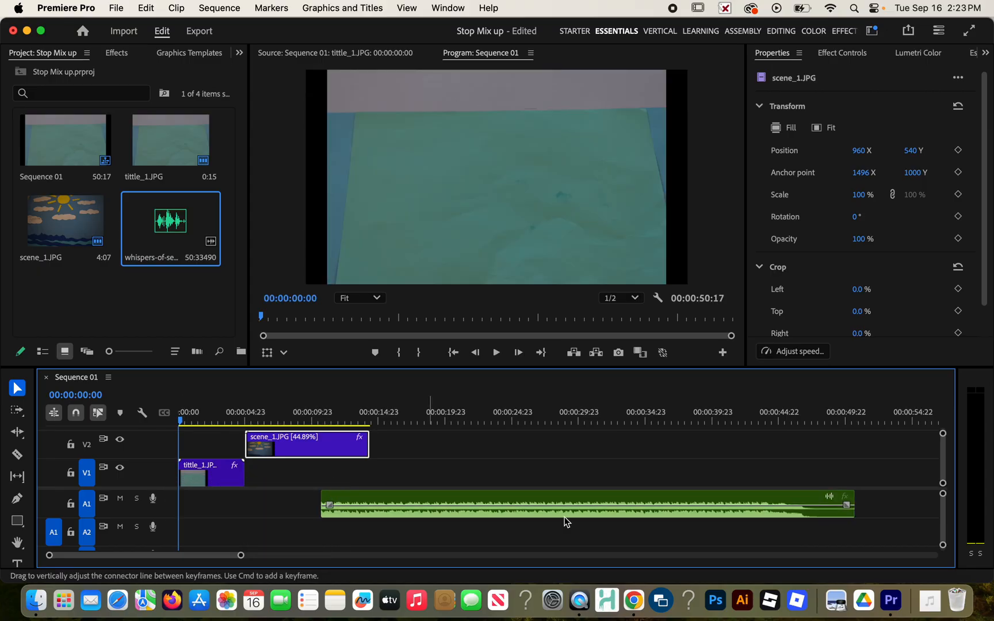
drag(687, 509, 521, 501)
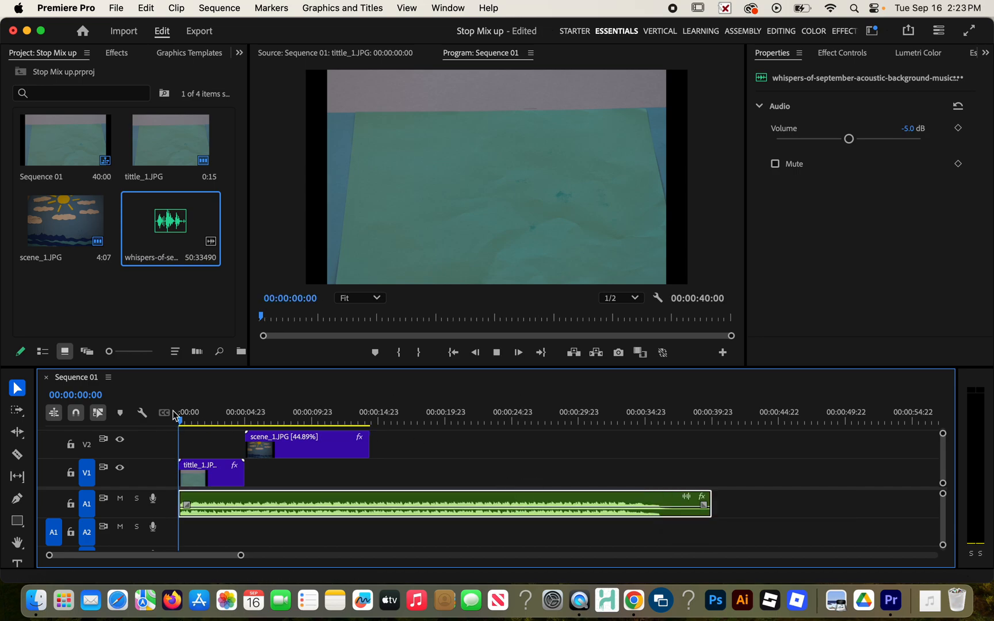
key(space)
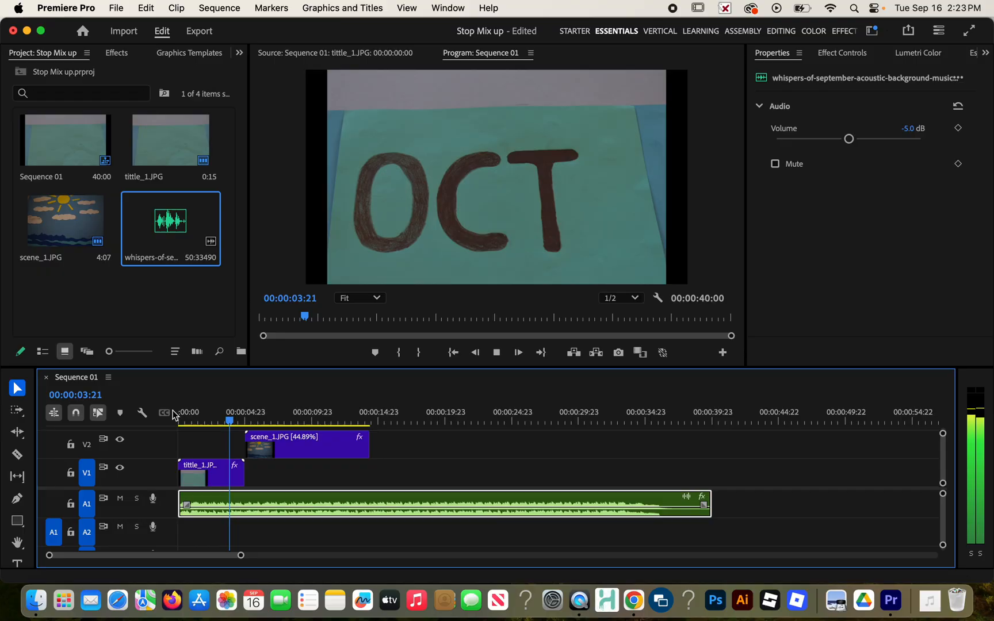
key(space)
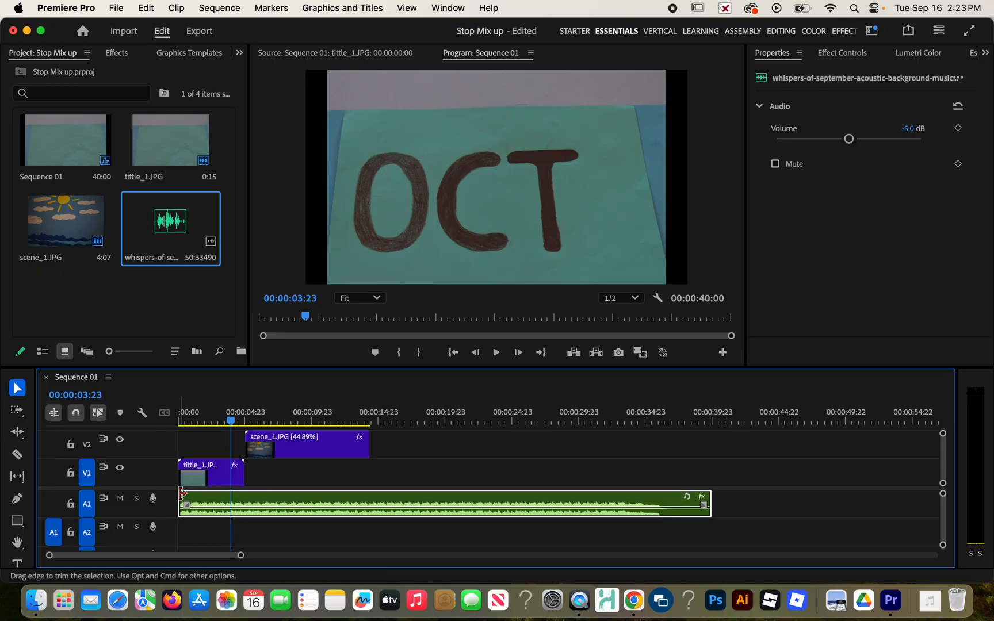
Step: Trim the start of the music clip on A1 to about 18:21 long, move it to the sequence start and play the sequence
drag(181, 493, 461, 499)
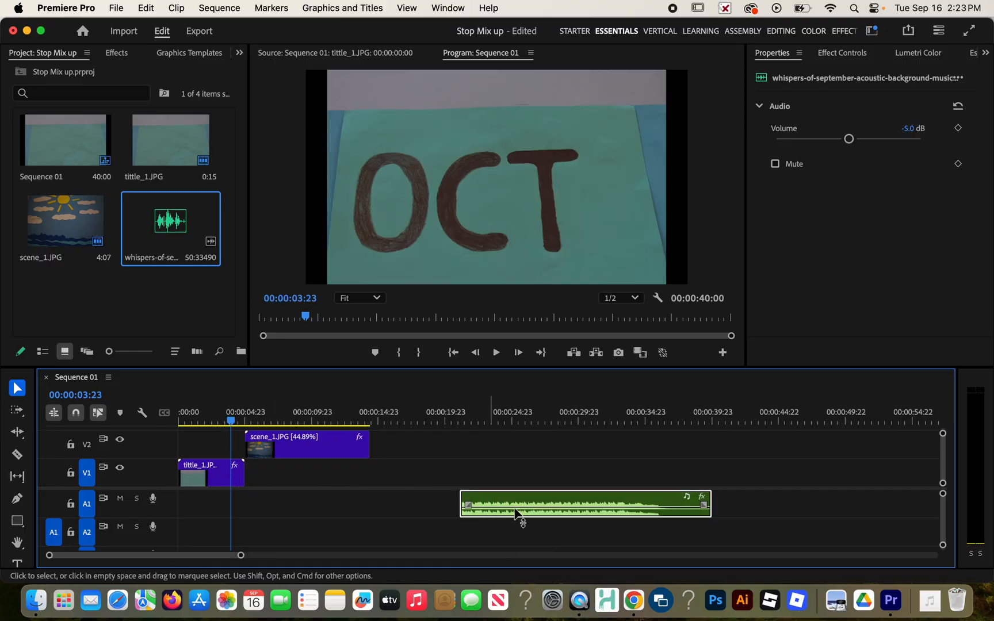
drag(558, 500, 272, 498)
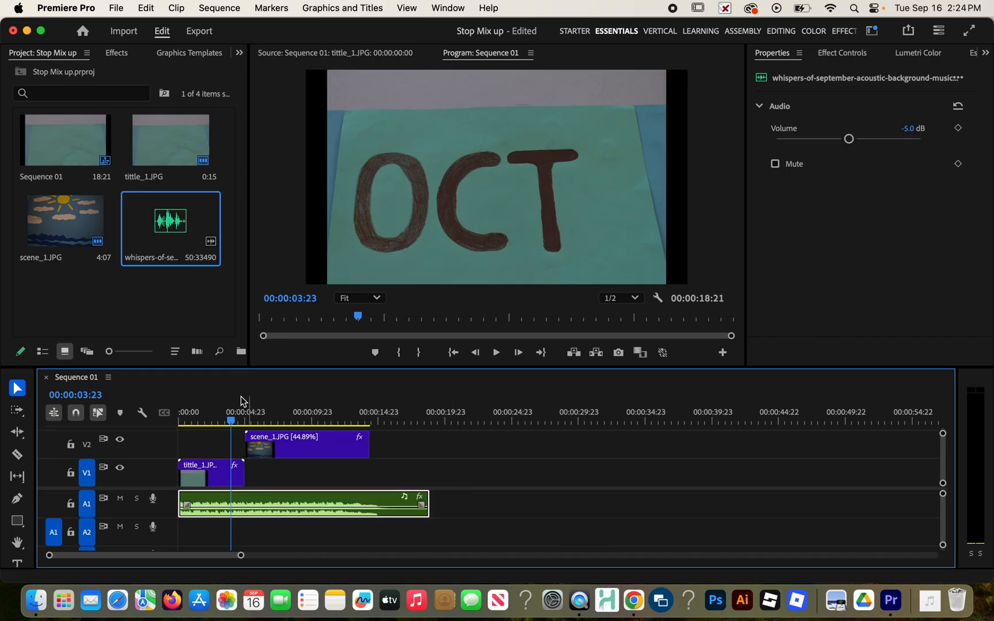
drag(234, 418, 163, 422)
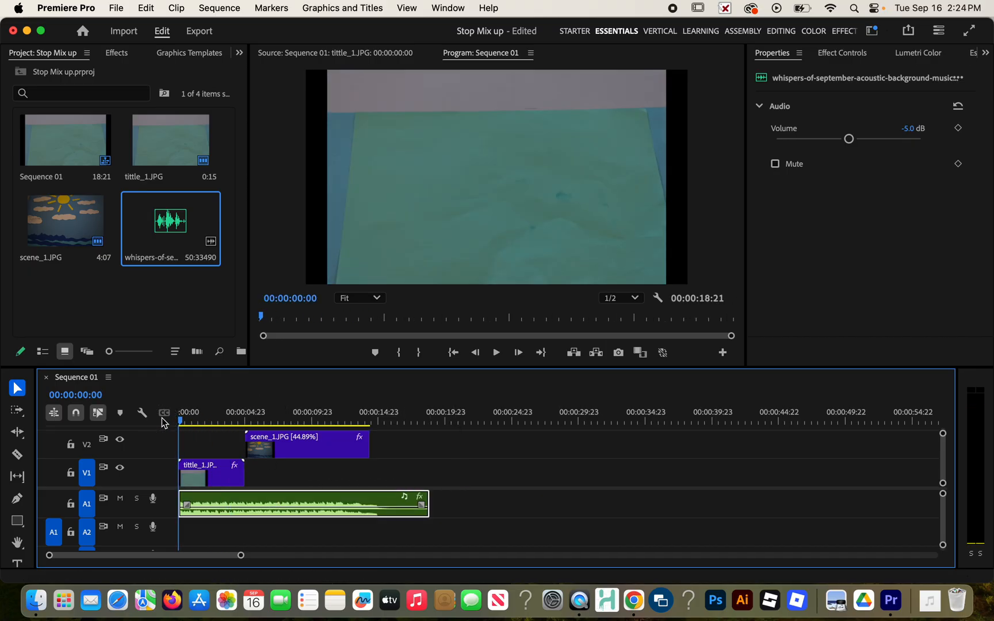
key(space)
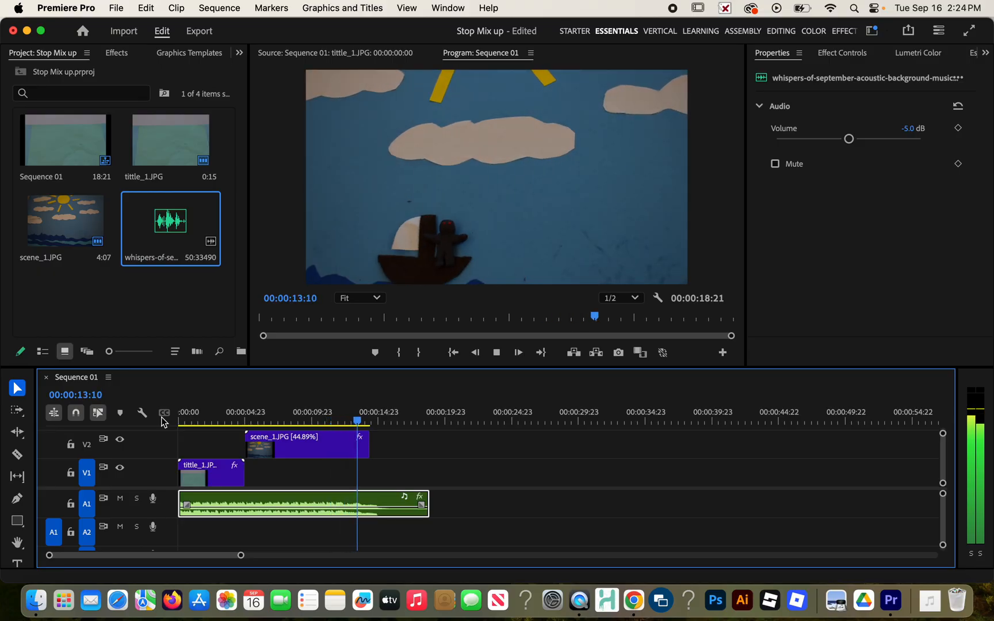
key(space)
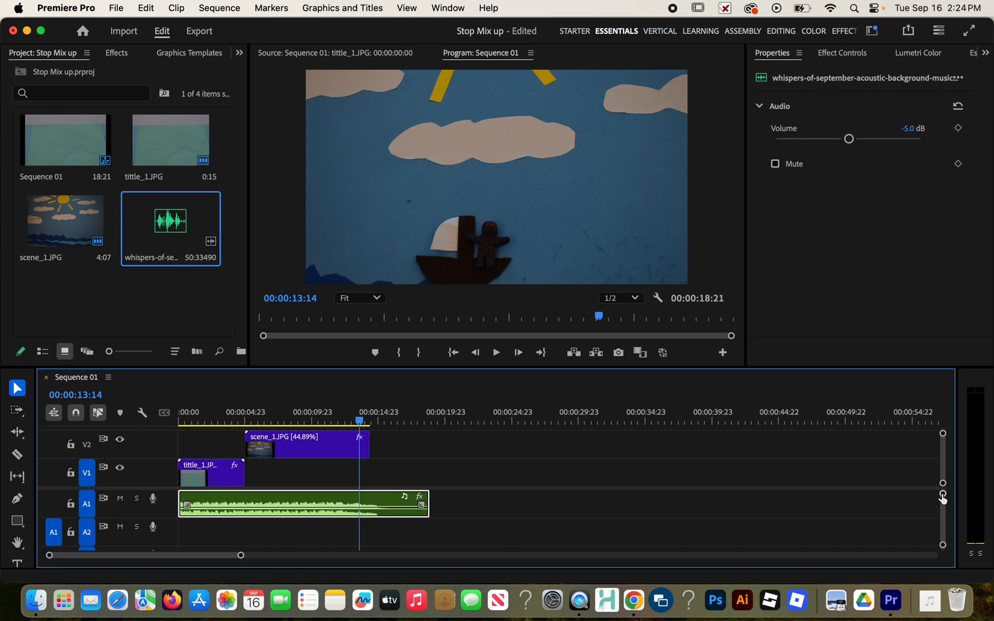
Step: Enlarge audio track A1 and raise the music clip's volume to -3.0 dB
mouse_move(942, 493)
mouse_down()
mouse_move(941, 502)
mouse_move(940, 481)
mouse_up()
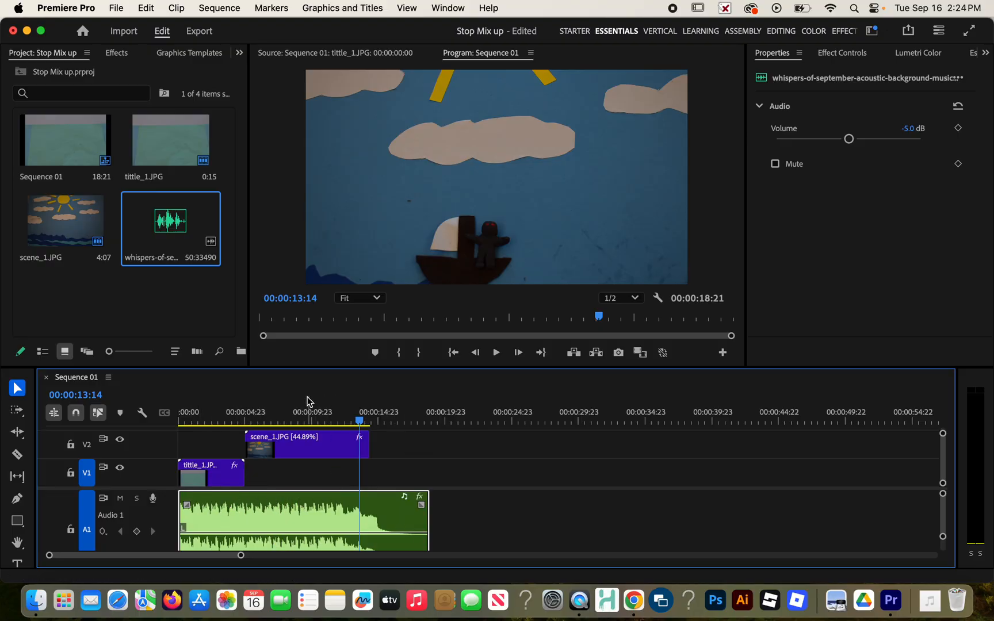
drag(306, 417, 251, 418)
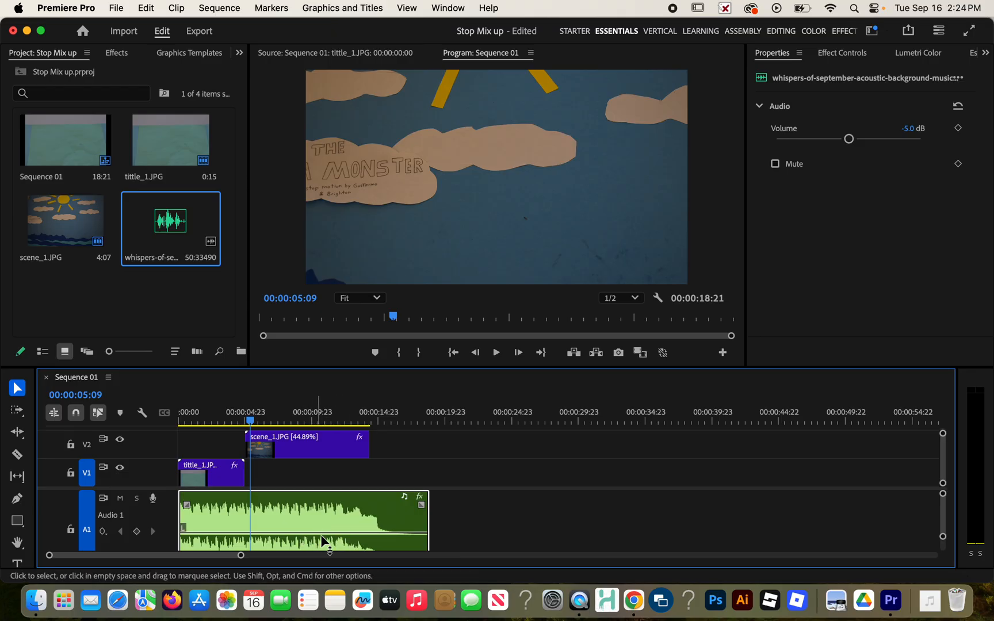
drag(321, 532, 322, 529)
key(space)
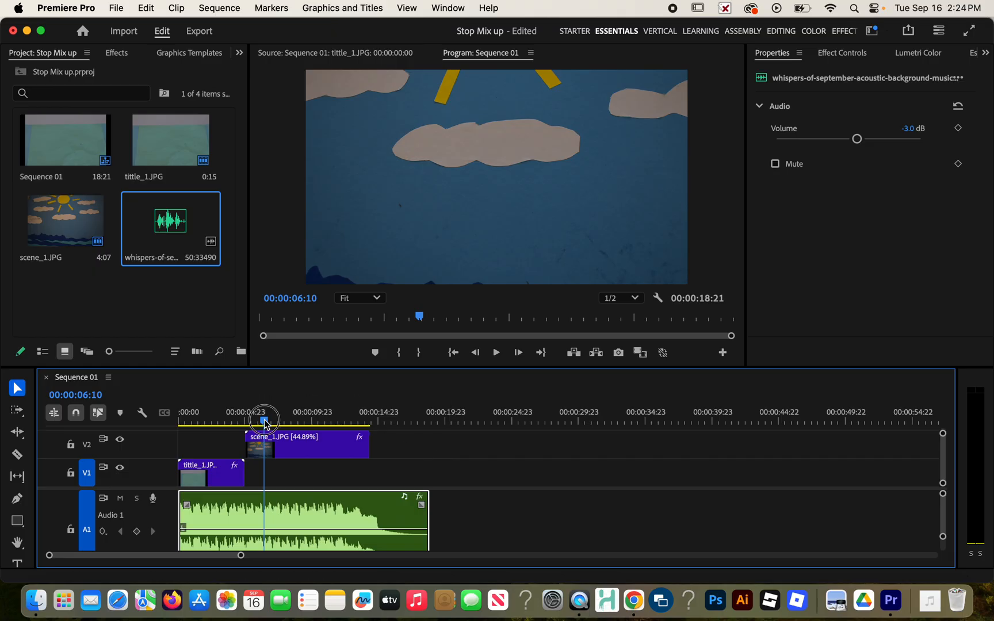
drag(264, 419, 367, 424)
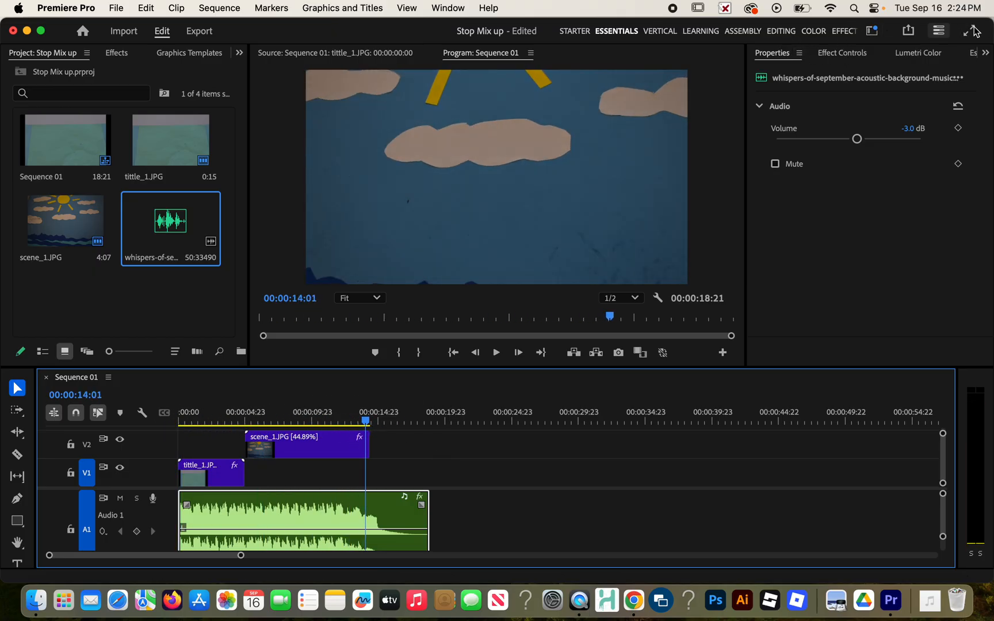
Step: Change the workspace layout to Captions and Graphics
click(653, 34)
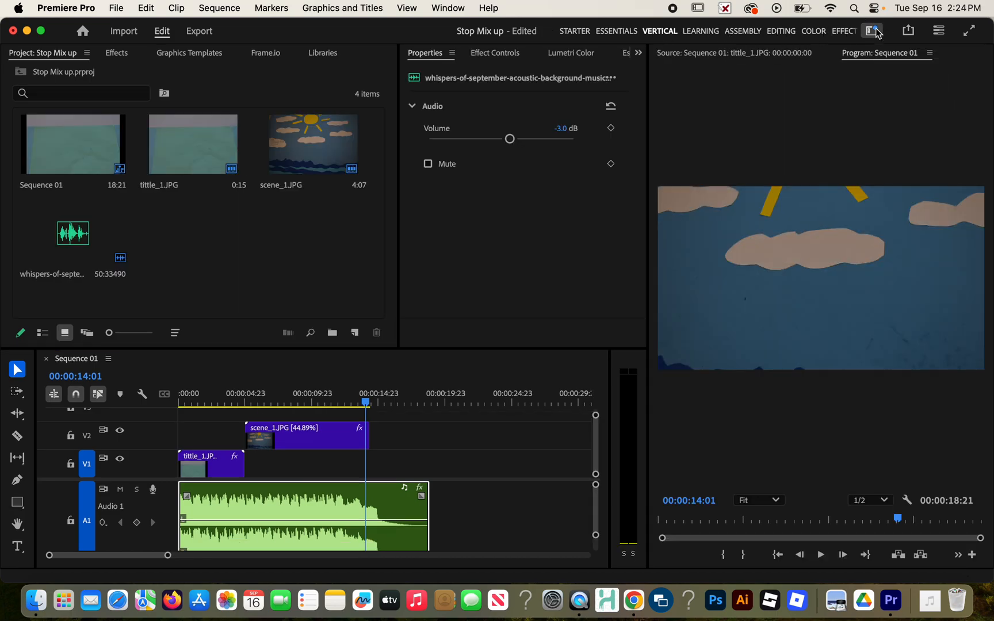
click(872, 31)
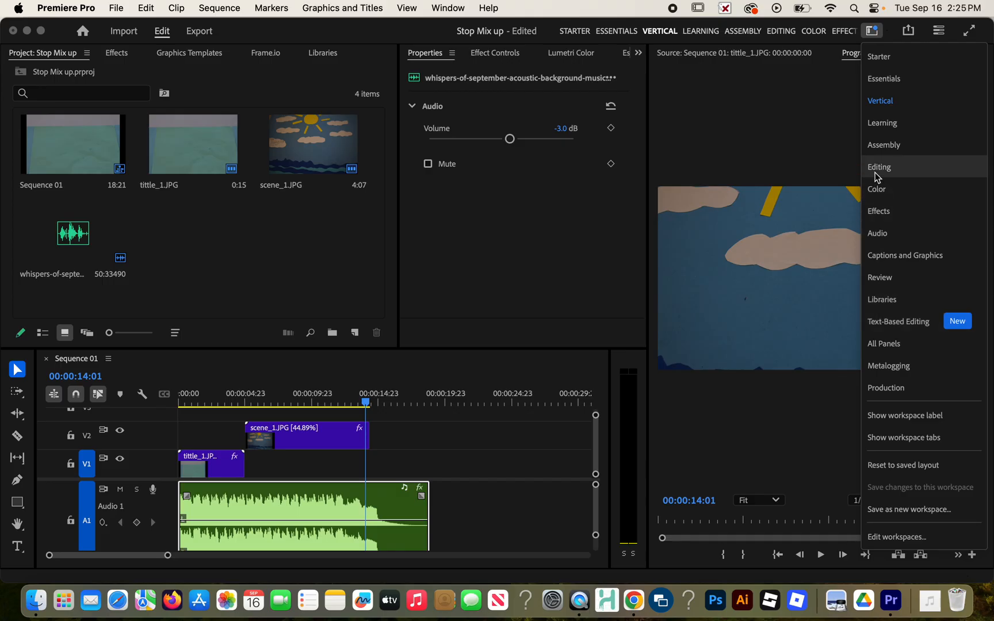
click(904, 254)
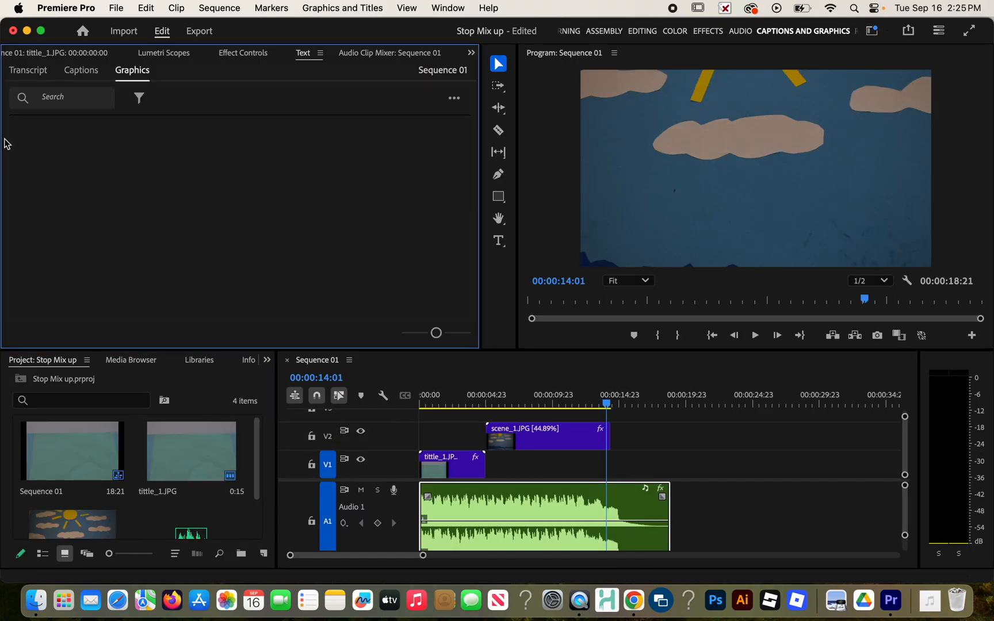
Step: Look through the sequence's transcript, captions and graphics views and the music clip's effect controls
click(81, 71)
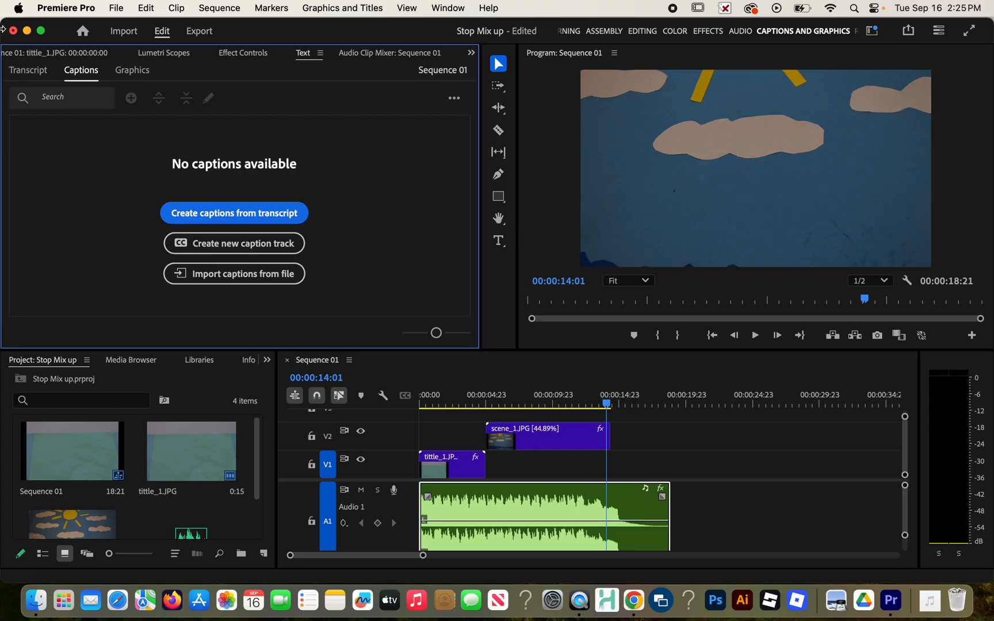
click(28, 70)
click(127, 73)
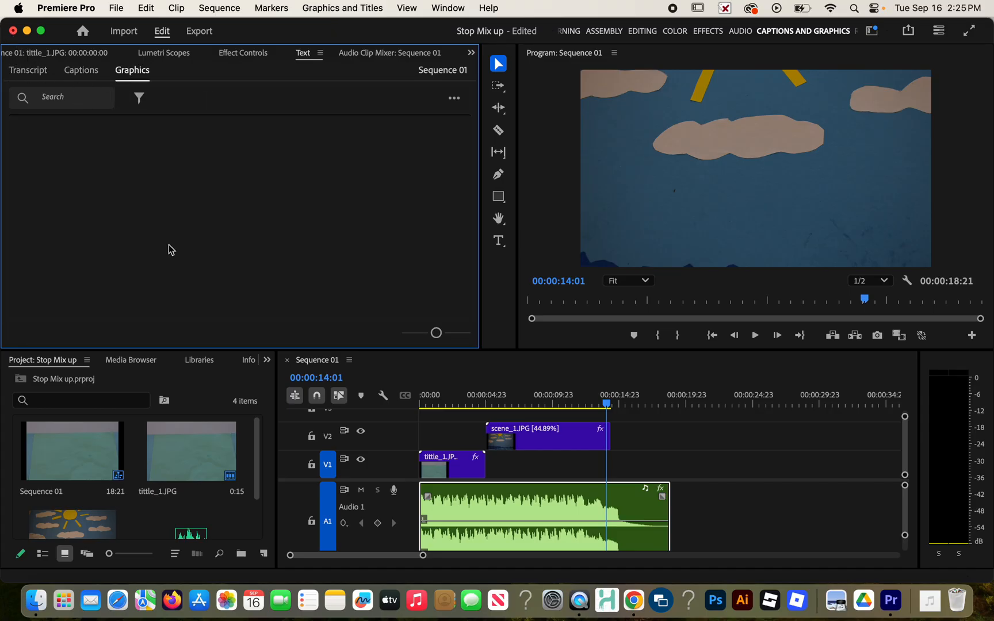
click(80, 68)
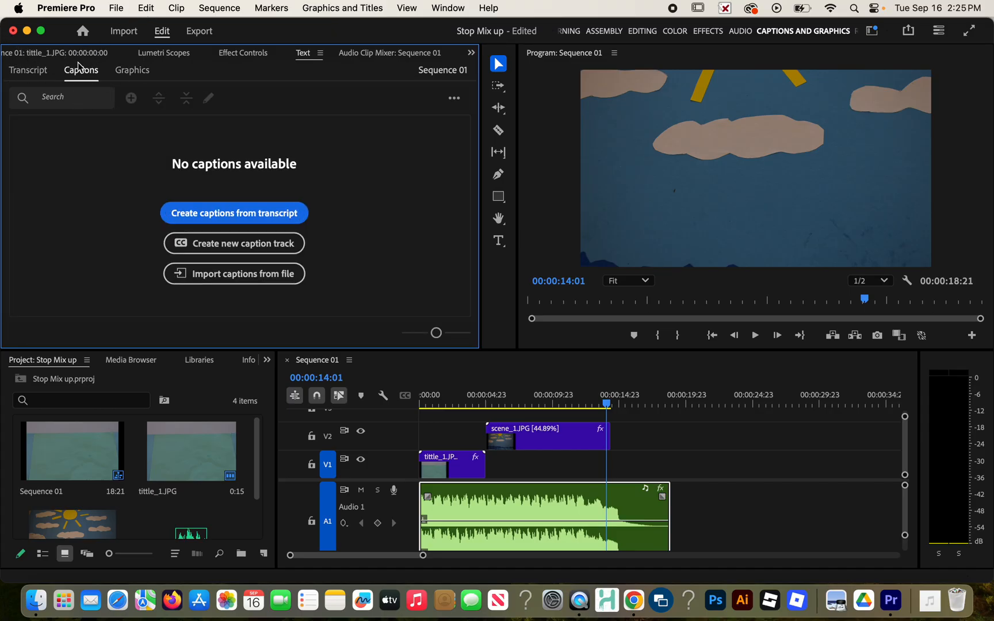
click(250, 53)
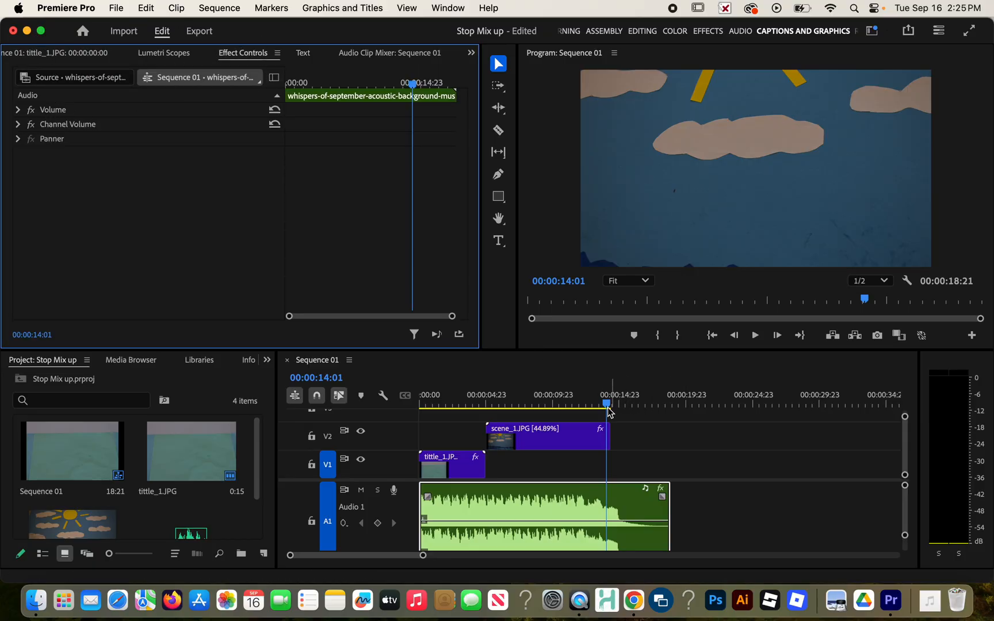
drag(607, 405, 643, 403)
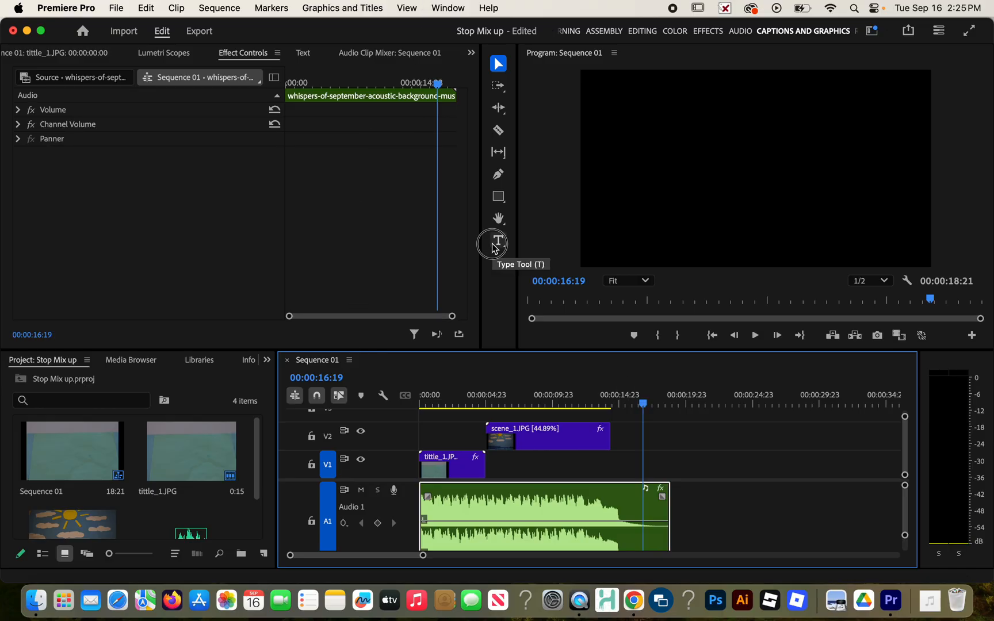
click(498, 241)
click(639, 439)
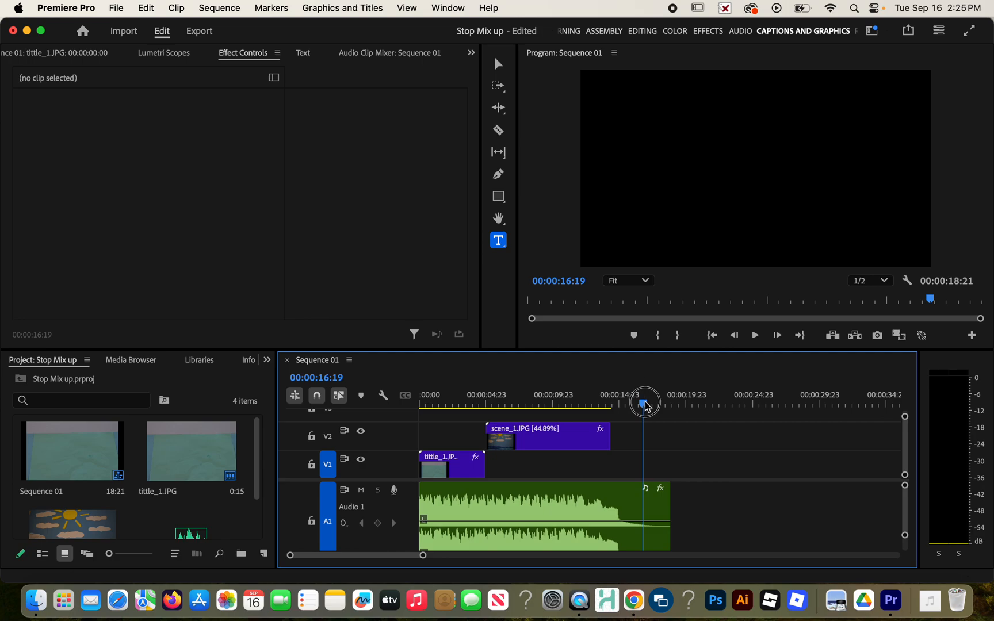
drag(645, 404, 403, 407)
Step: Examine the Lumetri scopes, text views, audio clip mixer and source monitor for the sequence
click(165, 53)
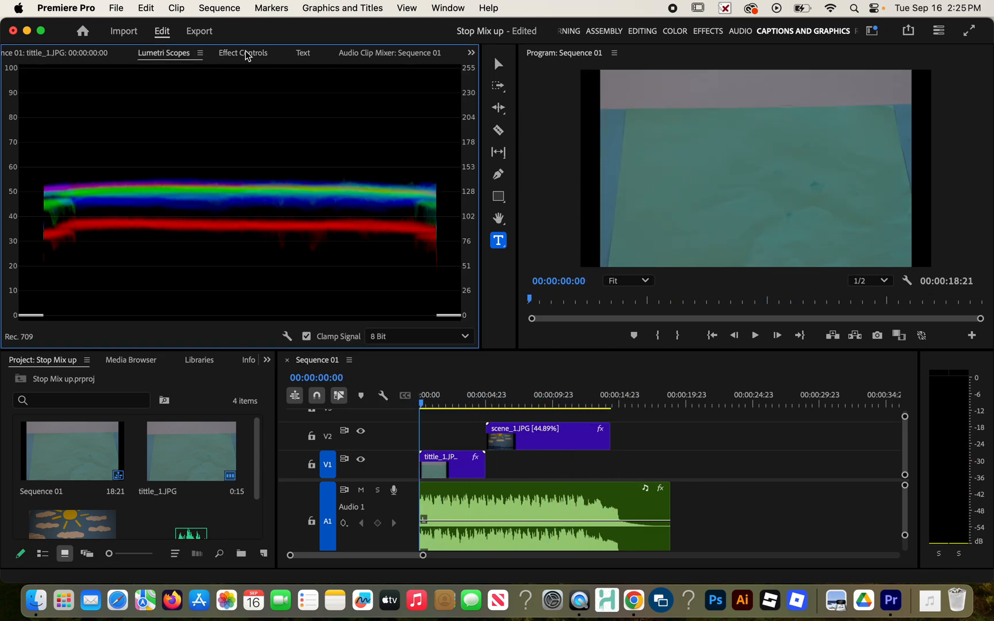
click(304, 54)
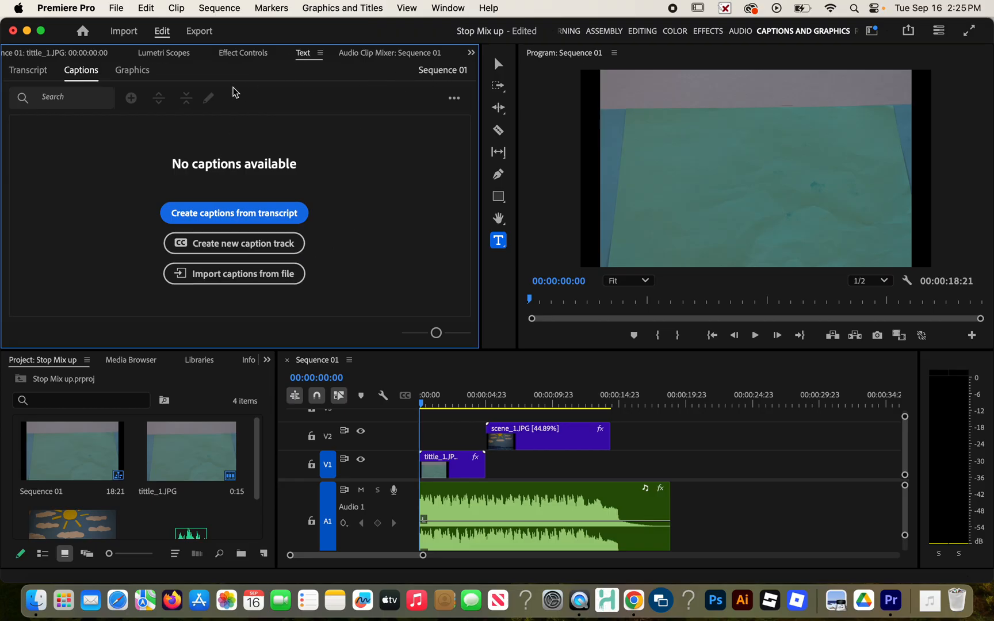
click(134, 71)
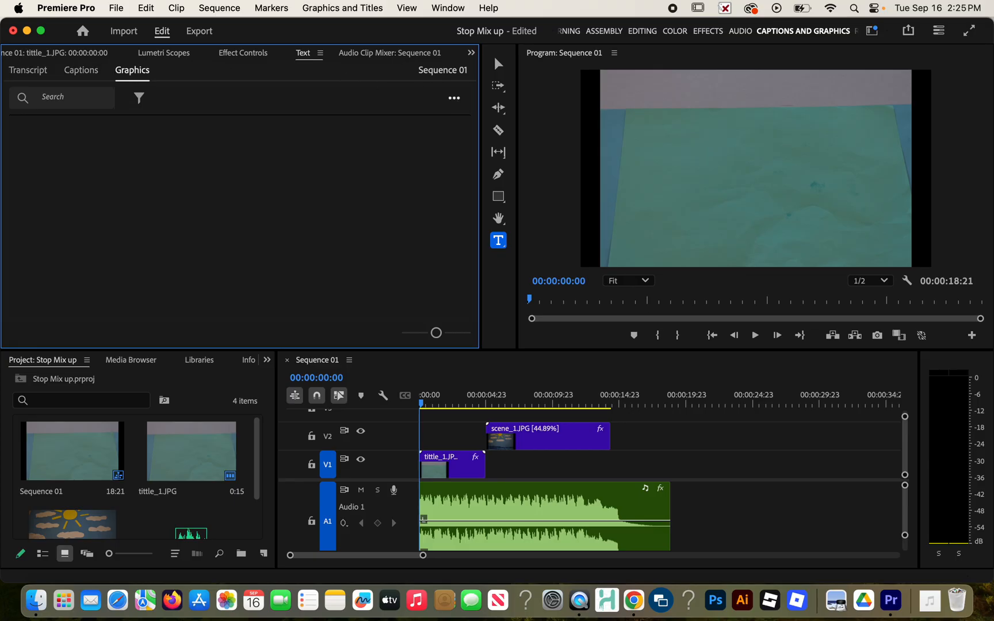
click(455, 99)
click(197, 197)
click(27, 71)
click(384, 53)
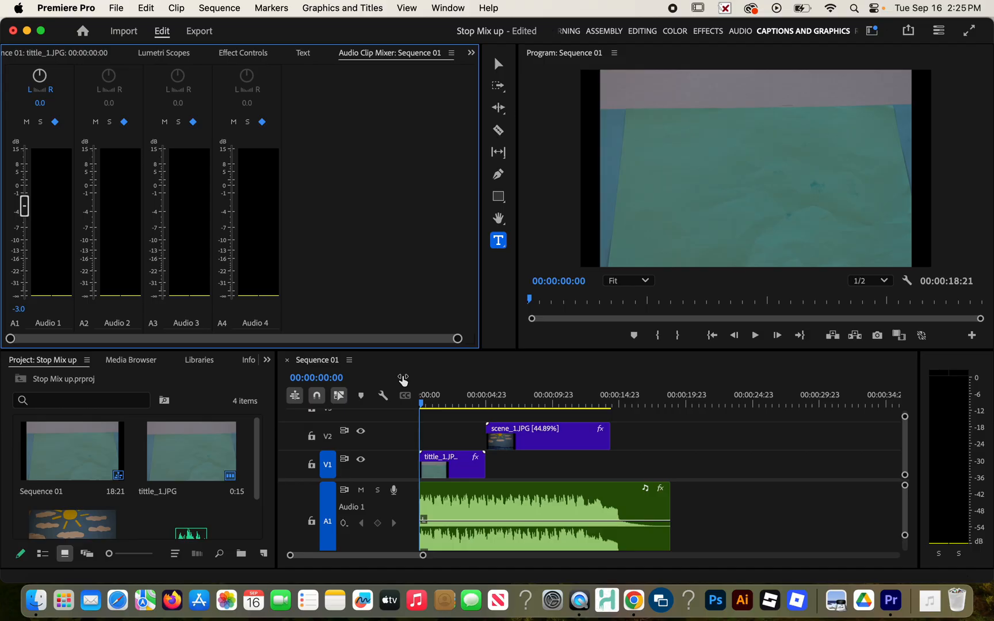
click(561, 399)
drag(563, 398, 389, 383)
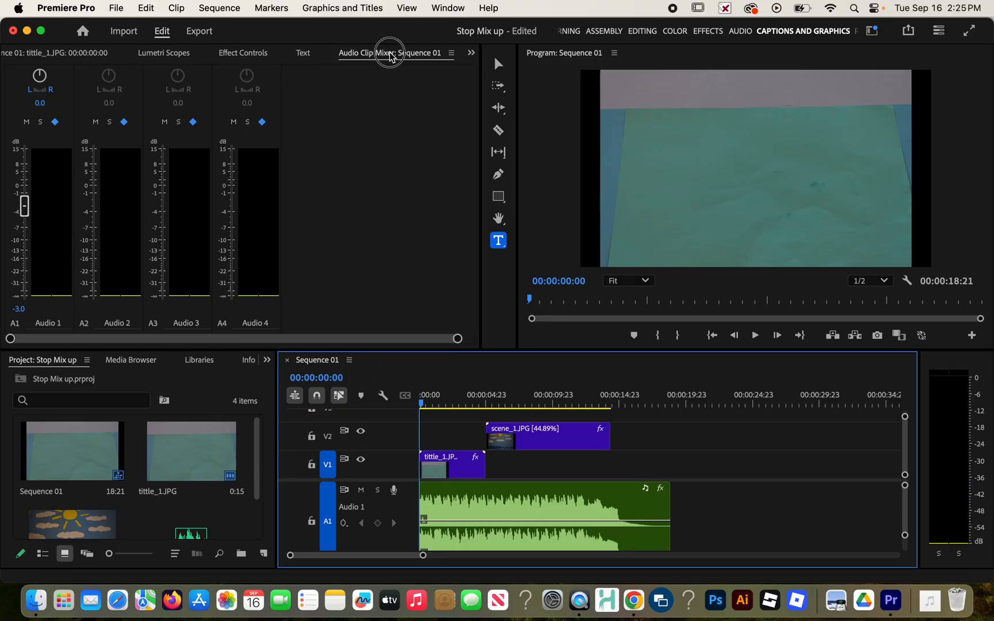
click(395, 54)
click(471, 55)
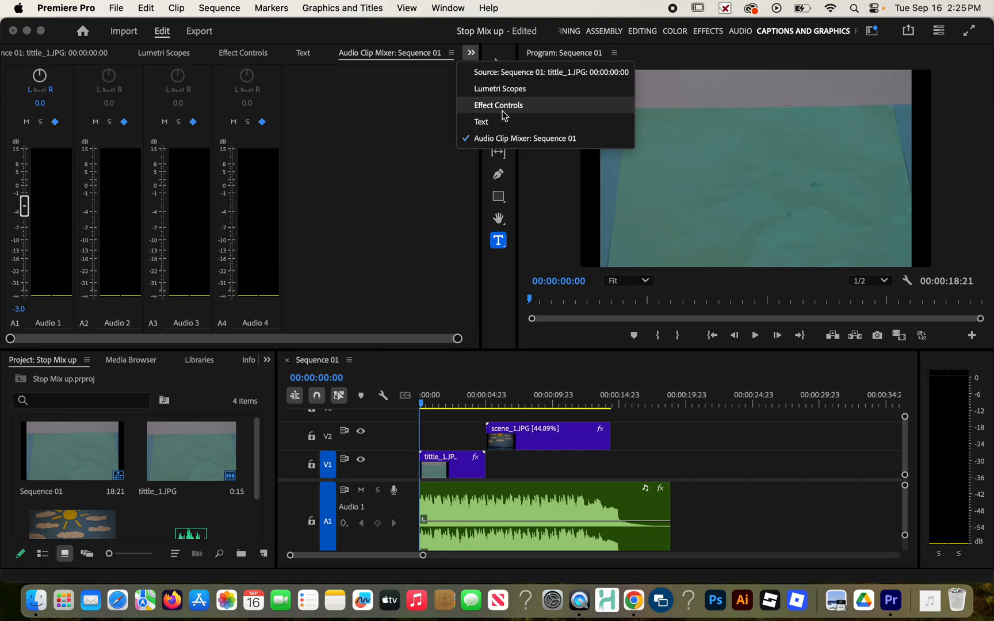
click(500, 72)
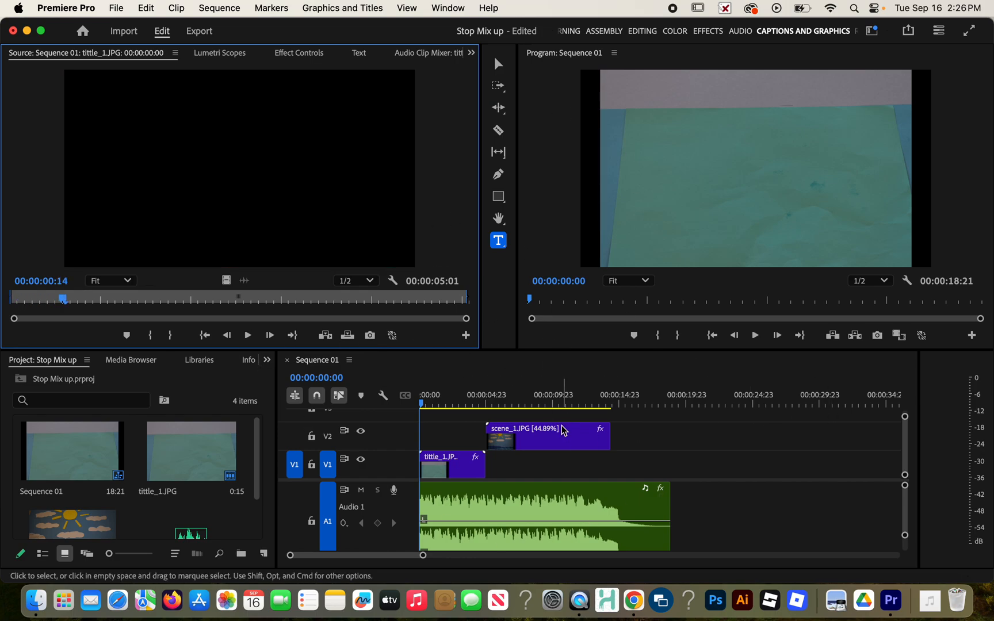
Step: Render the sequence from in to out and play the rendered opening from 00:00:00:00
drag(526, 396, 449, 391)
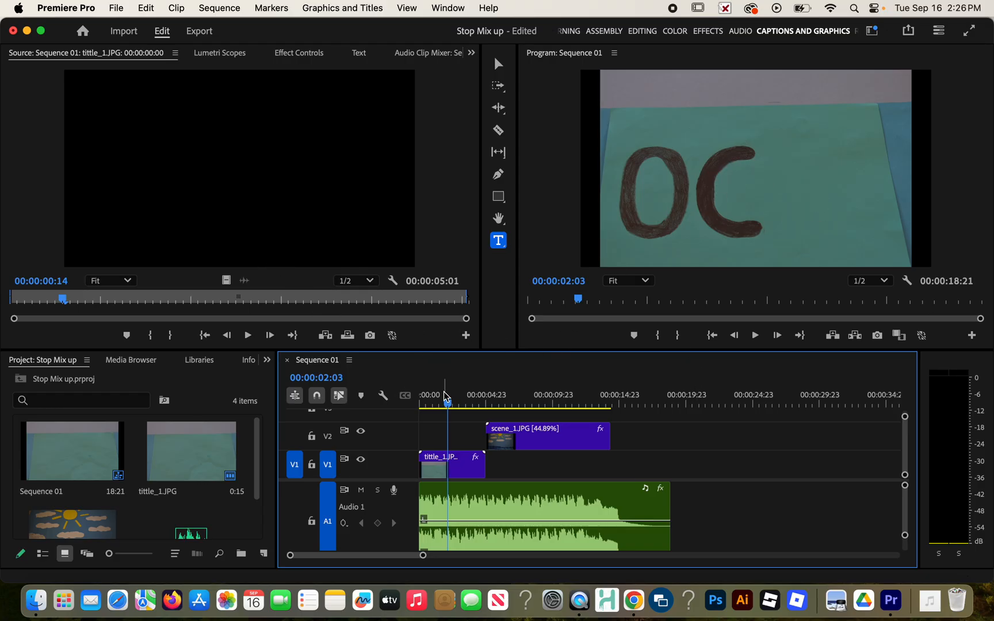
drag(448, 403, 339, 402)
click(222, 8)
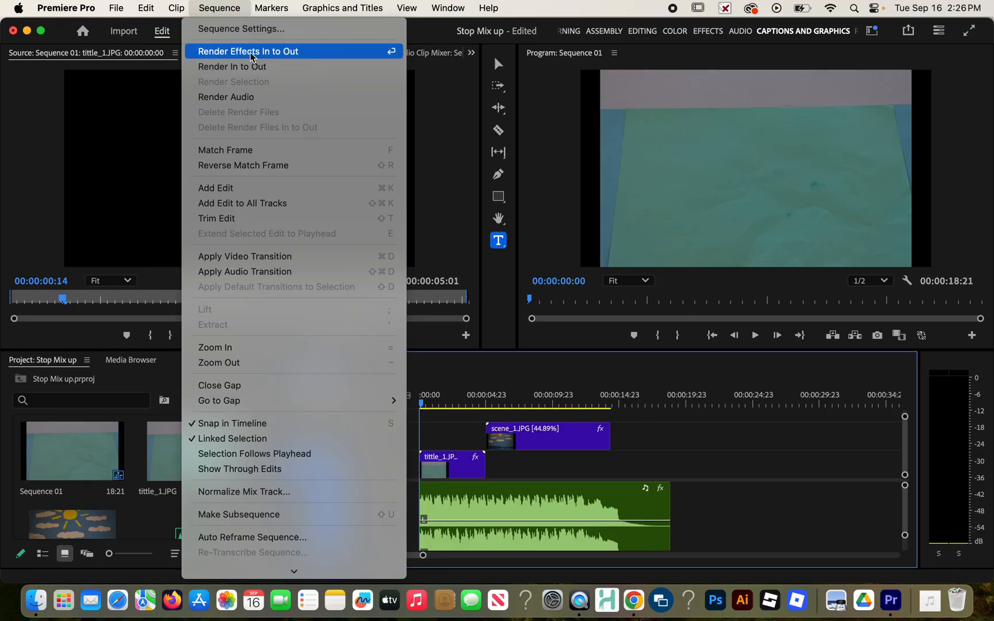
click(252, 68)
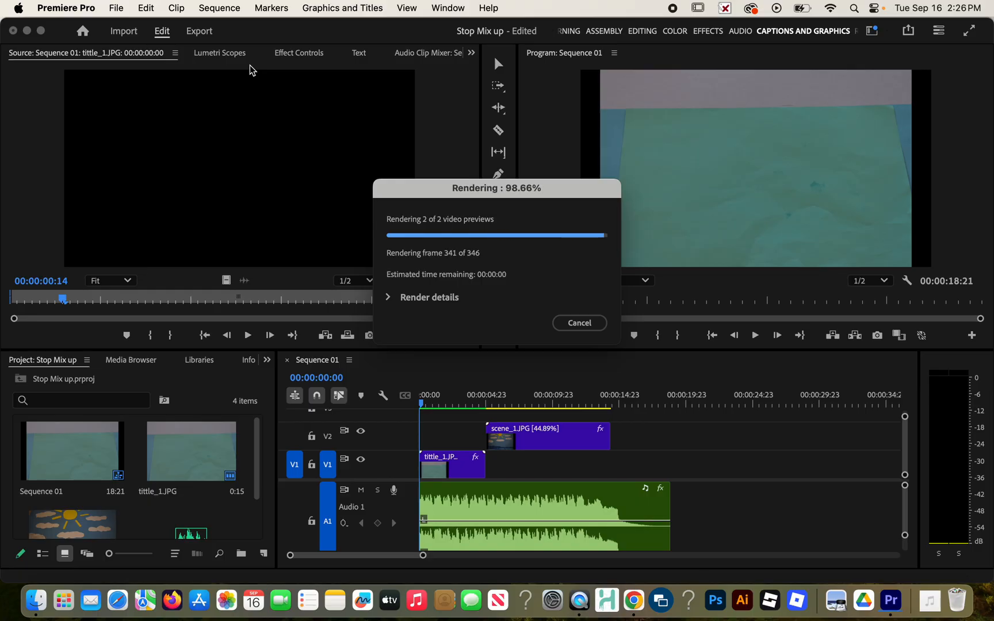
key(space)
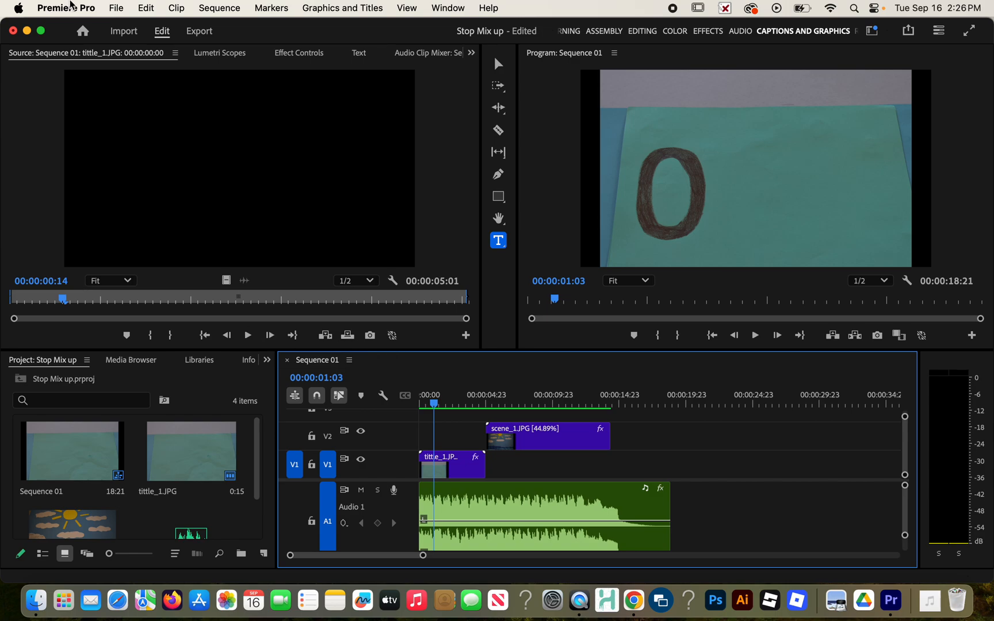
Step: Open the media export settings for Sequence 01
click(117, 7)
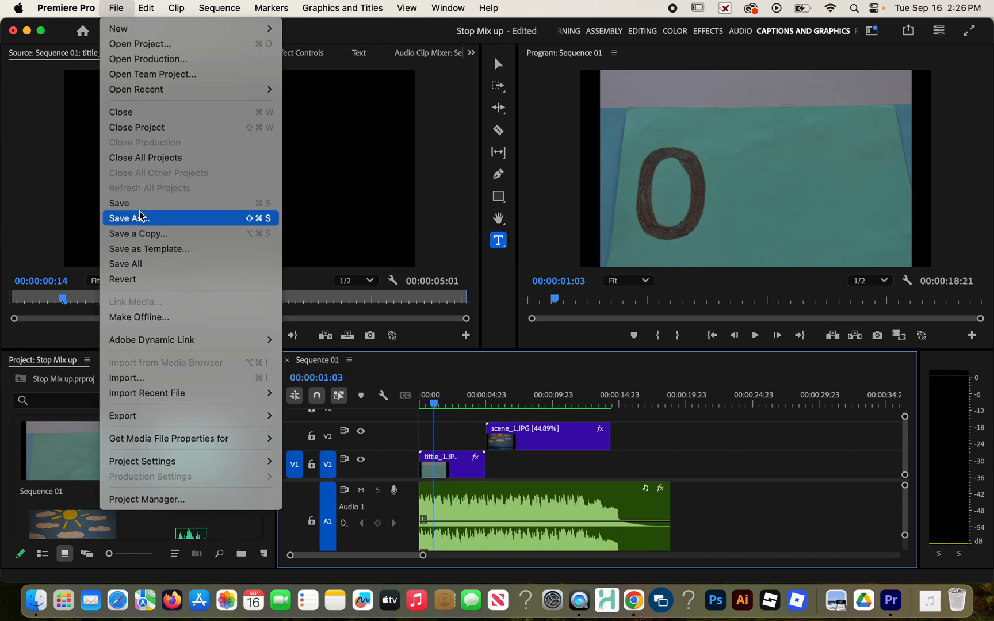
mouse_move(156, 420)
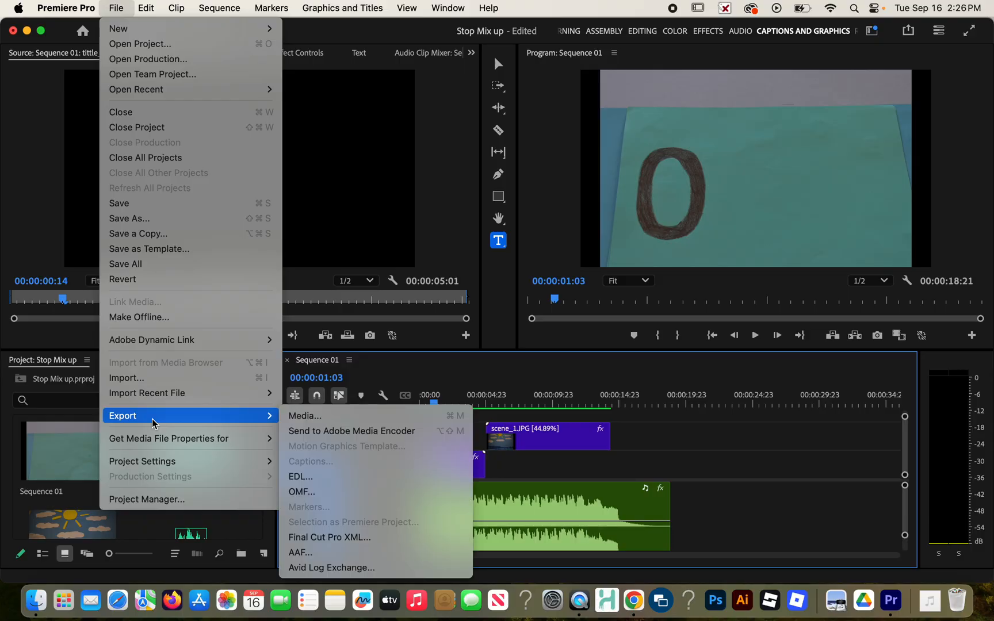
click(295, 416)
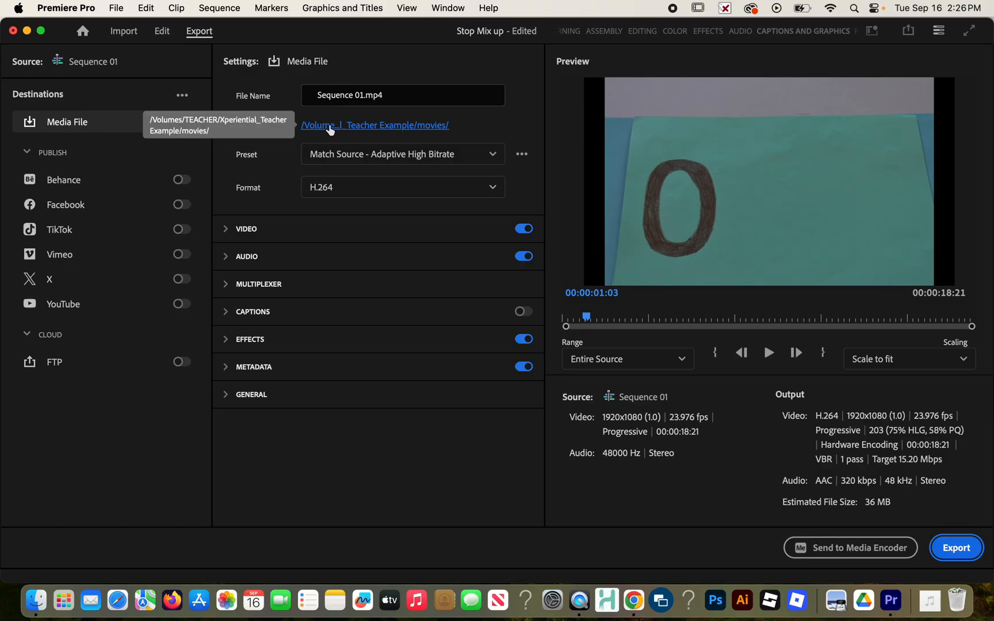
Step: Set the export location to the STOP MOTION _ BLOCK 3 folder on the TEACHER drive
click(399, 126)
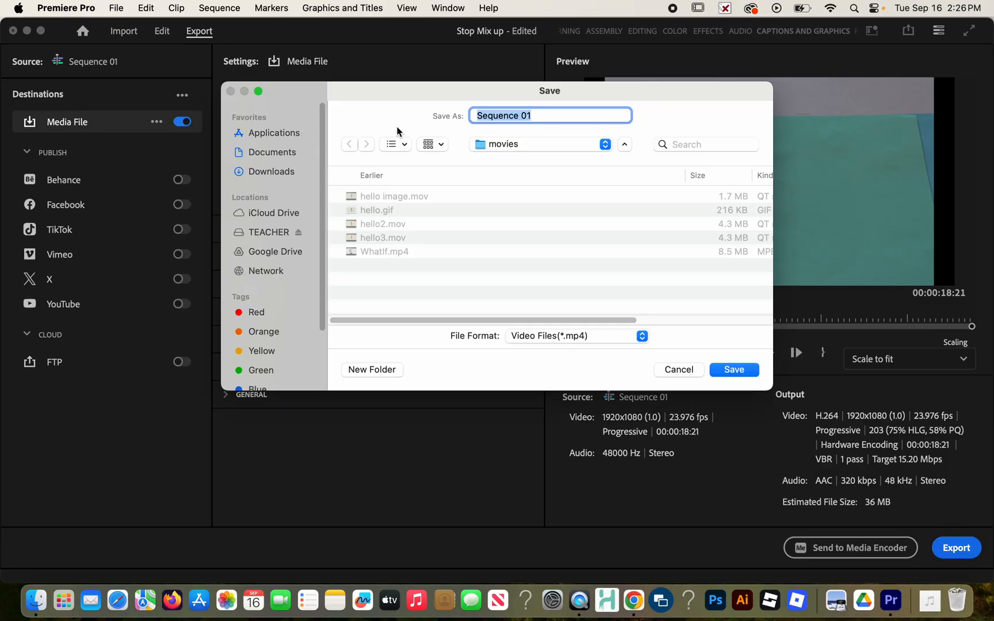
click(269, 232)
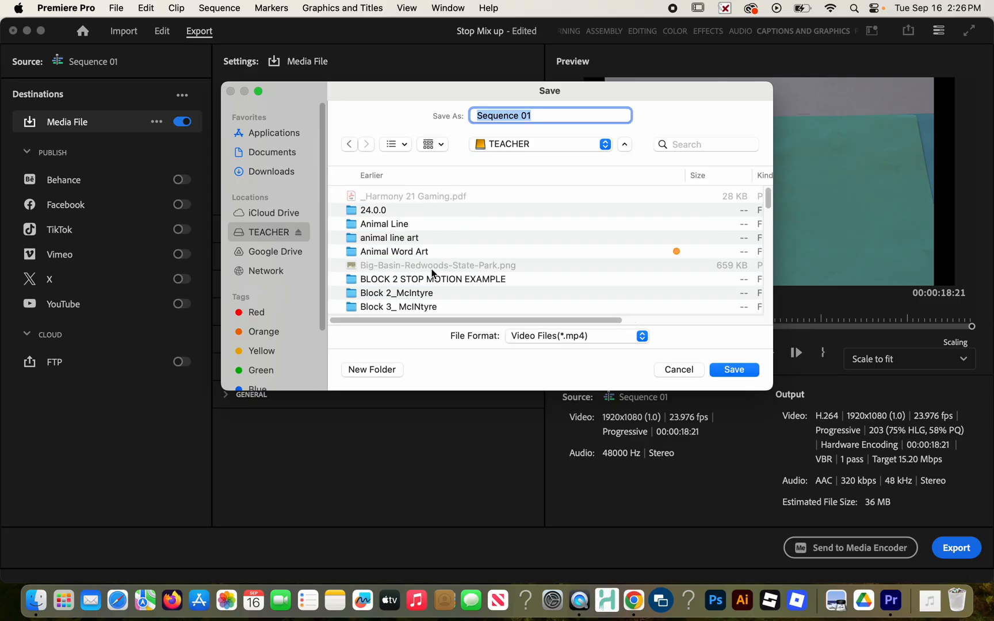
scroll(431, 268, down, 5)
scroll(432, 274, up, 3)
scroll(432, 273, down, 10)
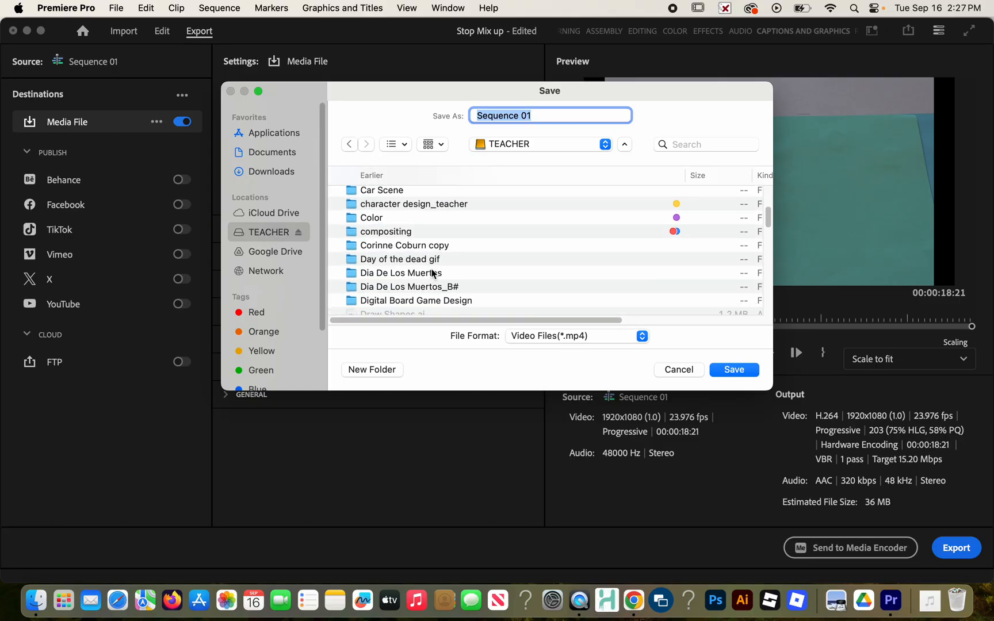
scroll(432, 273, down, 10)
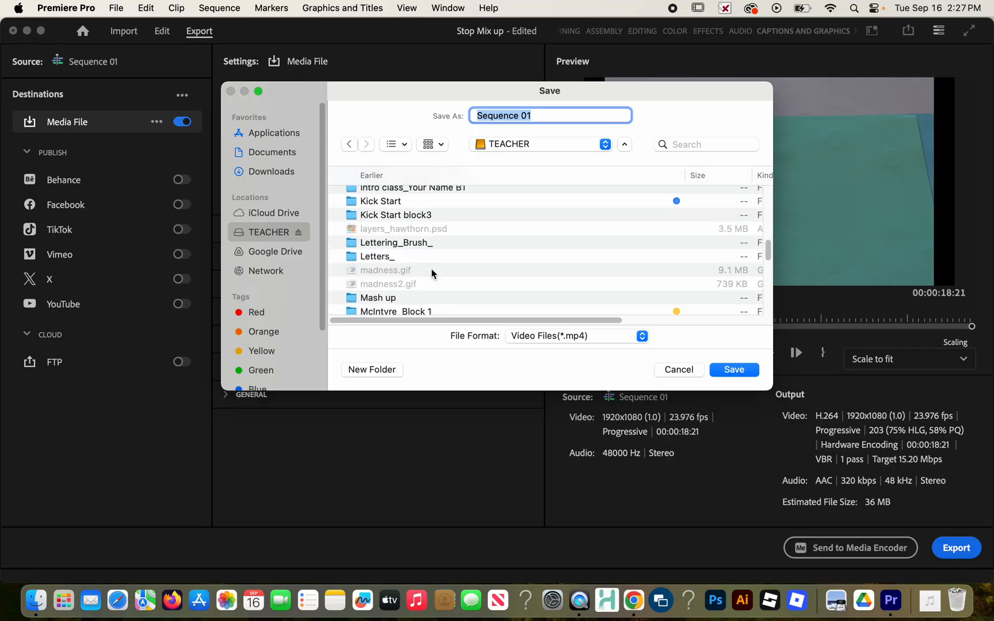
scroll(432, 273, down, 5)
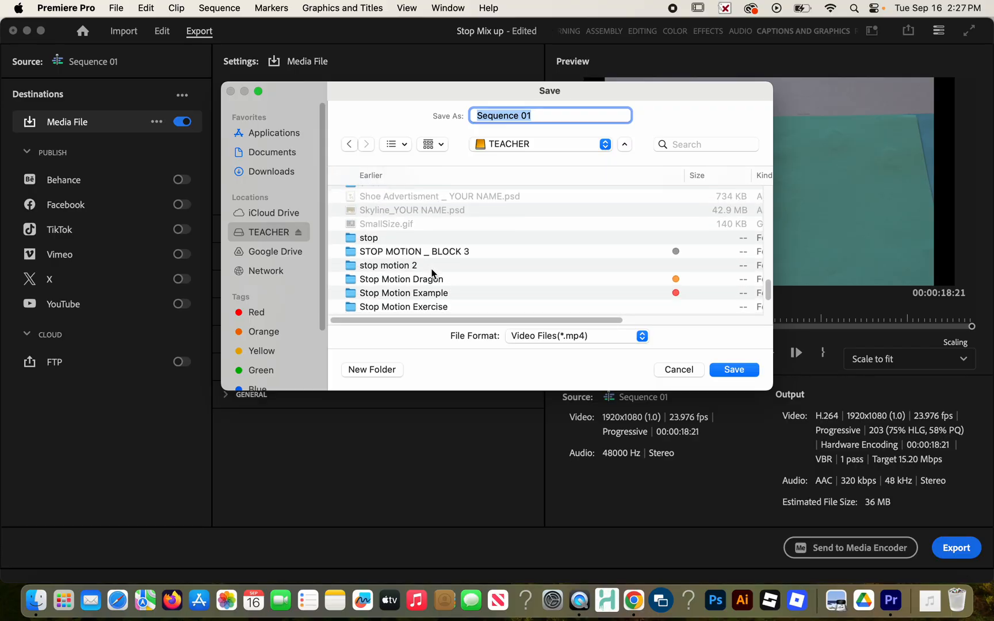
click(411, 252)
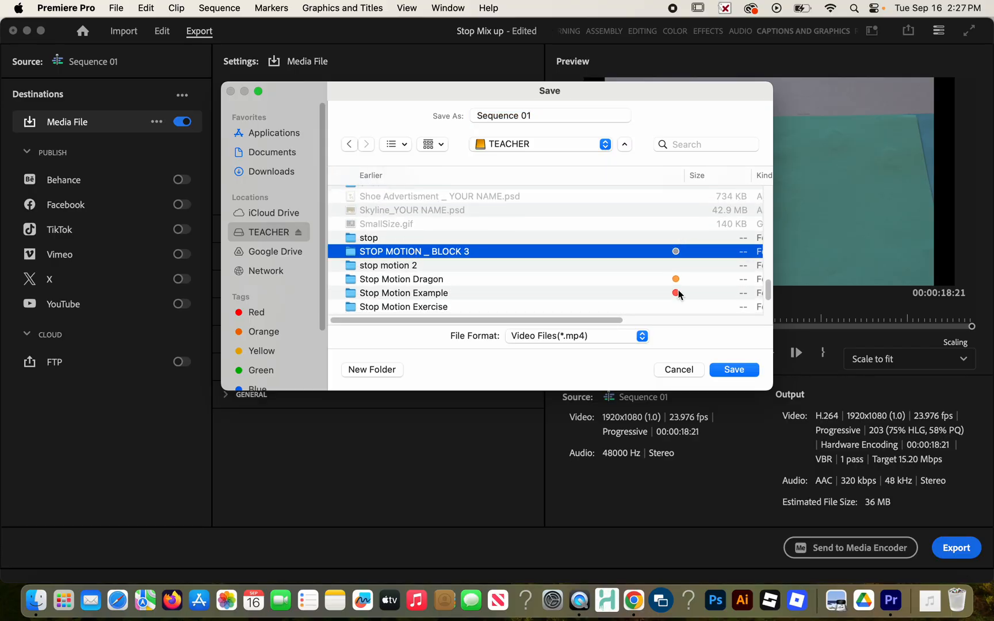
click(750, 371)
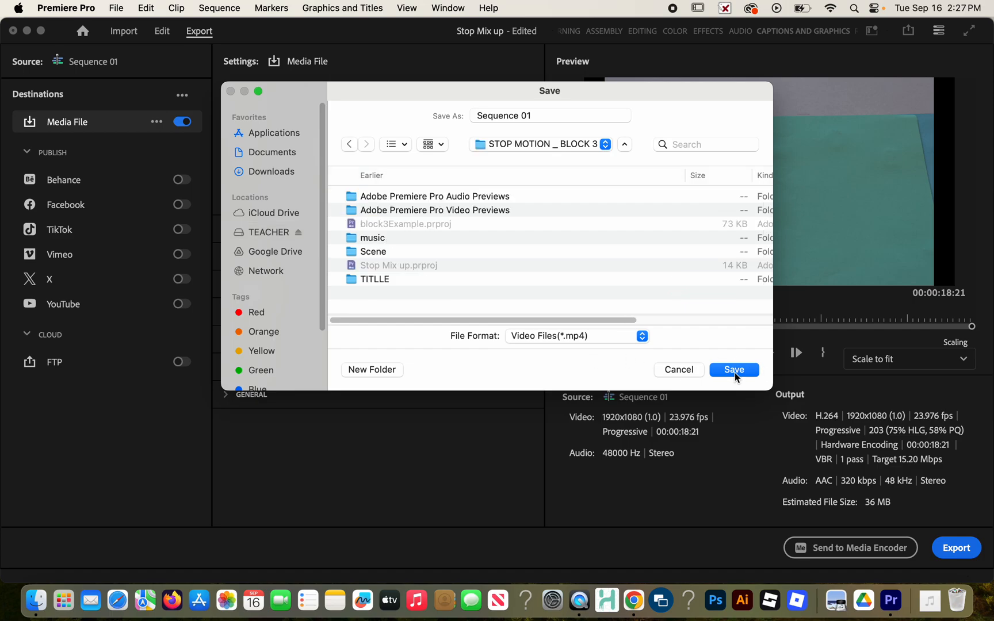
Step: Create a subfolder named movies inside STOP MOTION _ BLOCK 3 for the exported video
click(379, 372)
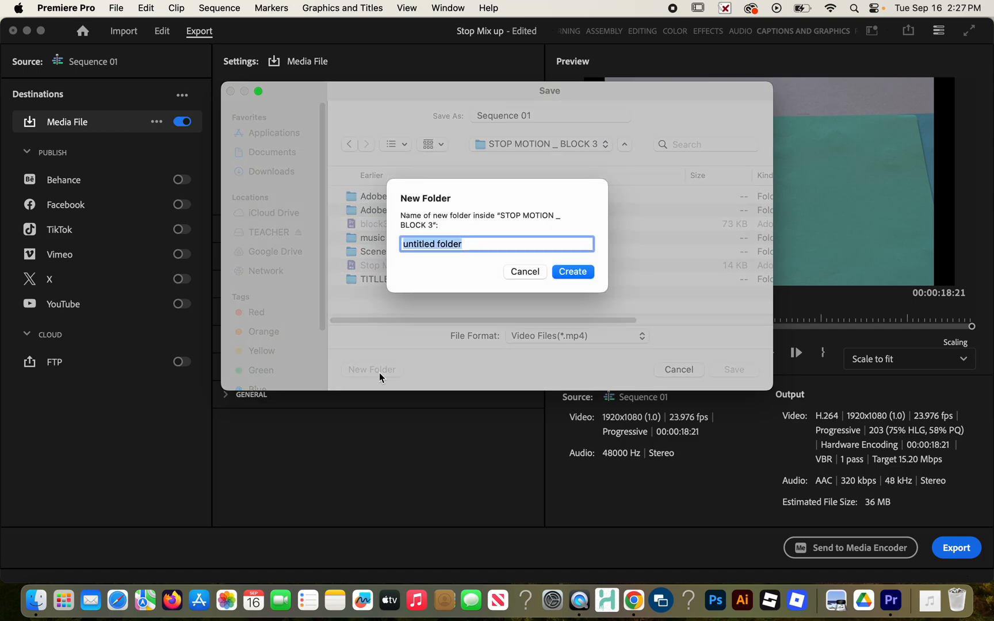
text(movies)
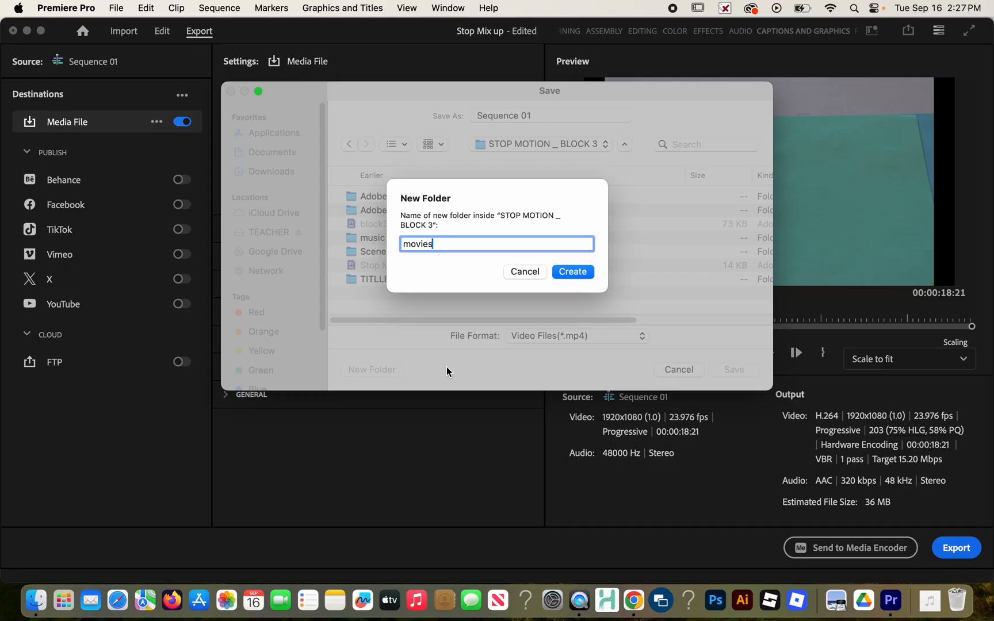
click(579, 270)
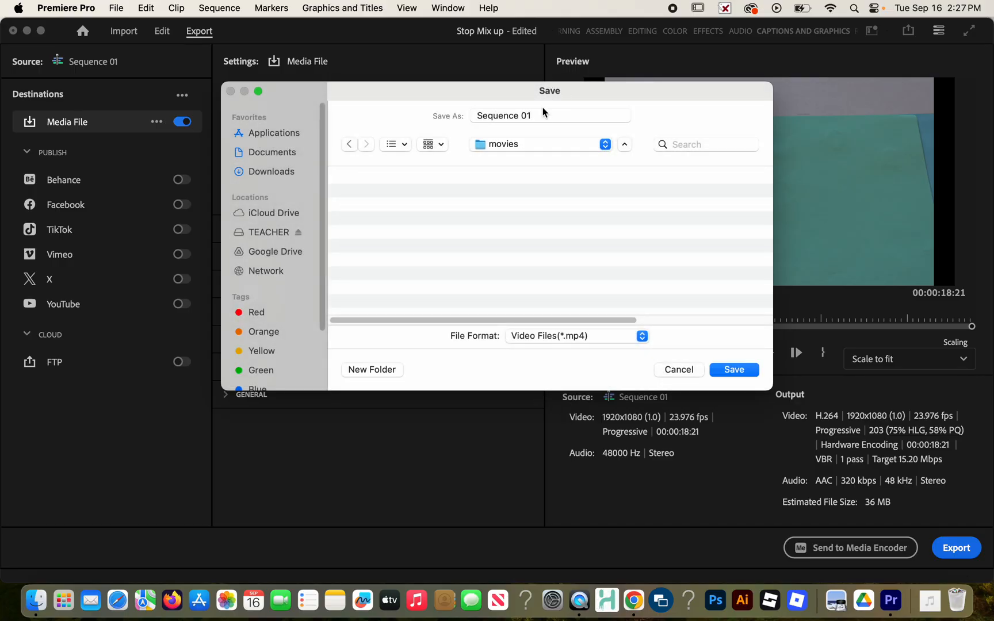
Step: Name the output file final stop motion and export it as an H.264 video
click(542, 112)
drag(542, 113, 458, 109)
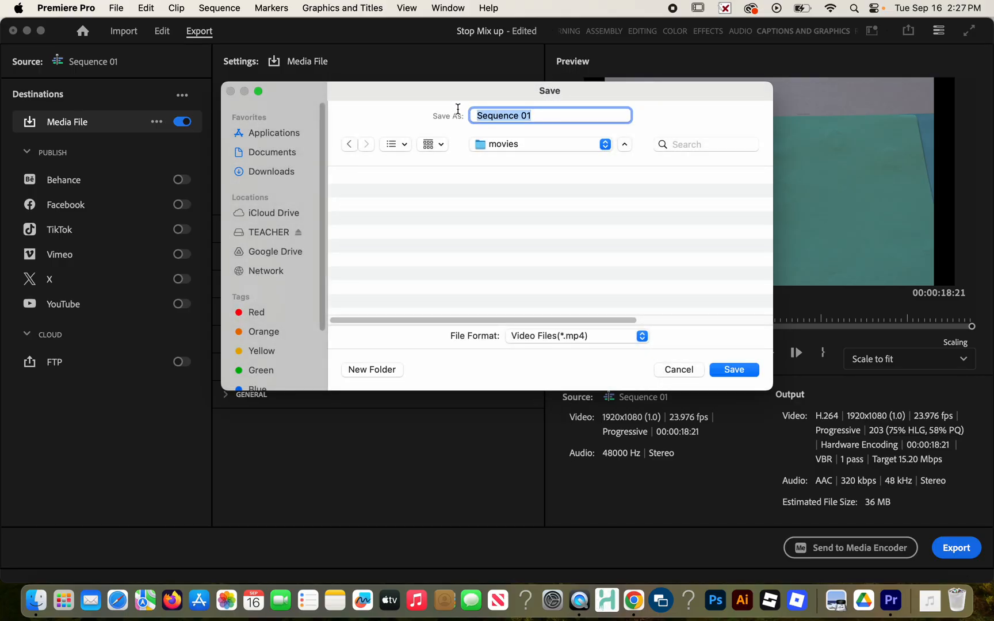
text(final stop motion)
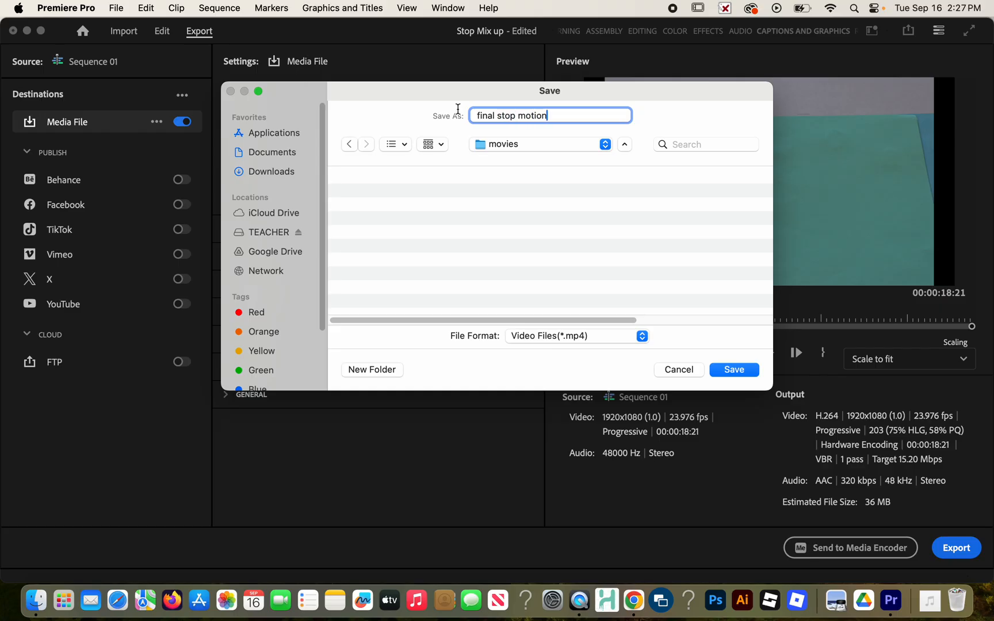
click(733, 370)
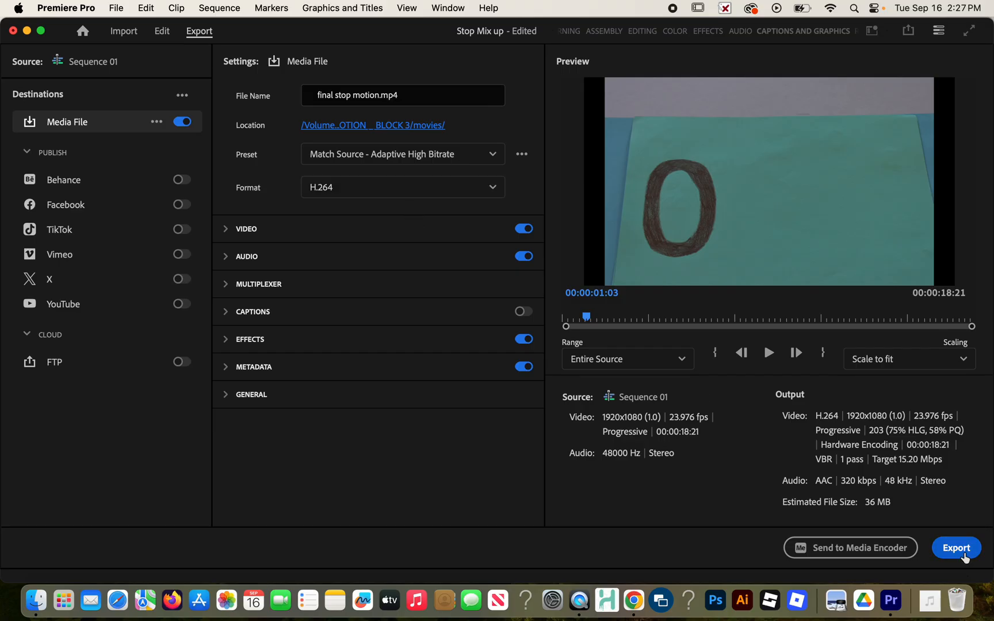
click(956, 548)
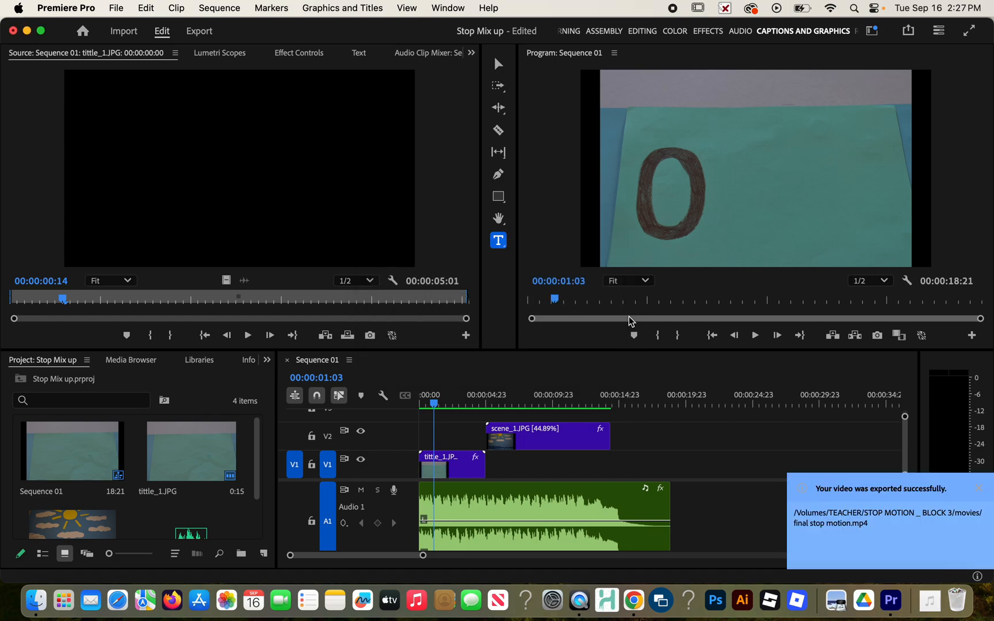
Step: Switch to Finder, browse the TEACHER drive and display its contents as a list
click(33, 600)
click(109, 275)
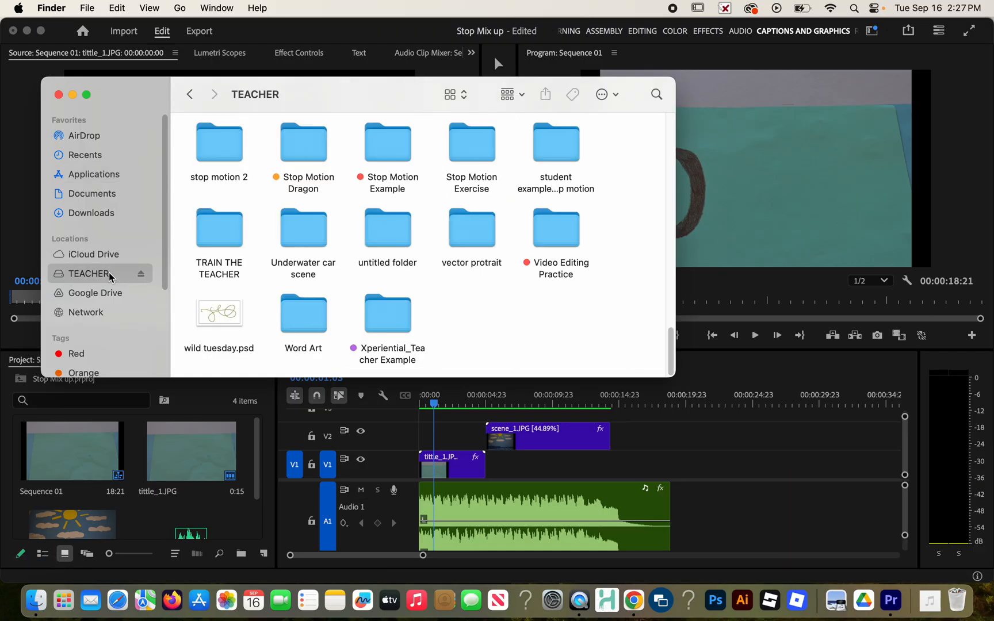
scroll(510, 233, up, 10)
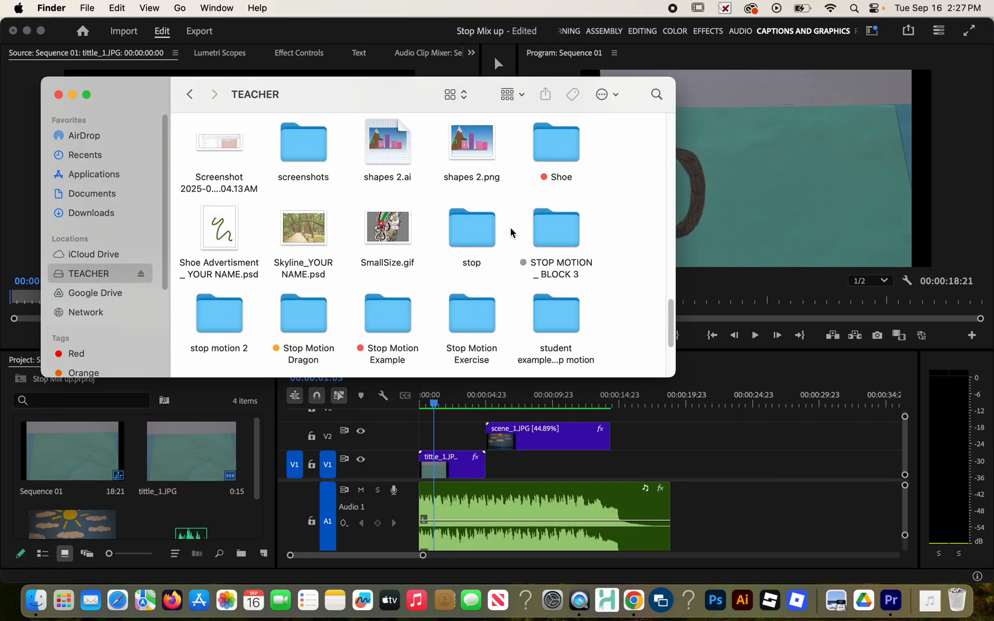
scroll(510, 232, up, 15)
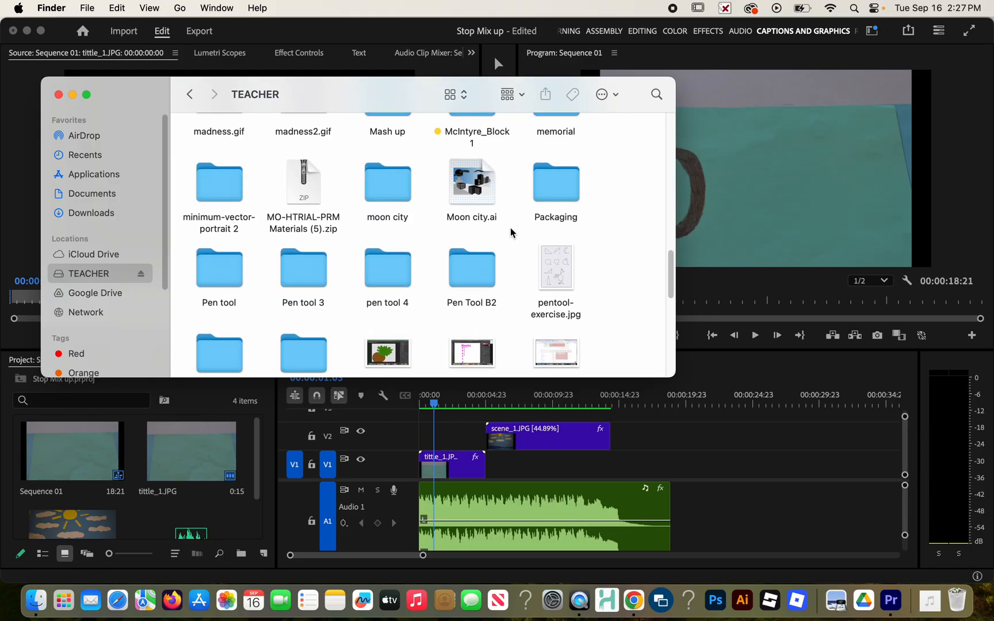
scroll(510, 233, up, 10)
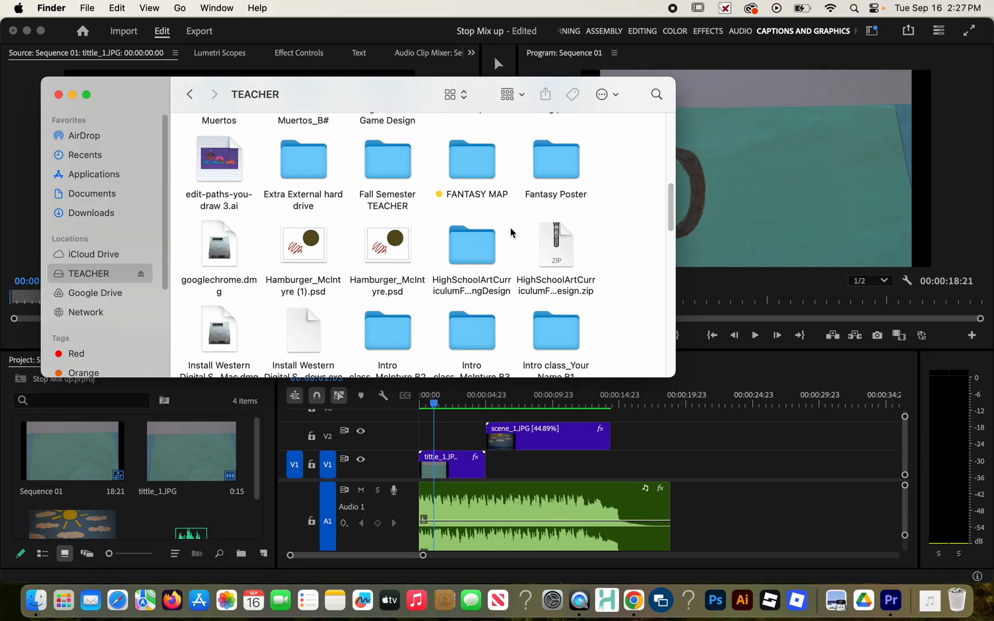
scroll(510, 232, up, 7)
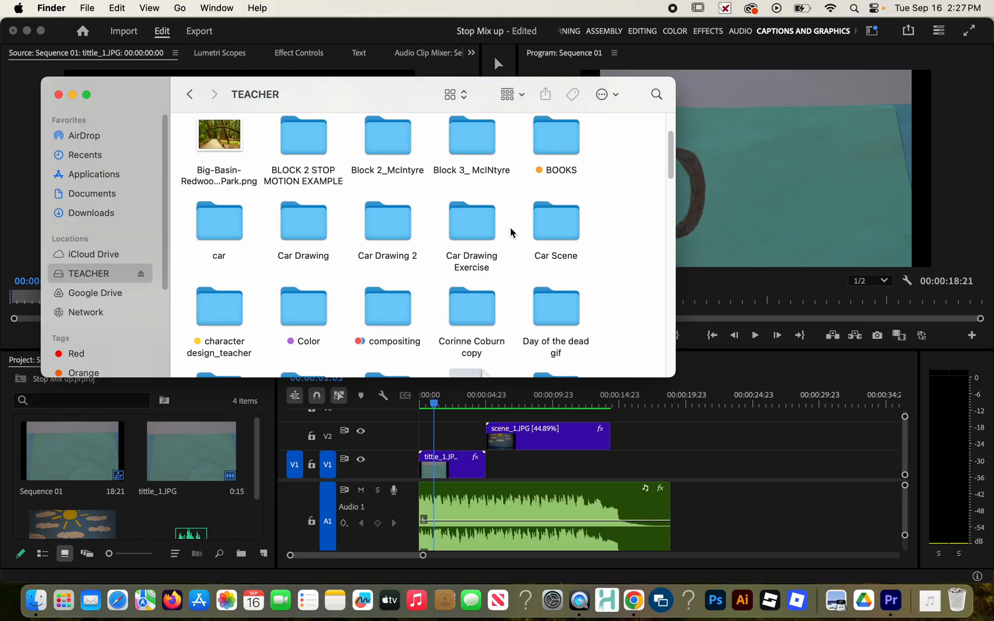
click(455, 94)
click(455, 110)
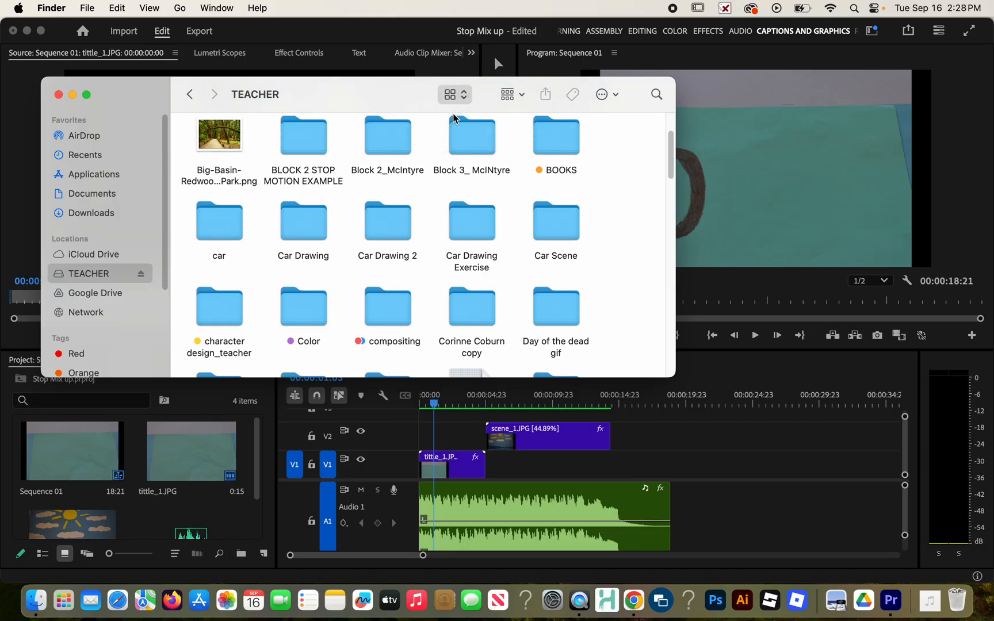
Step: Open the STOP MOTION _ BLOCK 3 folder and expand its movies subfolder
scroll(341, 352, down, 5)
scroll(341, 352, down, 15)
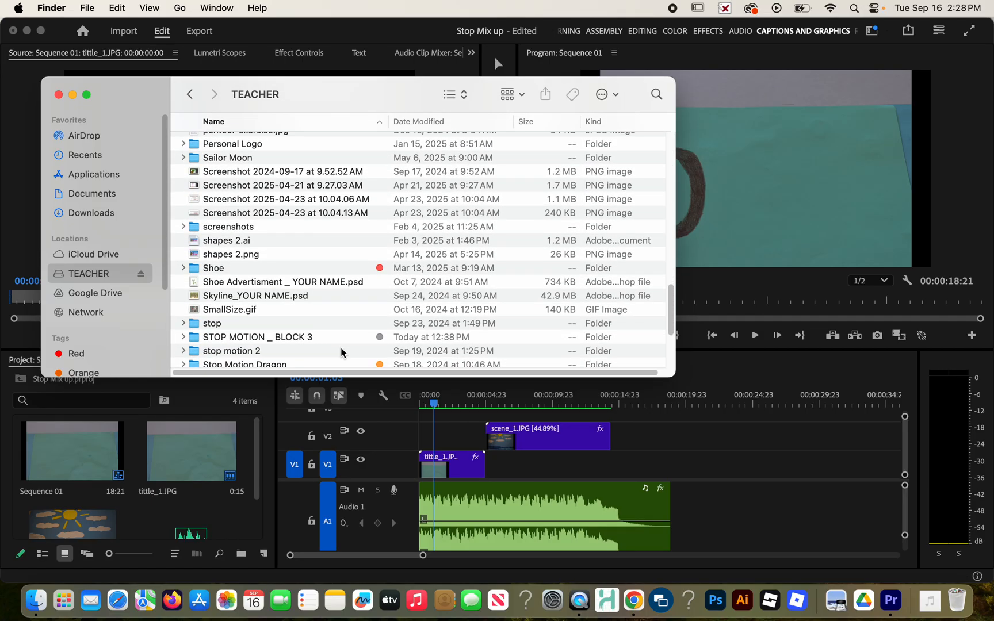
click(326, 340)
double_click(193, 343)
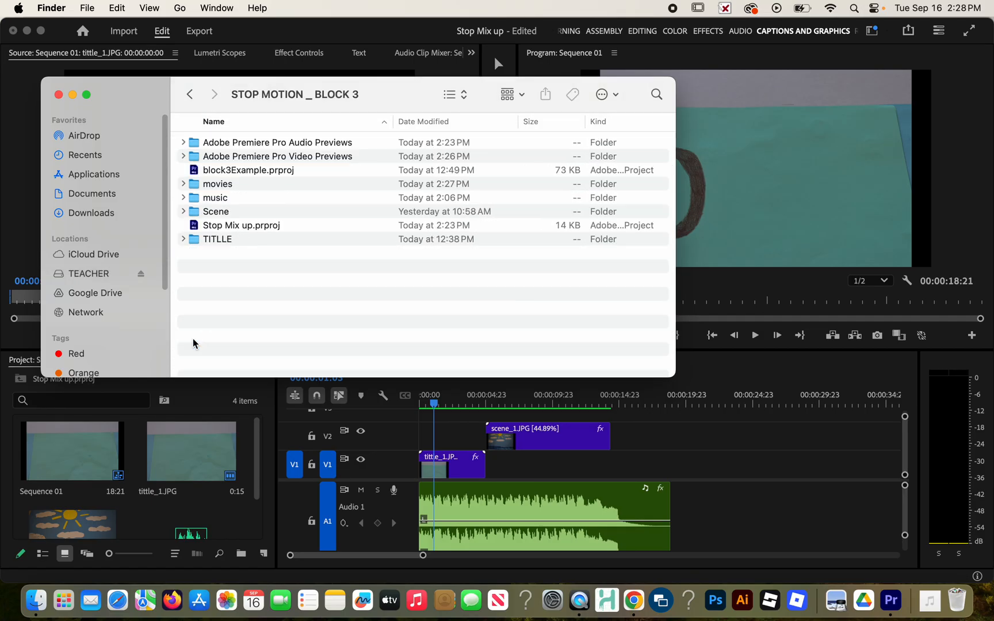
double_click(187, 184)
click(187, 184)
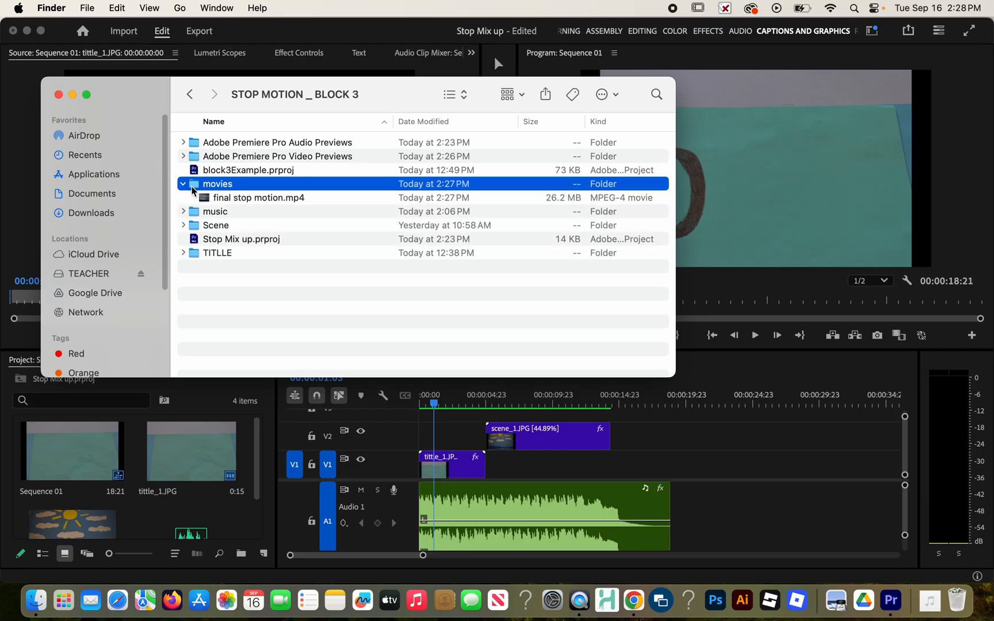
Step: Open final stop motion.mp4 in QuickTime Player, play its opening seconds and pause it
double_click(206, 197)
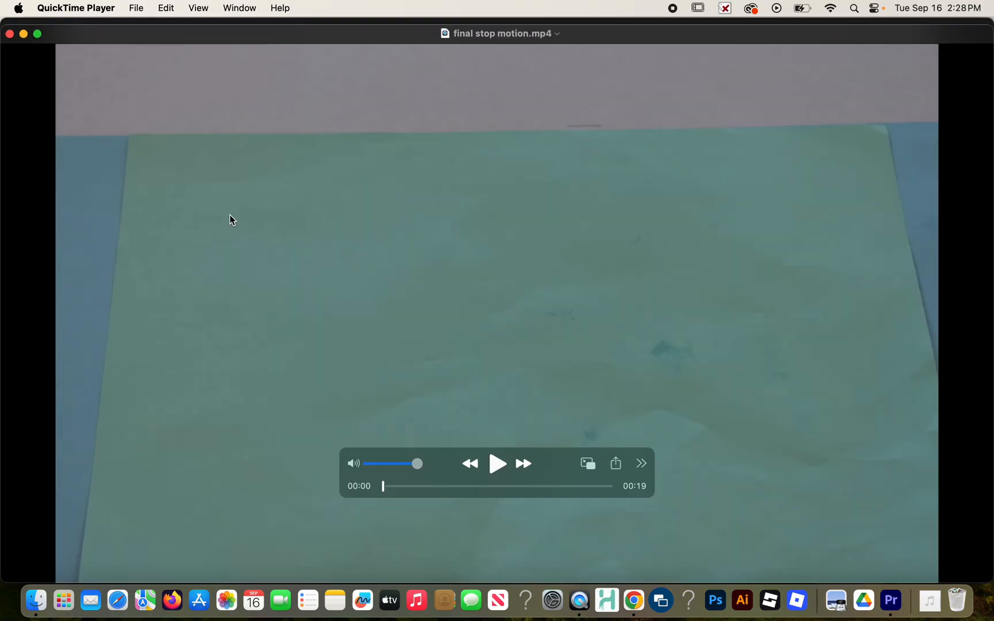
click(498, 465)
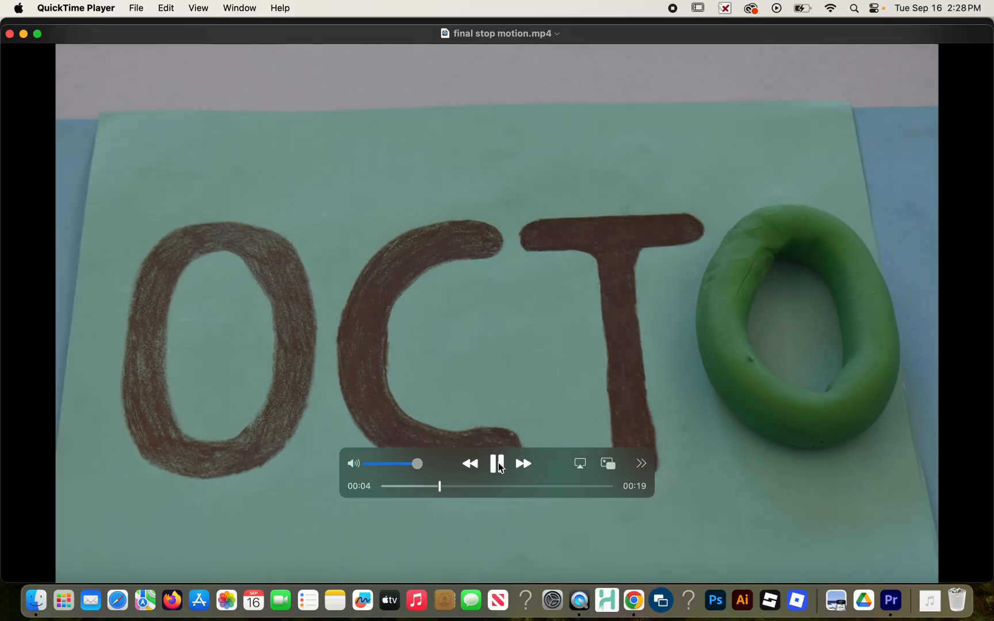
key(space)
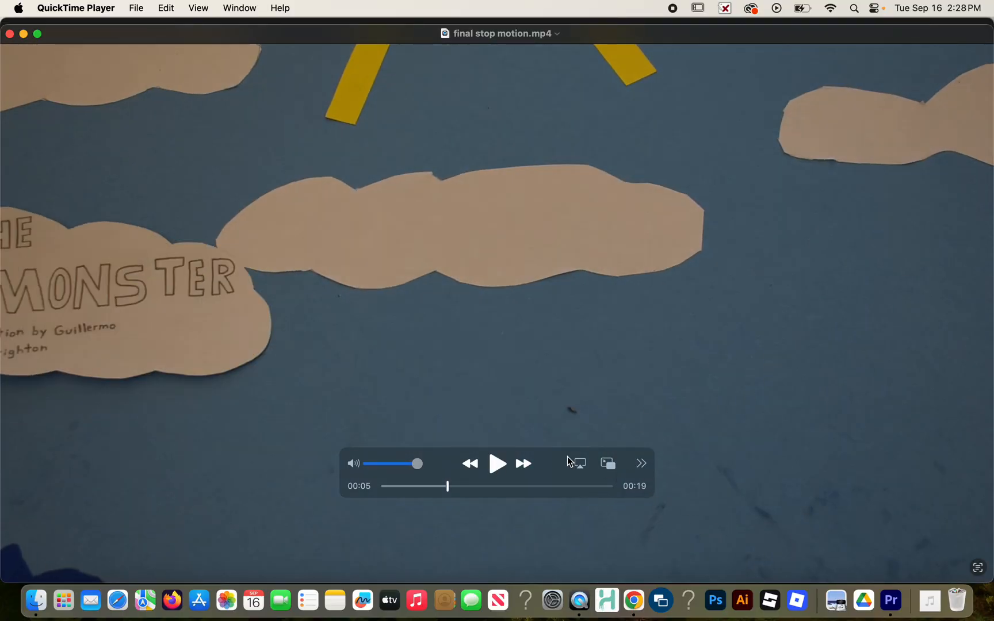